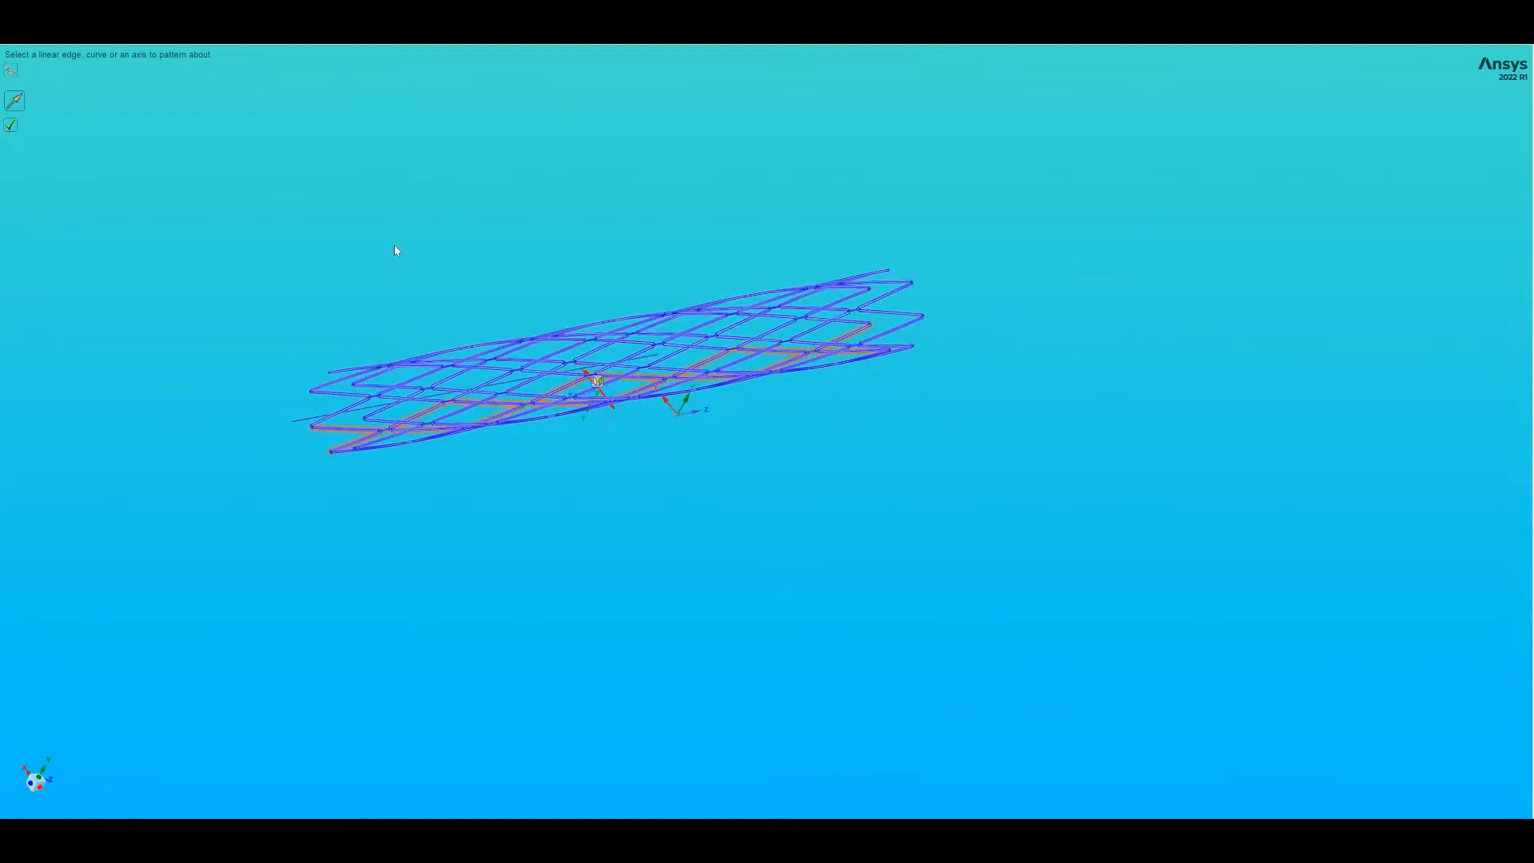
- Examine the stent's circular pattern of struts up close
scroll(390, 247, "up", 5)
scroll(391, 252, "up", 2)
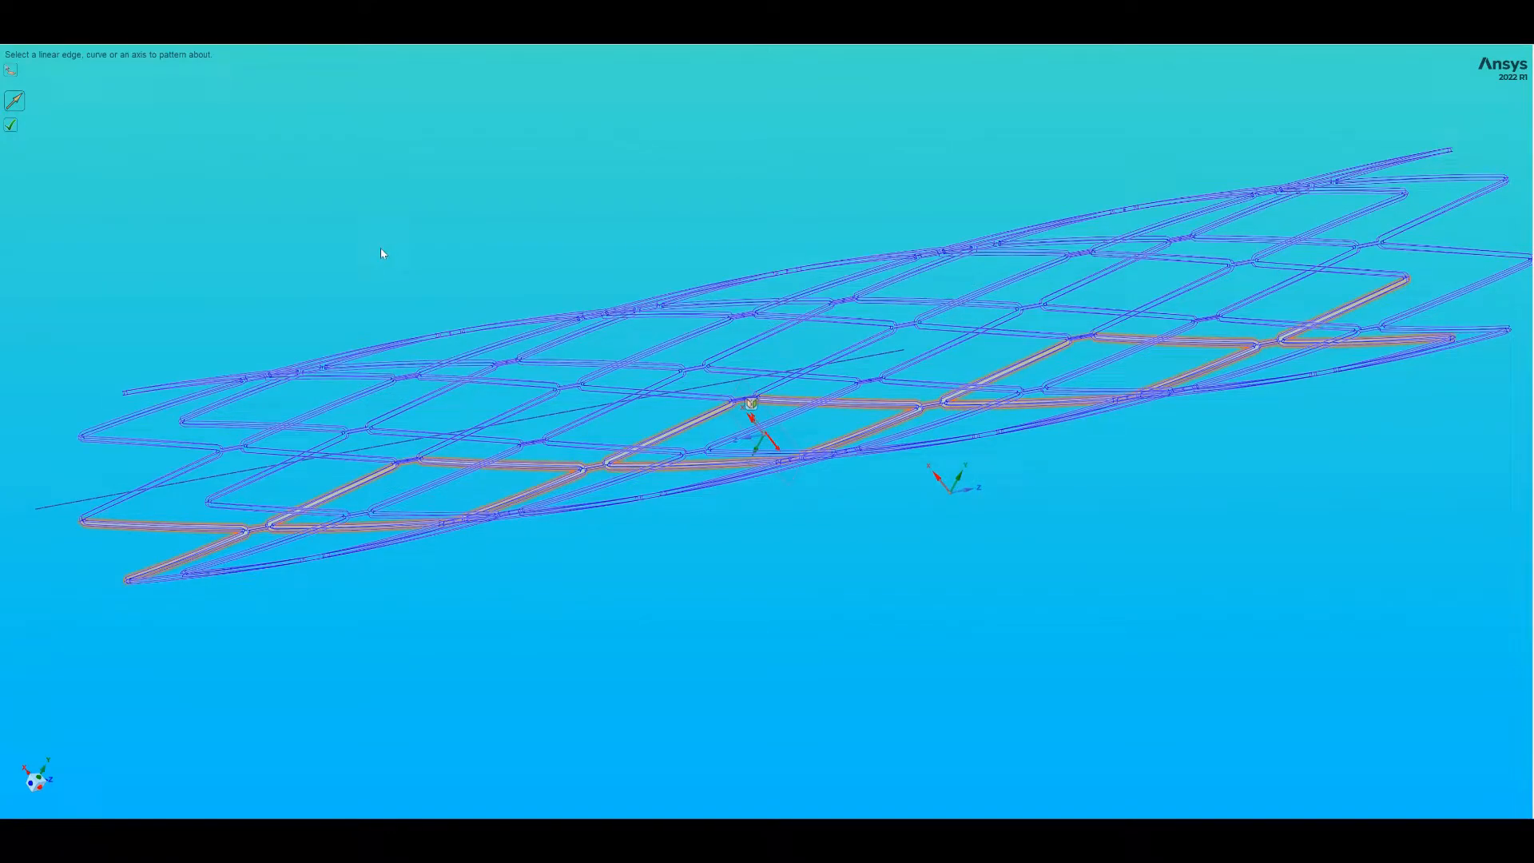
left_click(379, 249)
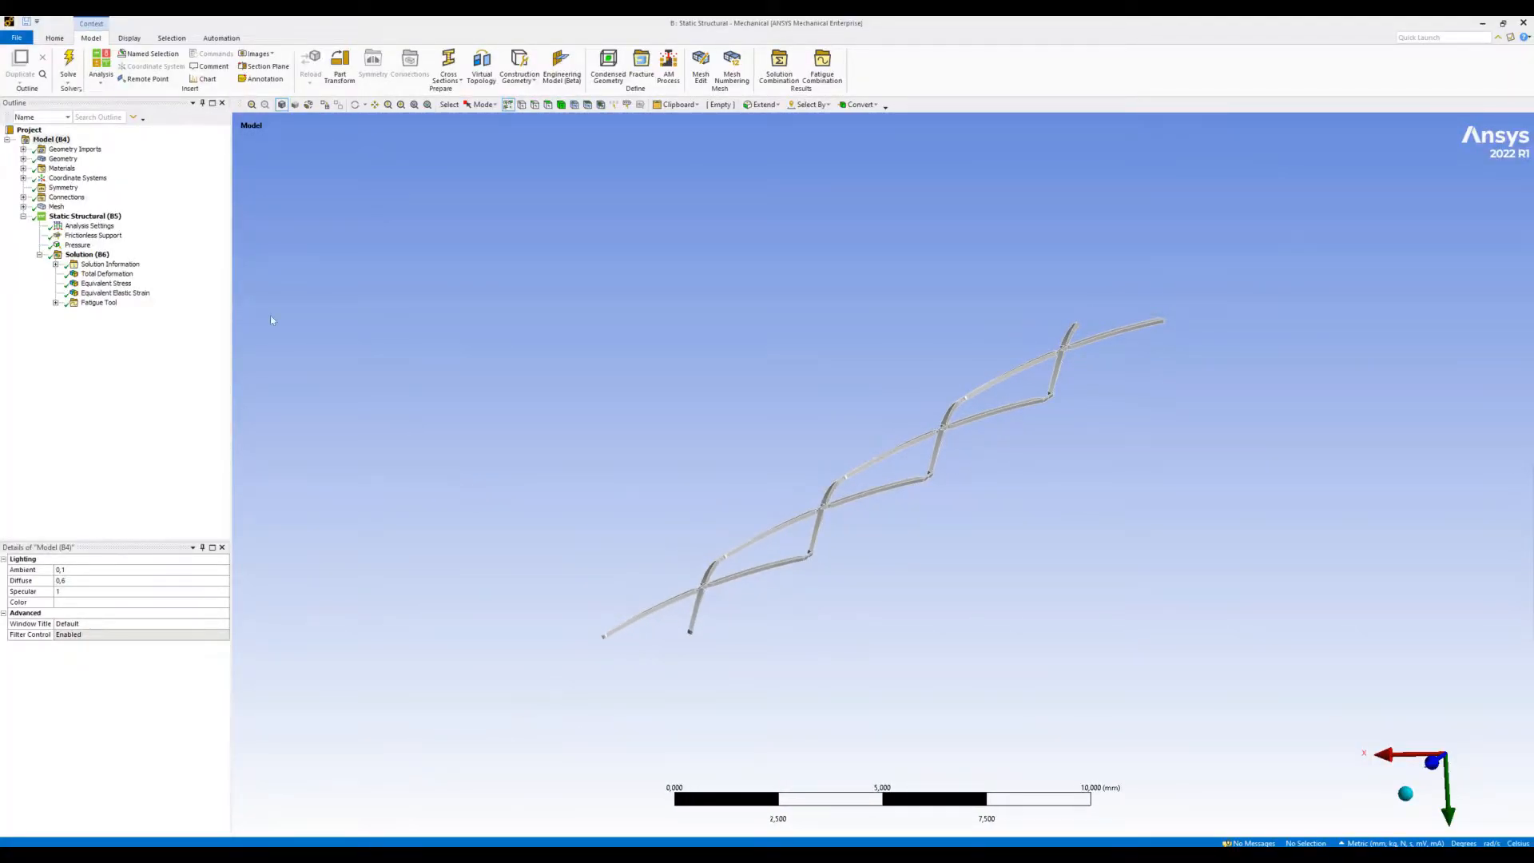
- Review the bilinear isotropic hardening and S-N curves of the austenitic nickel-titanium alloy in the model's materials
left_click(62, 169)
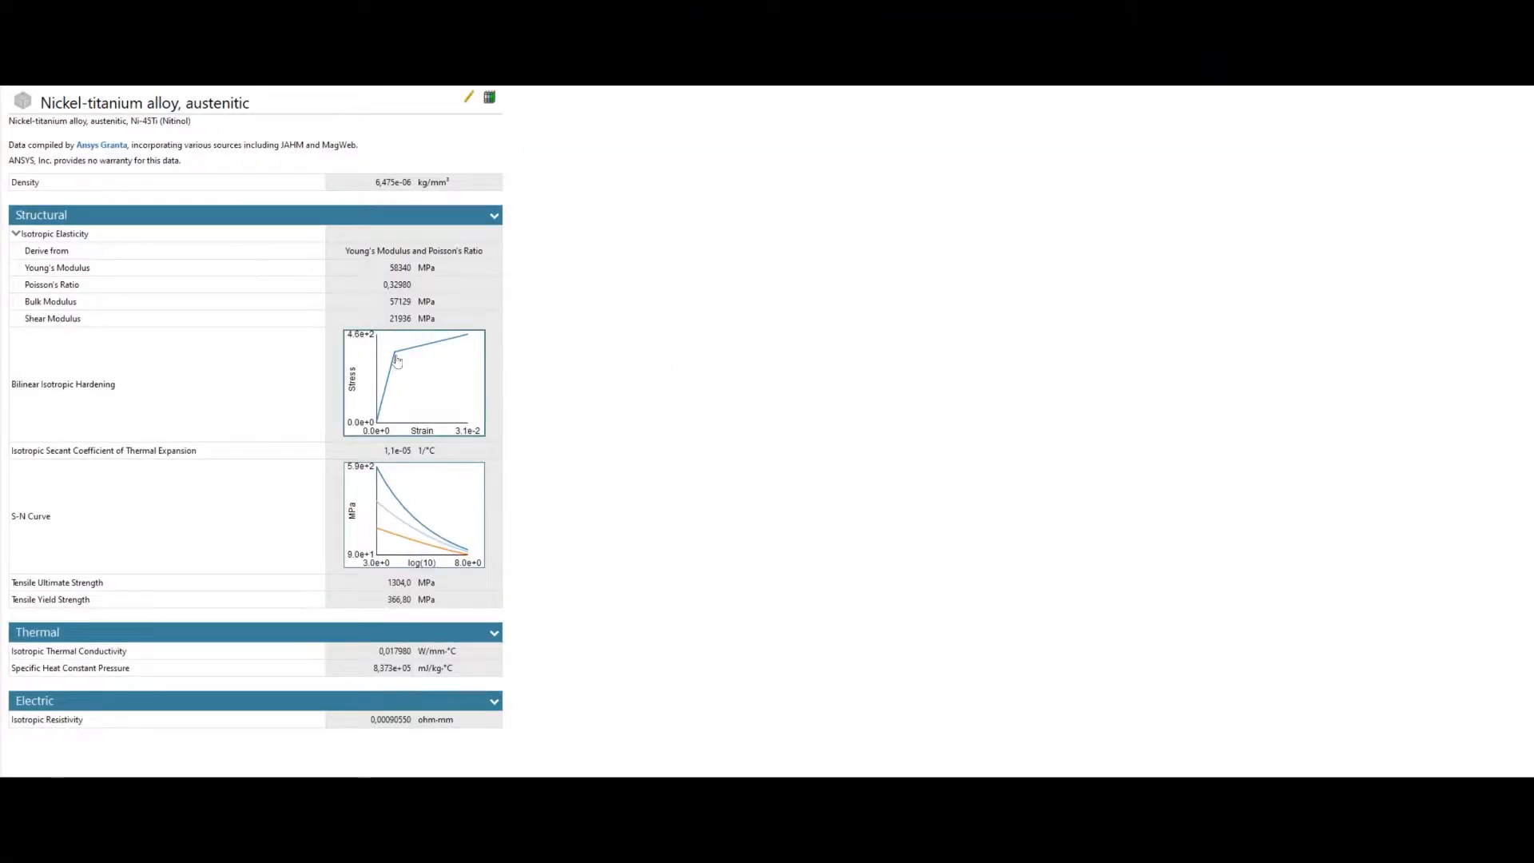
left_click(397, 361)
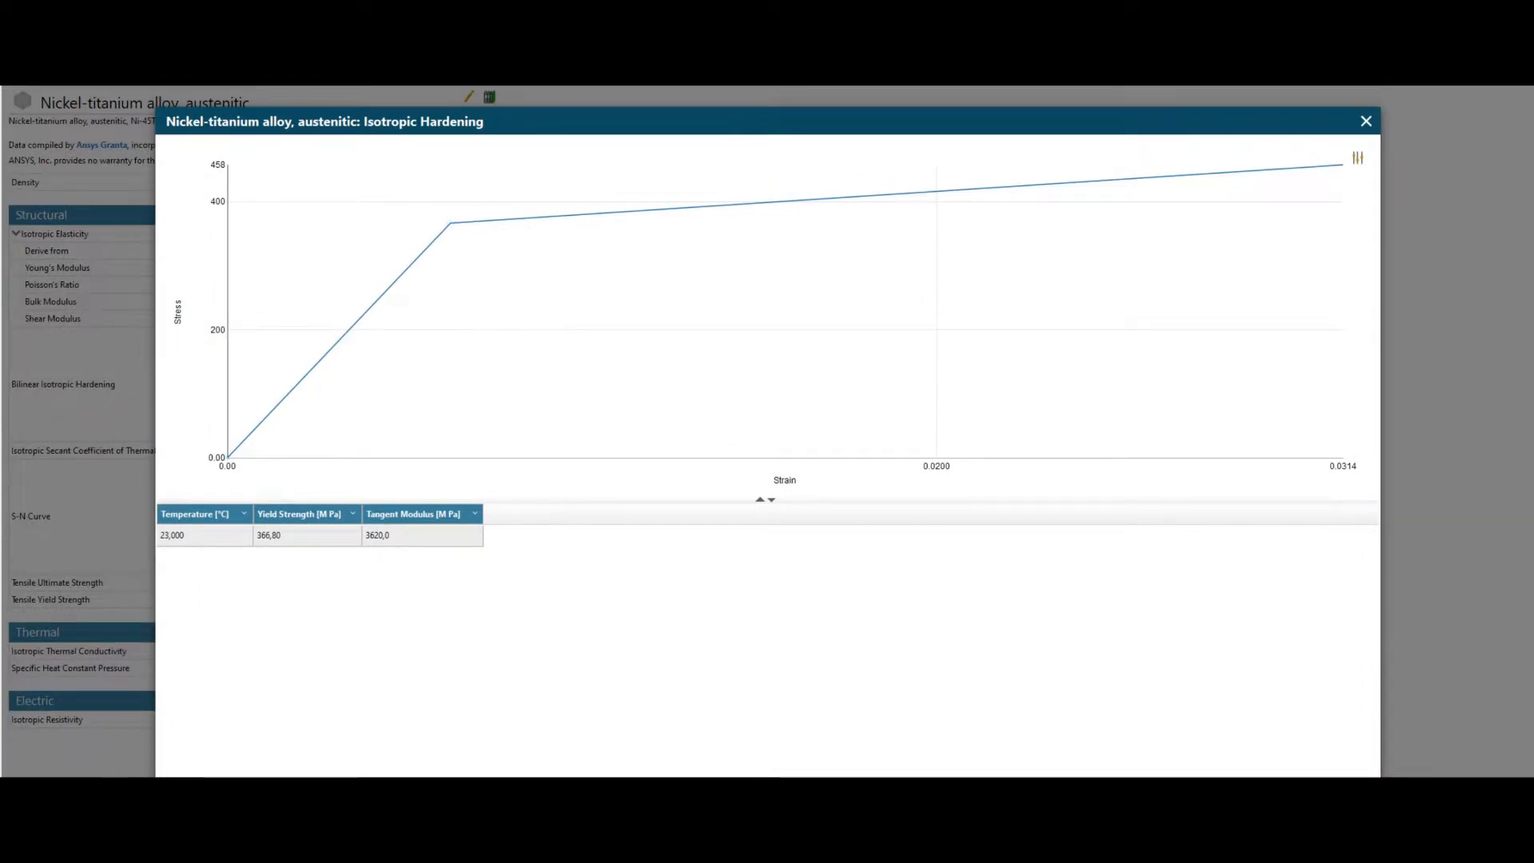
key("Escape")
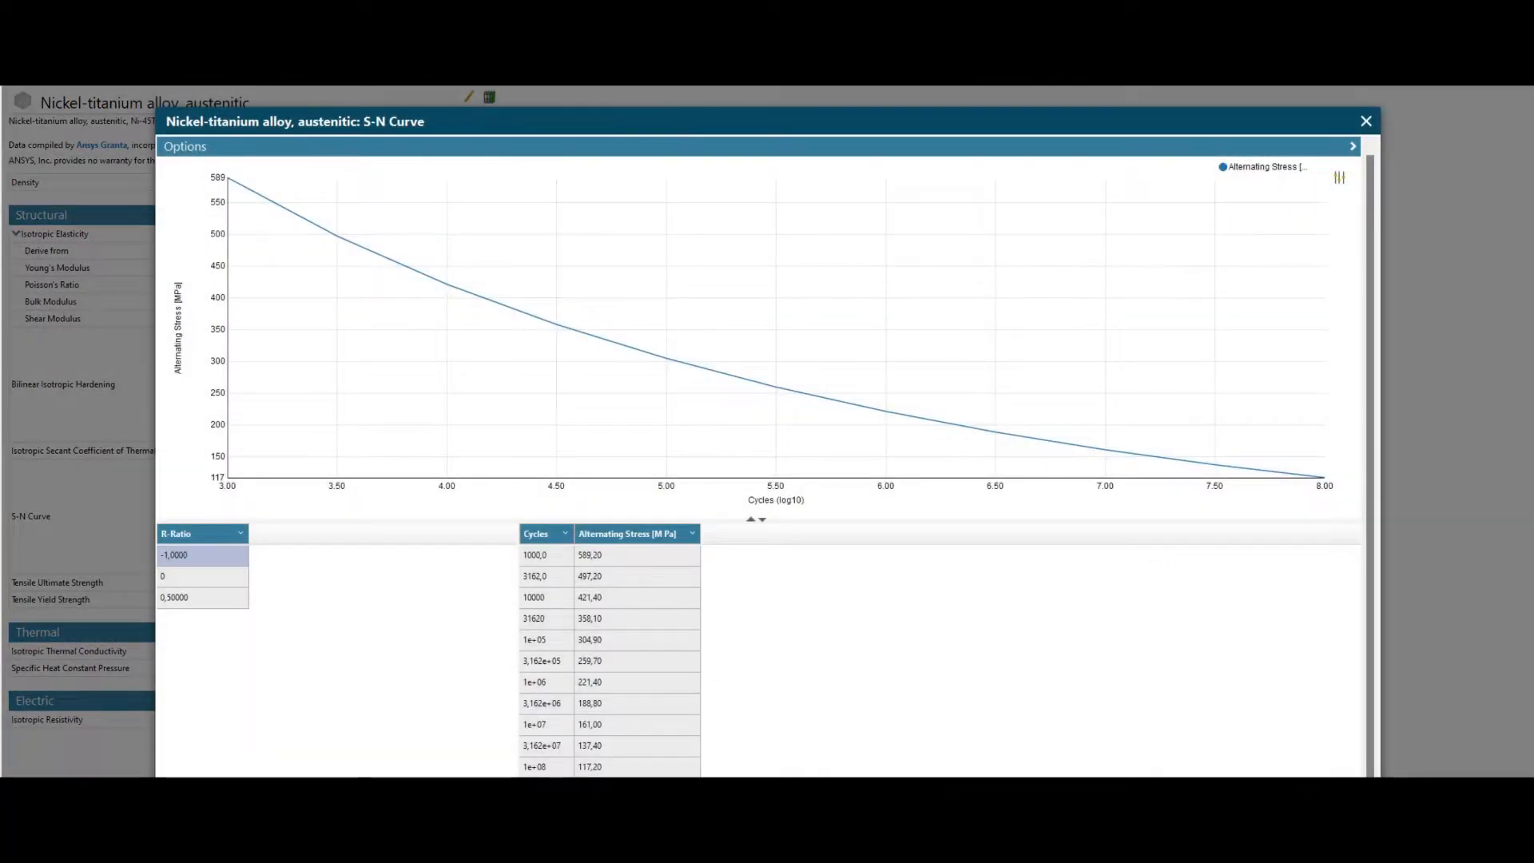
key("Escape")
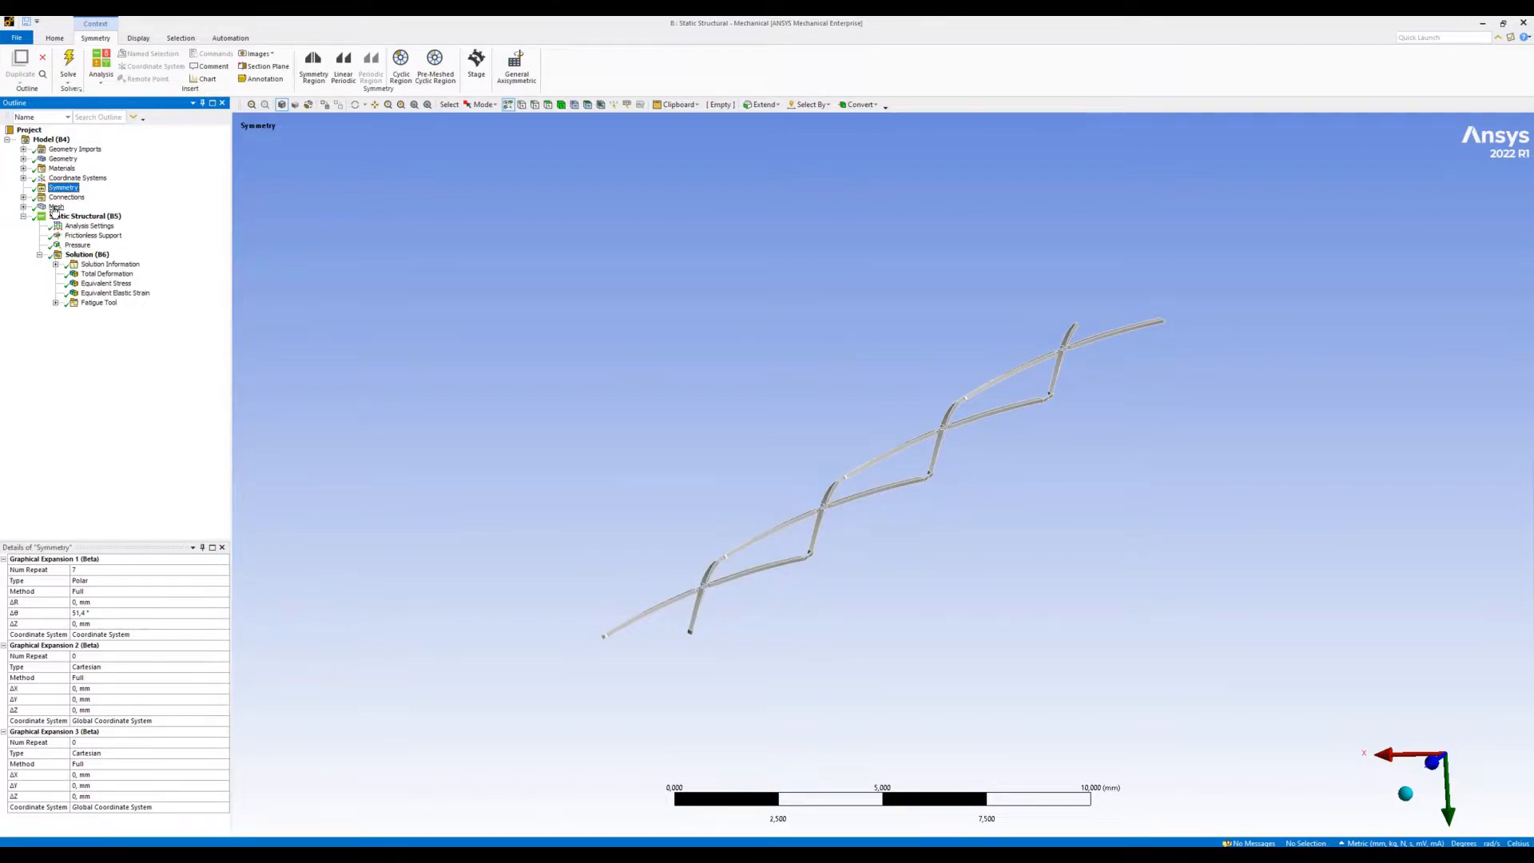
- Review the stent's mesh and inspect the faces of the frictionless support from the side and isometric views
left_click(55, 207)
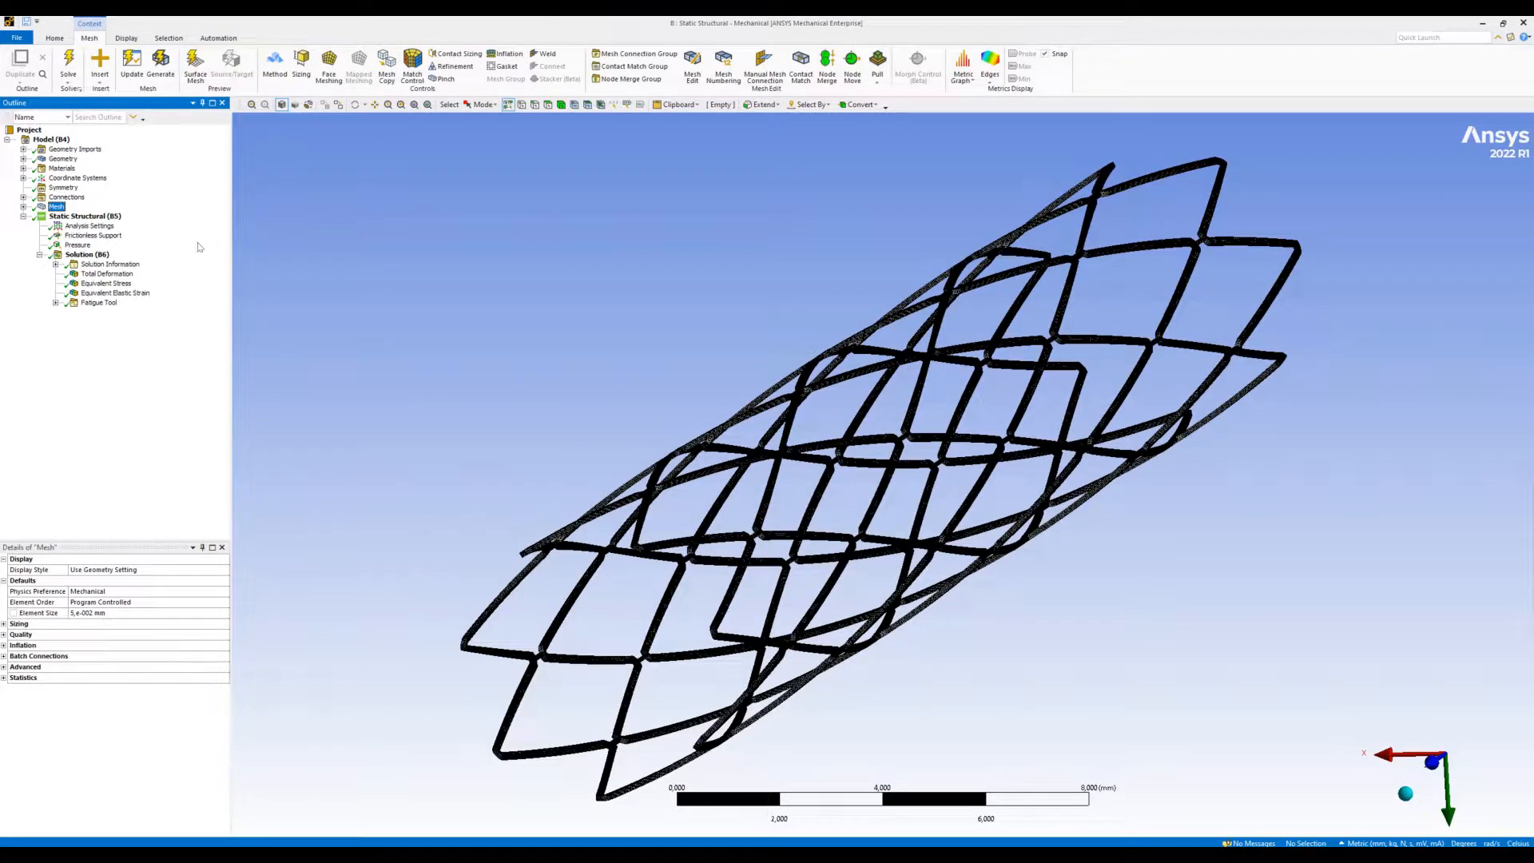
left_click(82, 235)
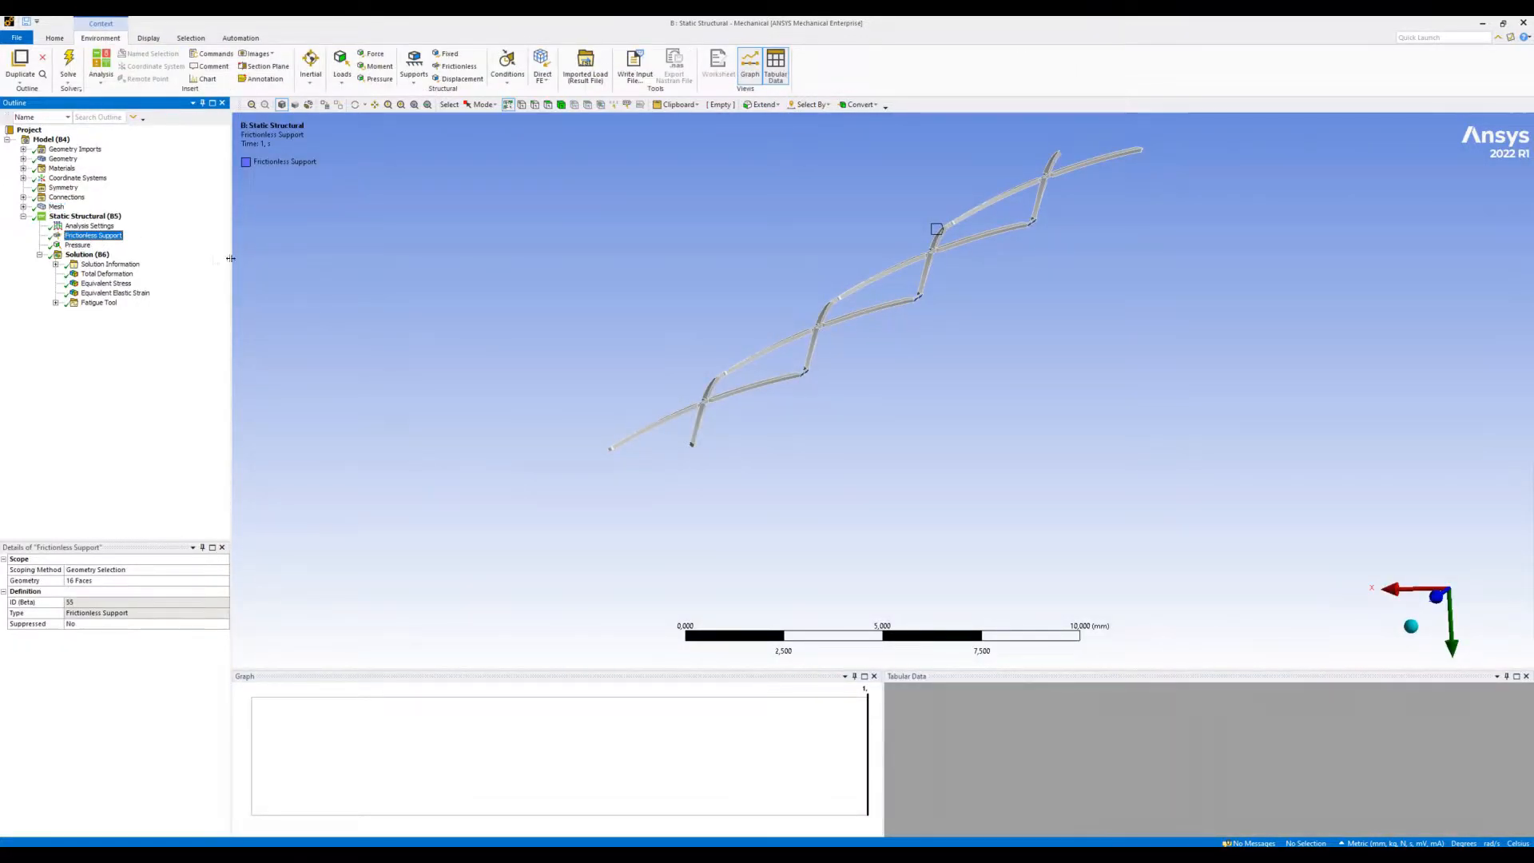
left_click(1407, 589)
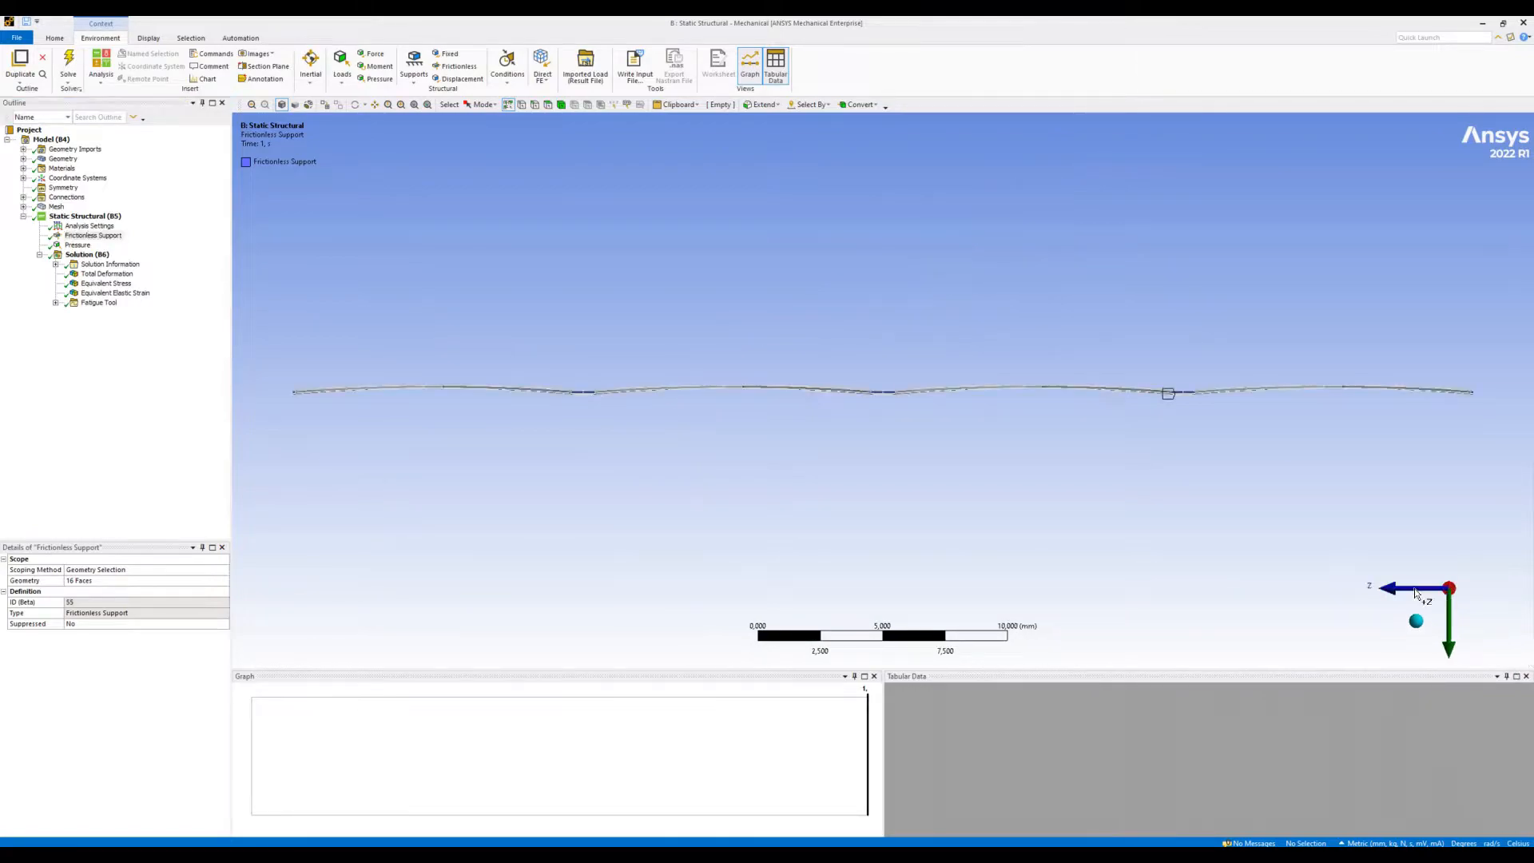
left_click(1413, 624)
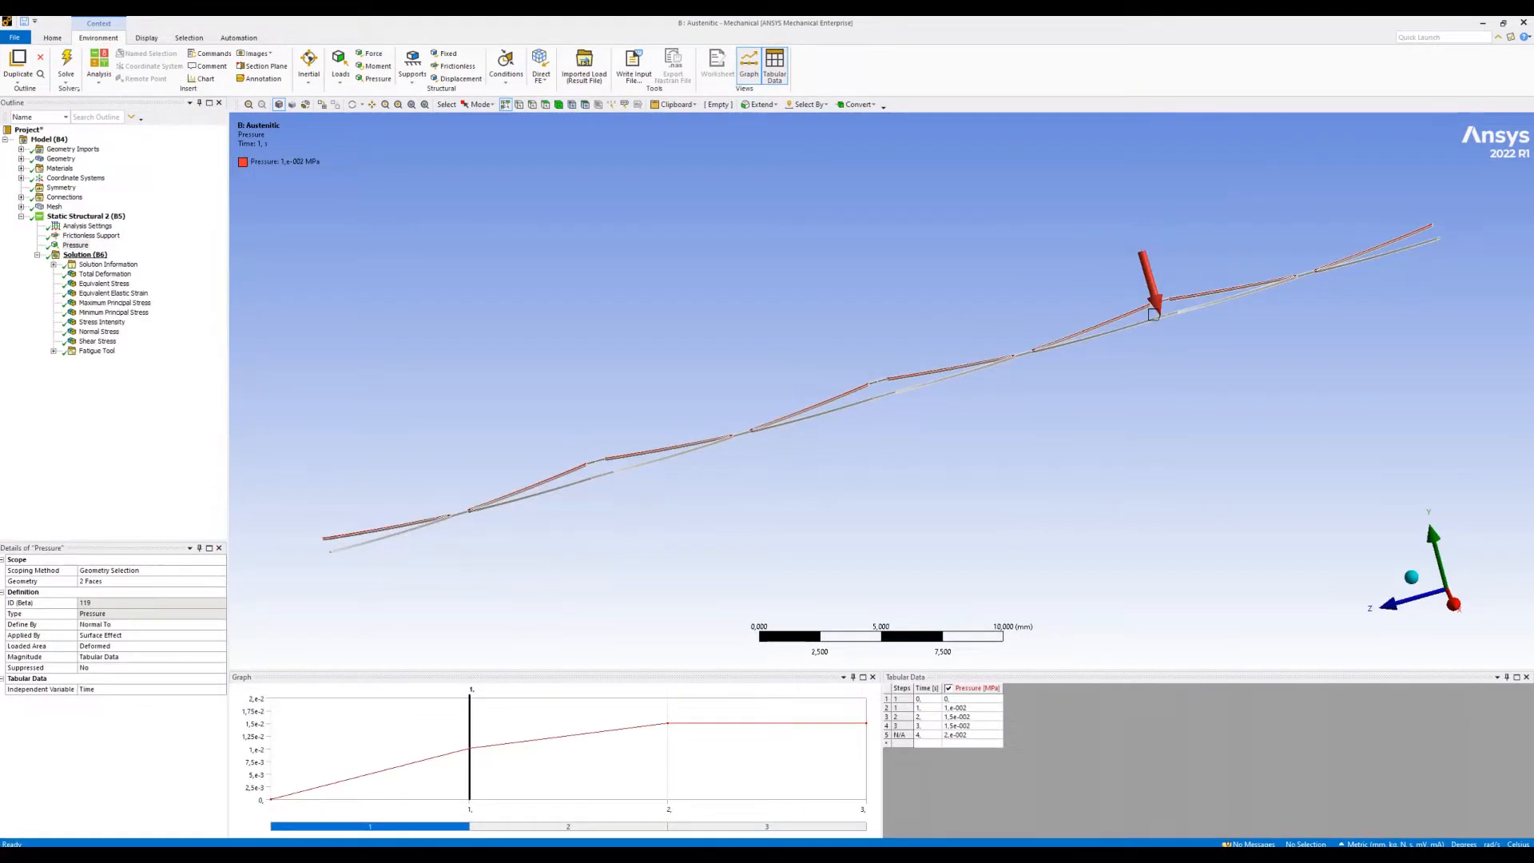
- Display the Total Deformation result for the whole stent and play its animation once before stopping it
left_click(104, 256)
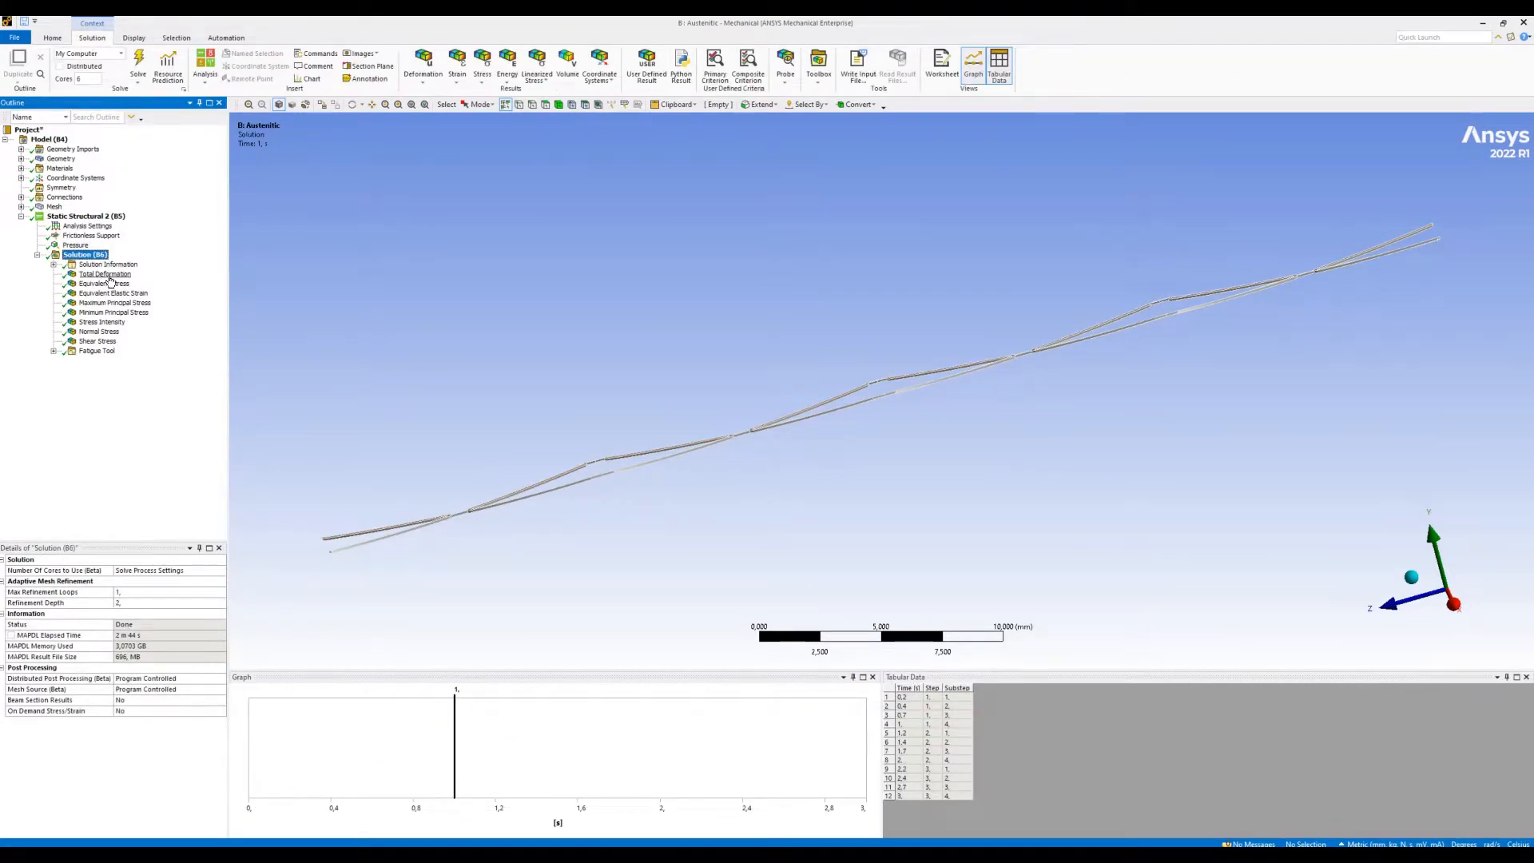
left_click(110, 276)
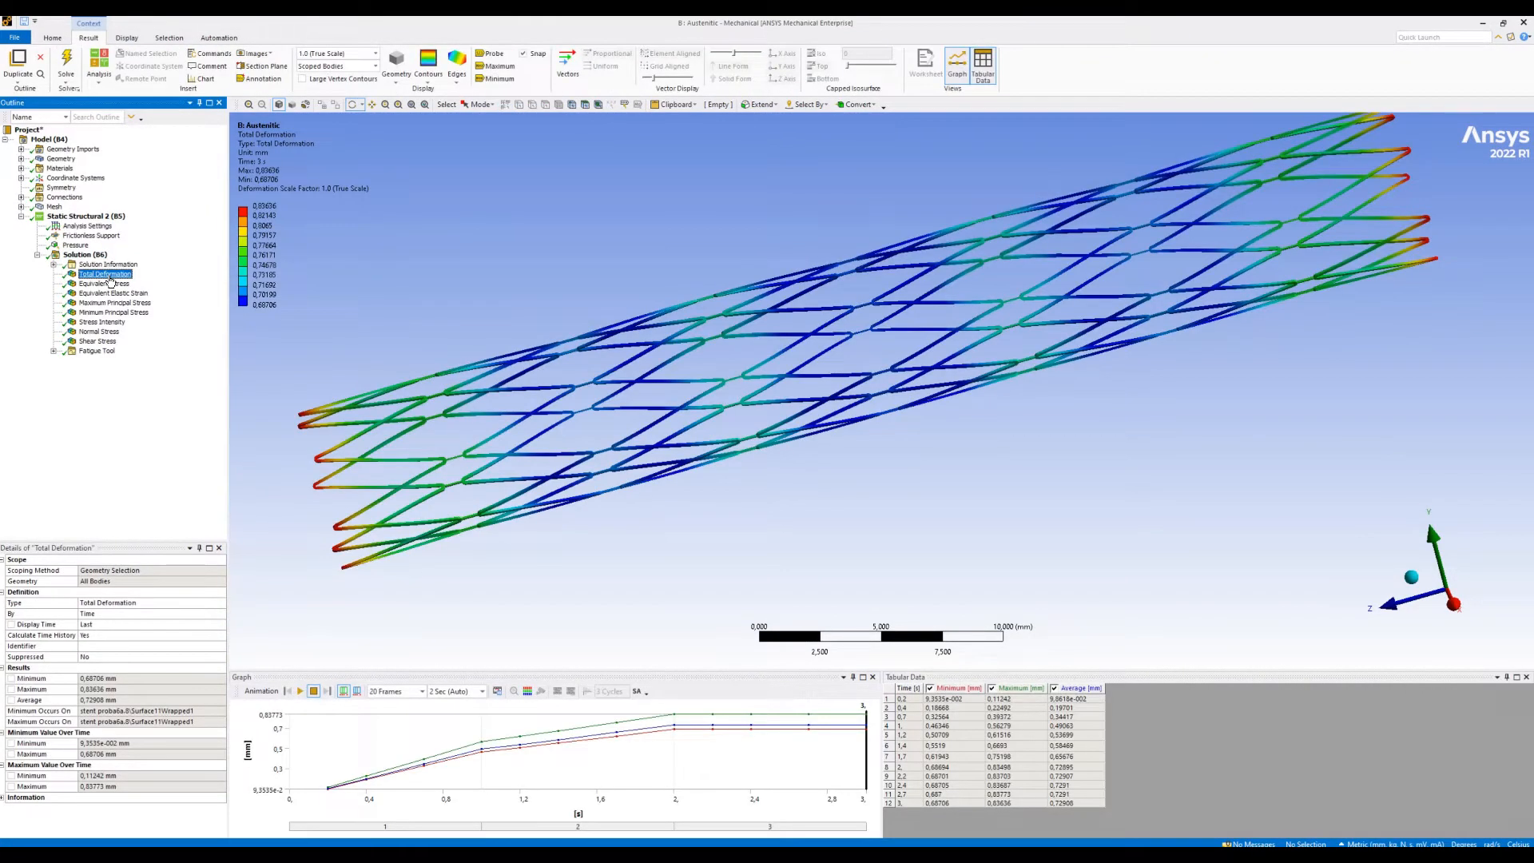
left_click(410, 105)
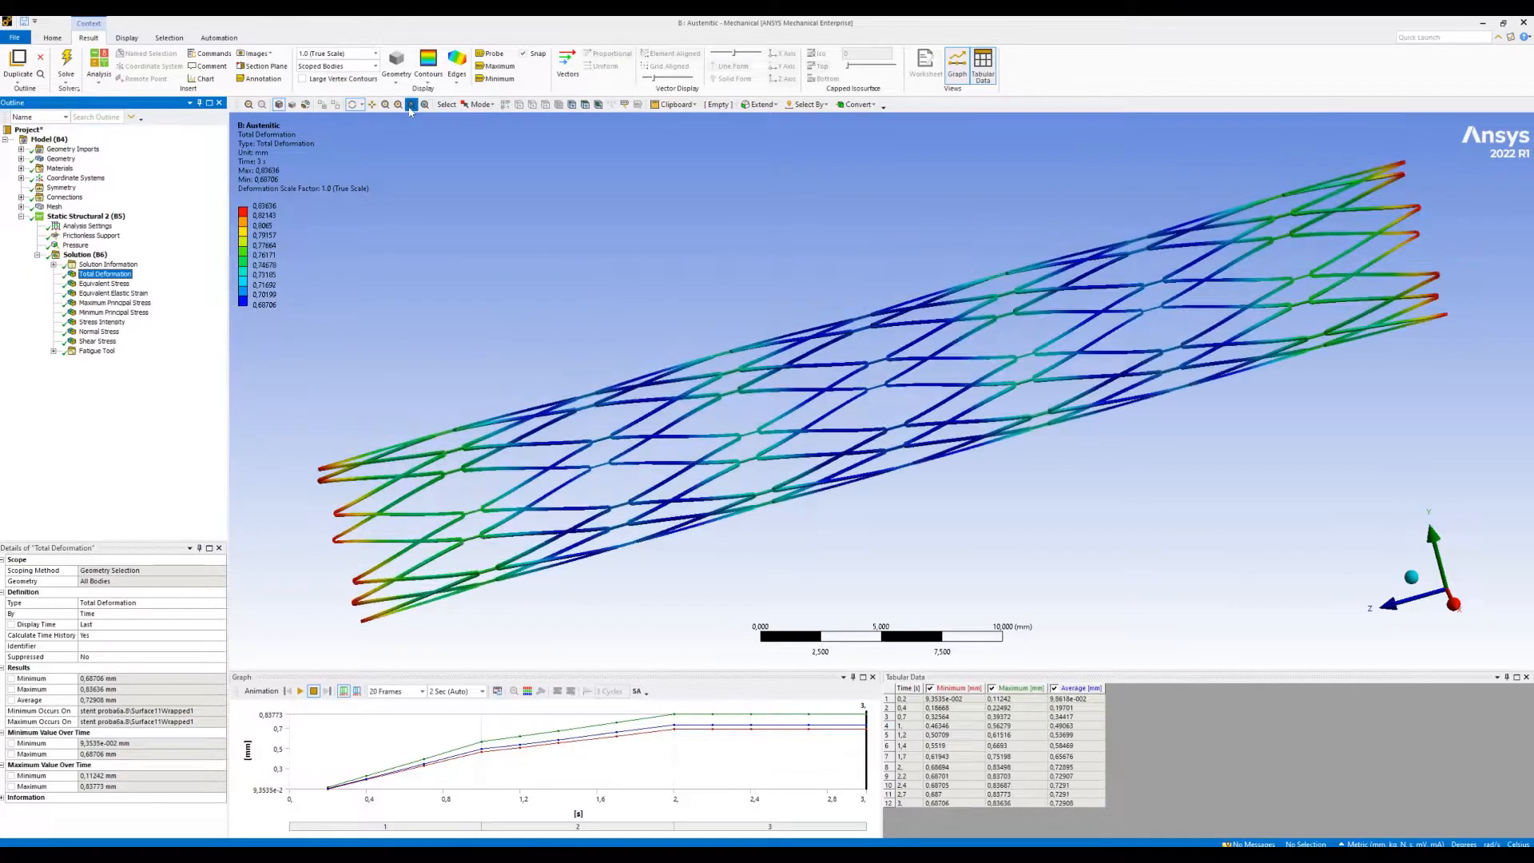
left_click(301, 691)
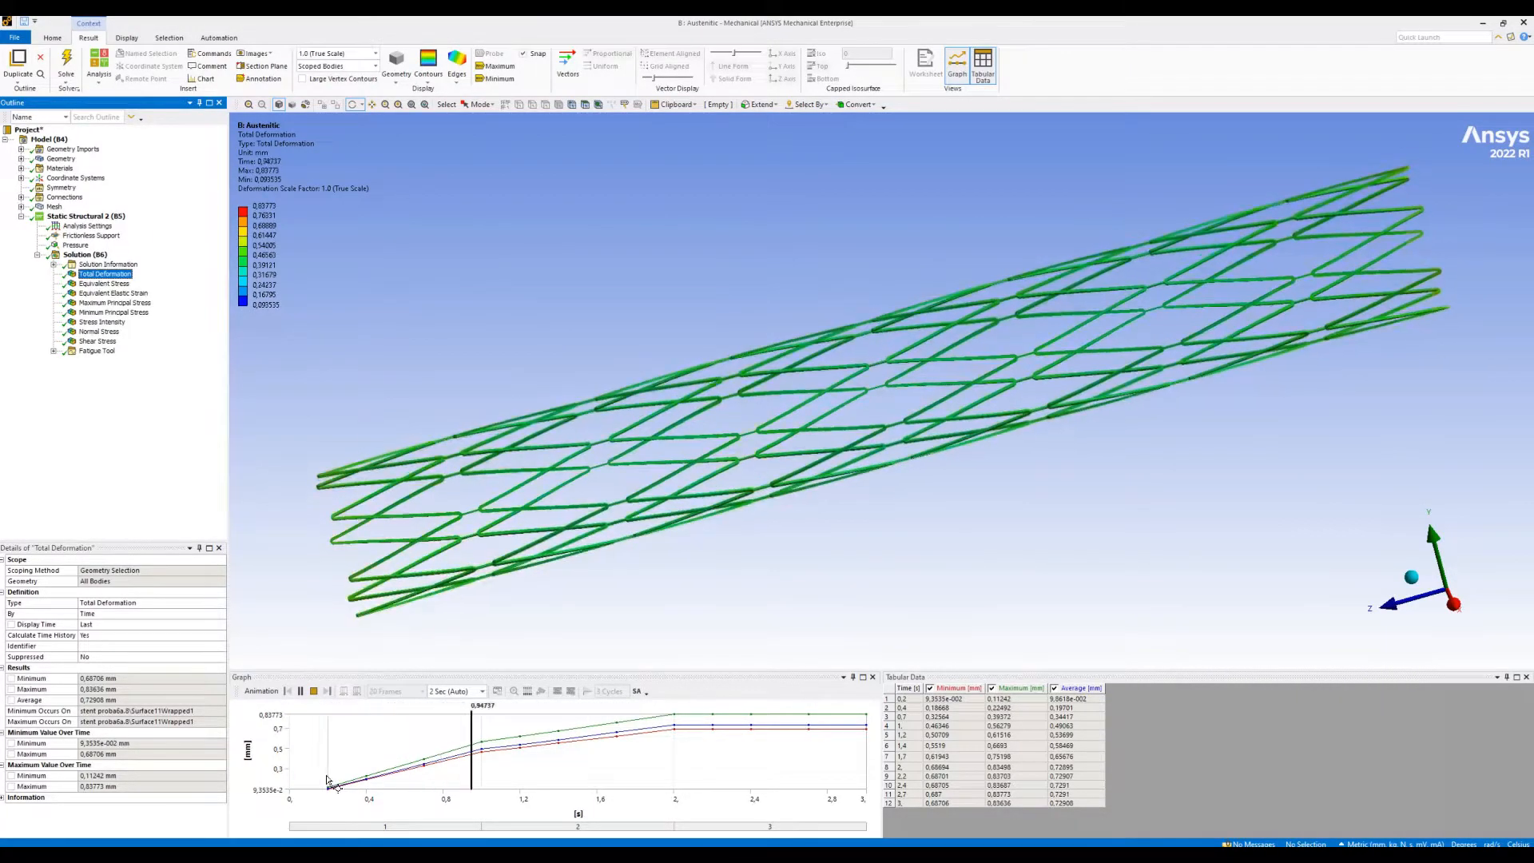
left_click(314, 691)
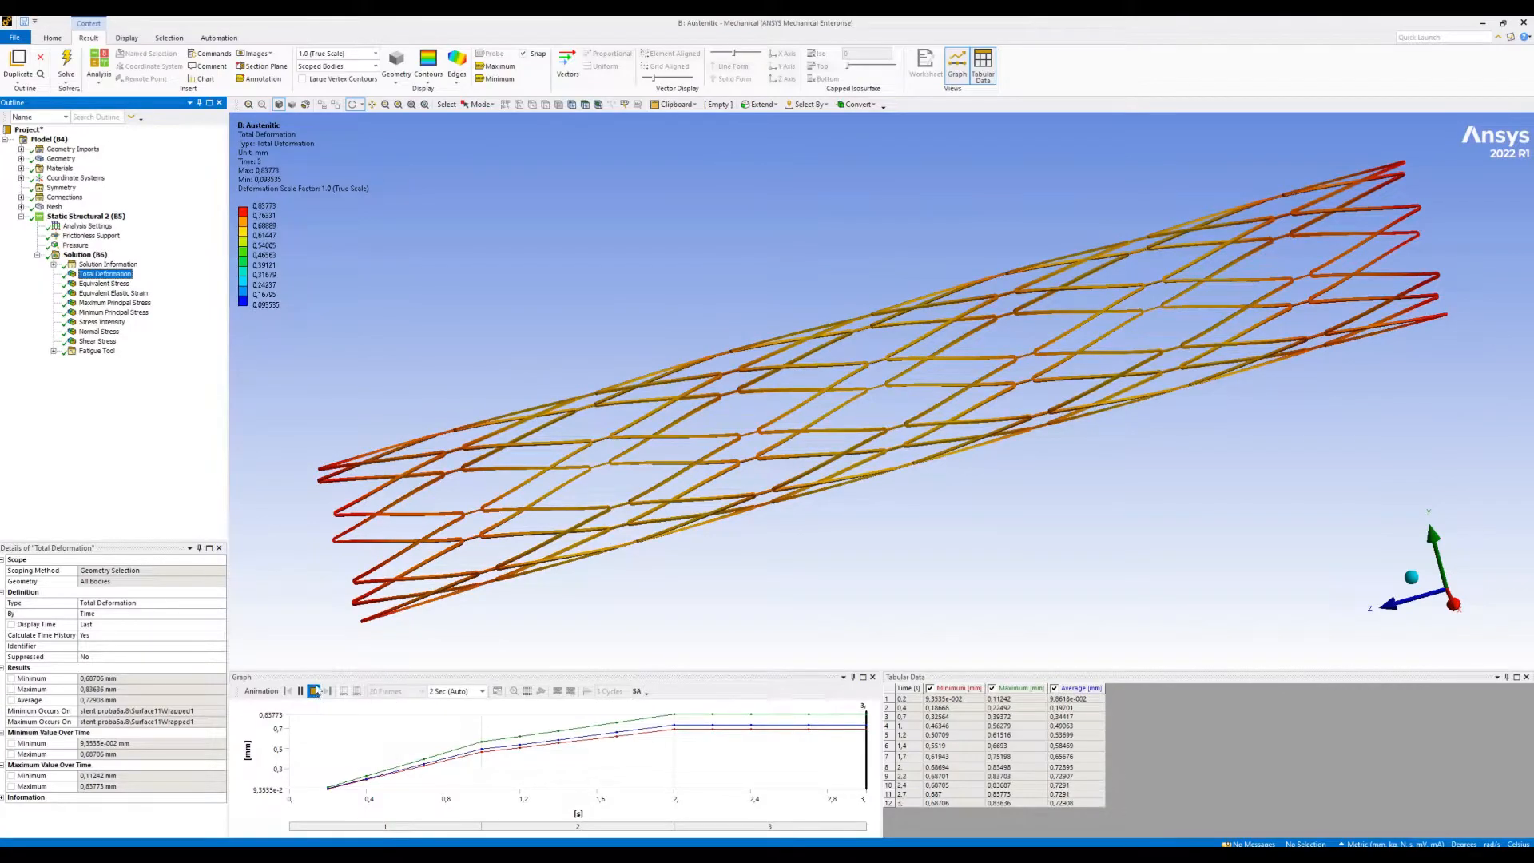
- Animate the Equivalent Stress result and inspect the struts at the stent's near end
left_click(121, 285)
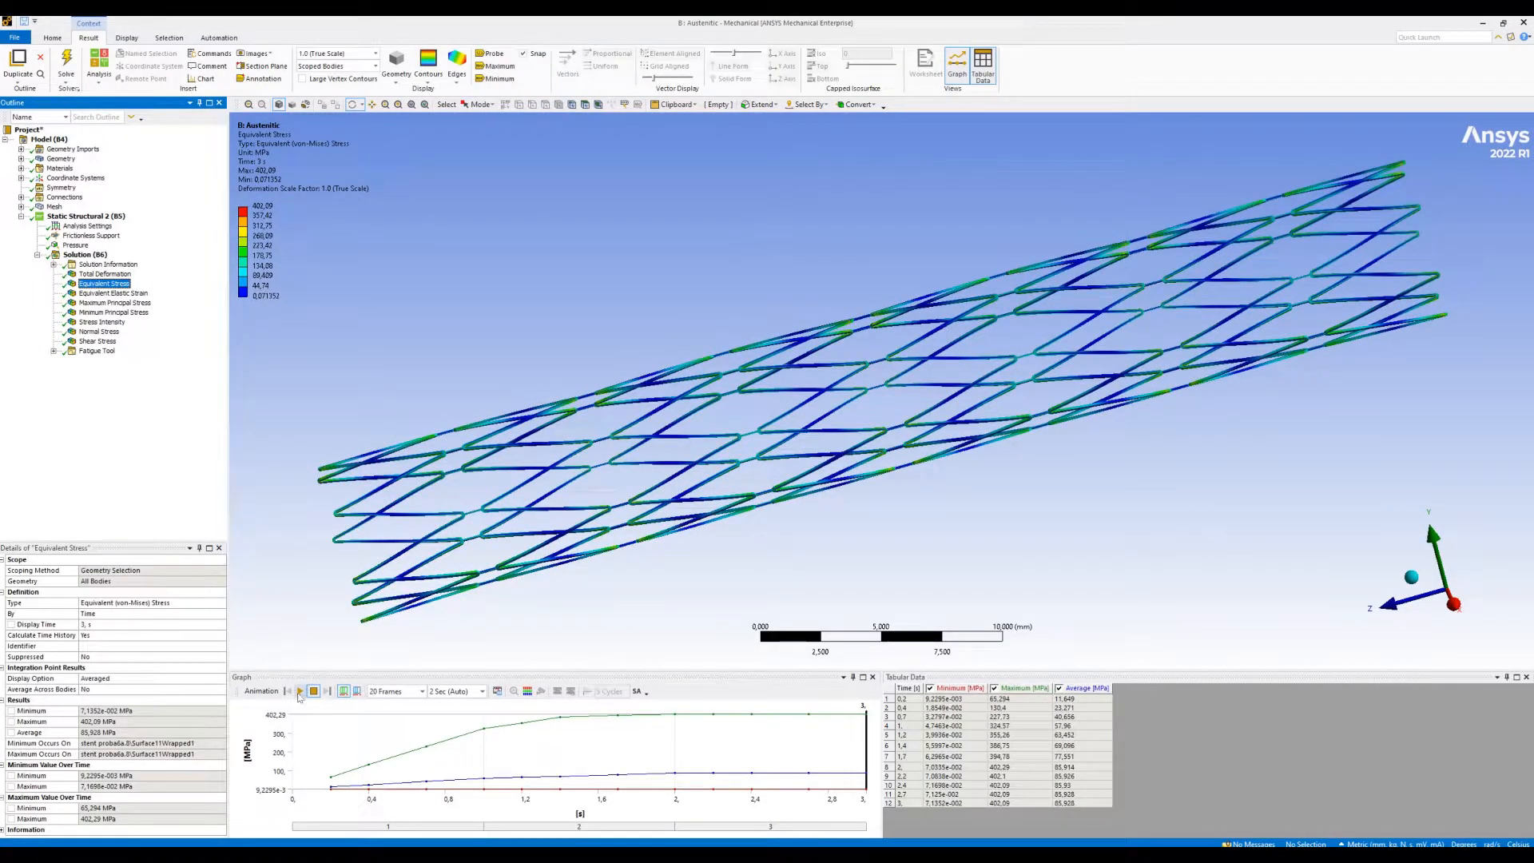
left_click(299, 691)
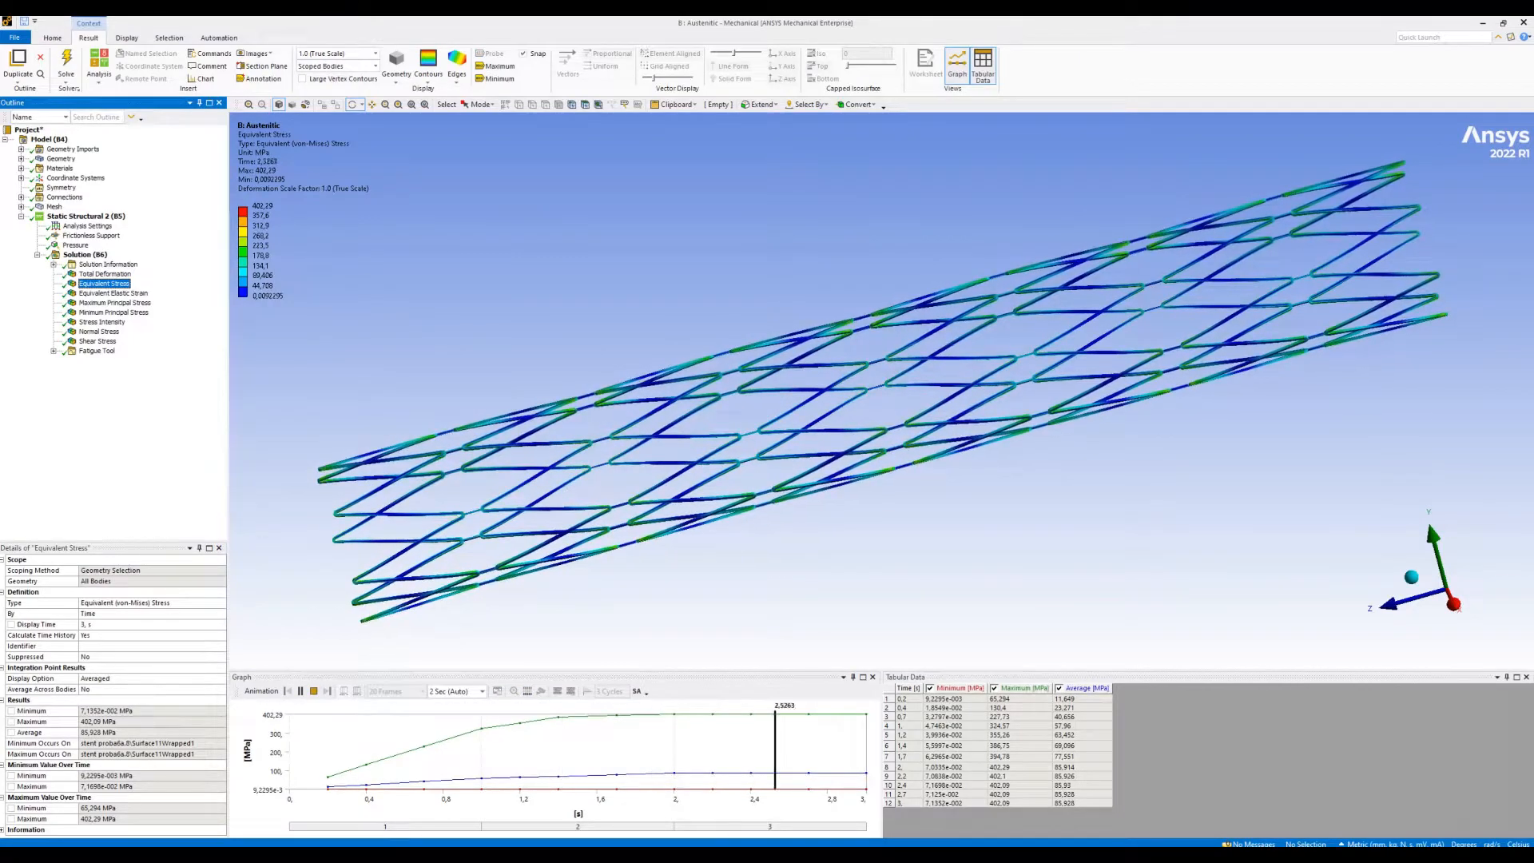
left_click(398, 104)
left_click_drag(285, 435, 445, 530)
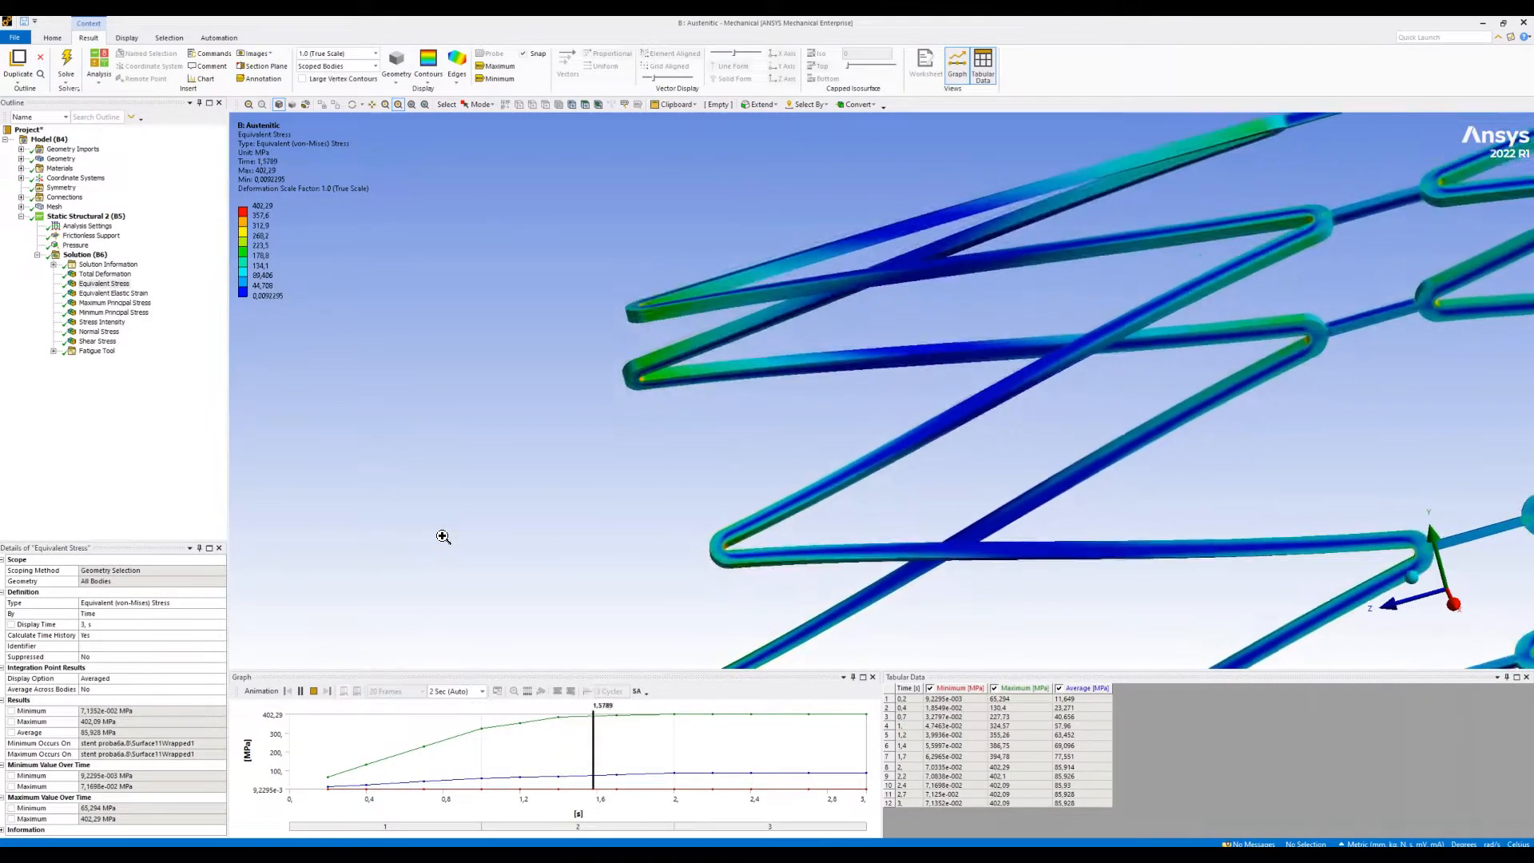
left_click(412, 106)
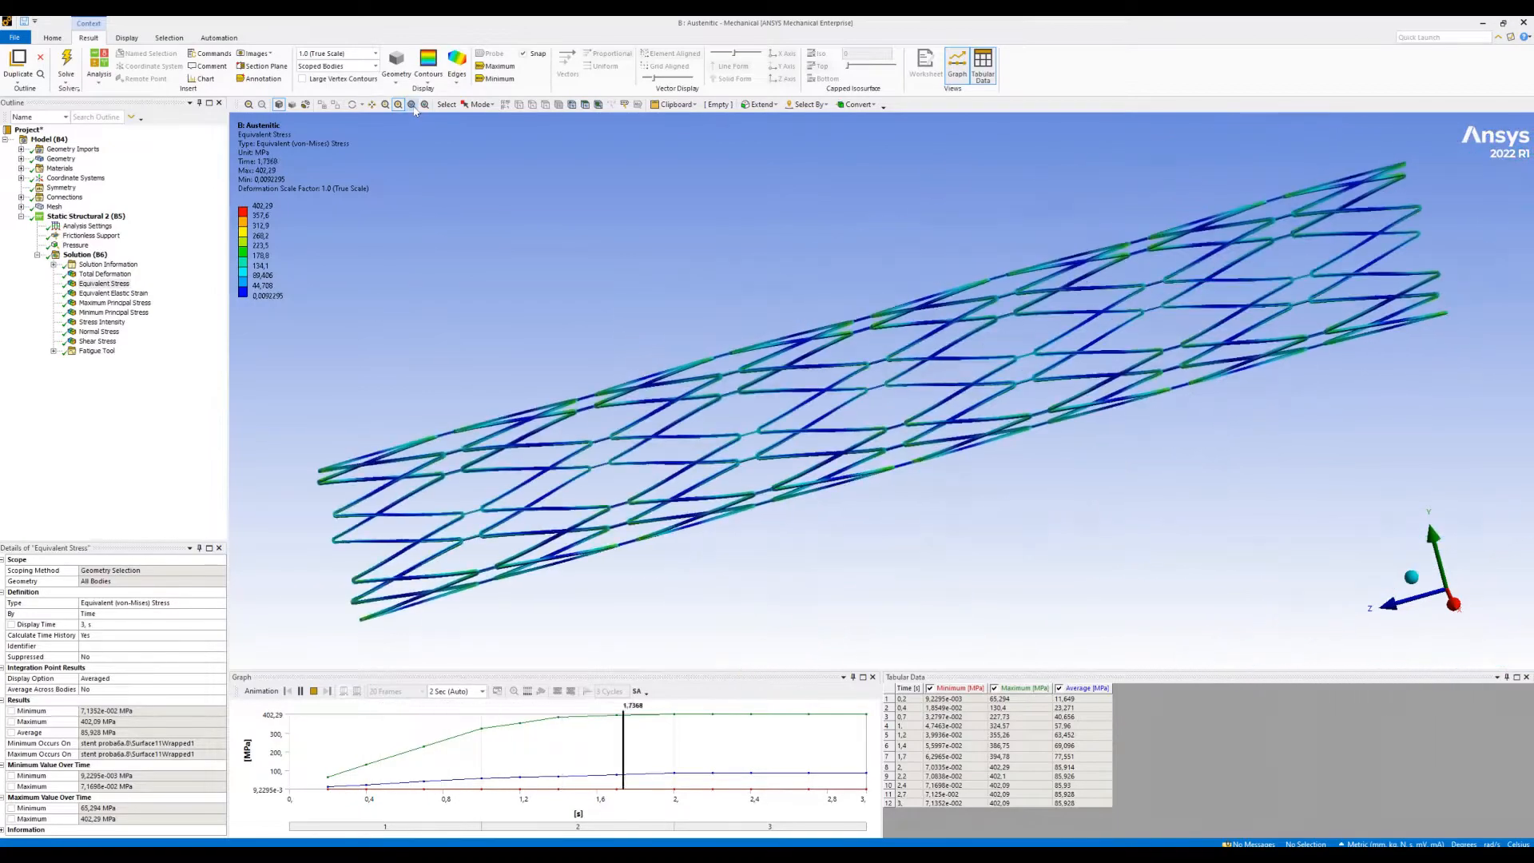
- Stop the stress animation and show the minimum and maximum labels, inspecting both labelled locations up close
left_click(498, 79)
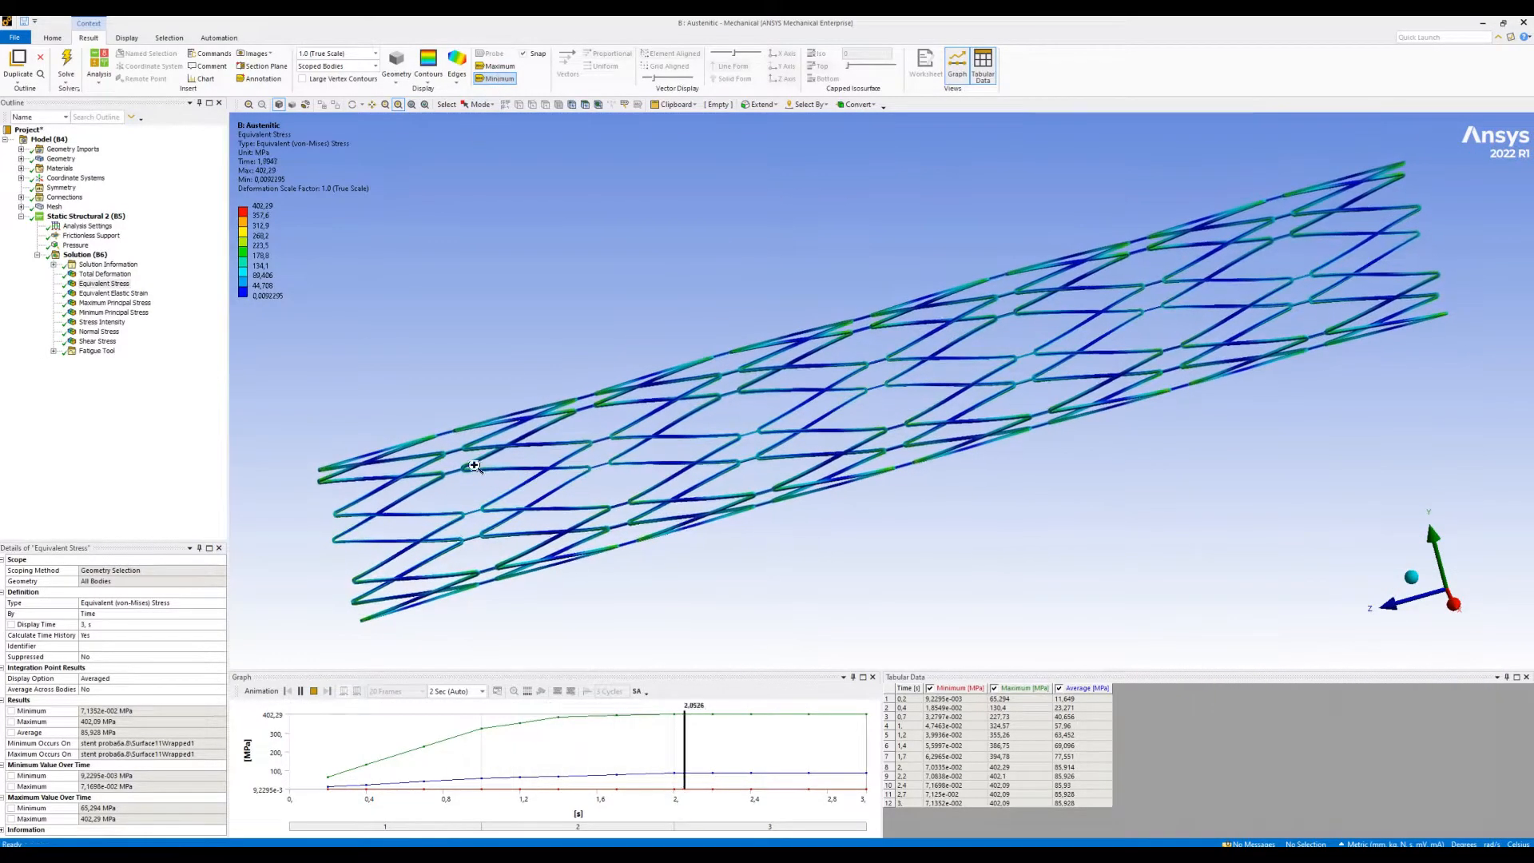
left_click(313, 691)
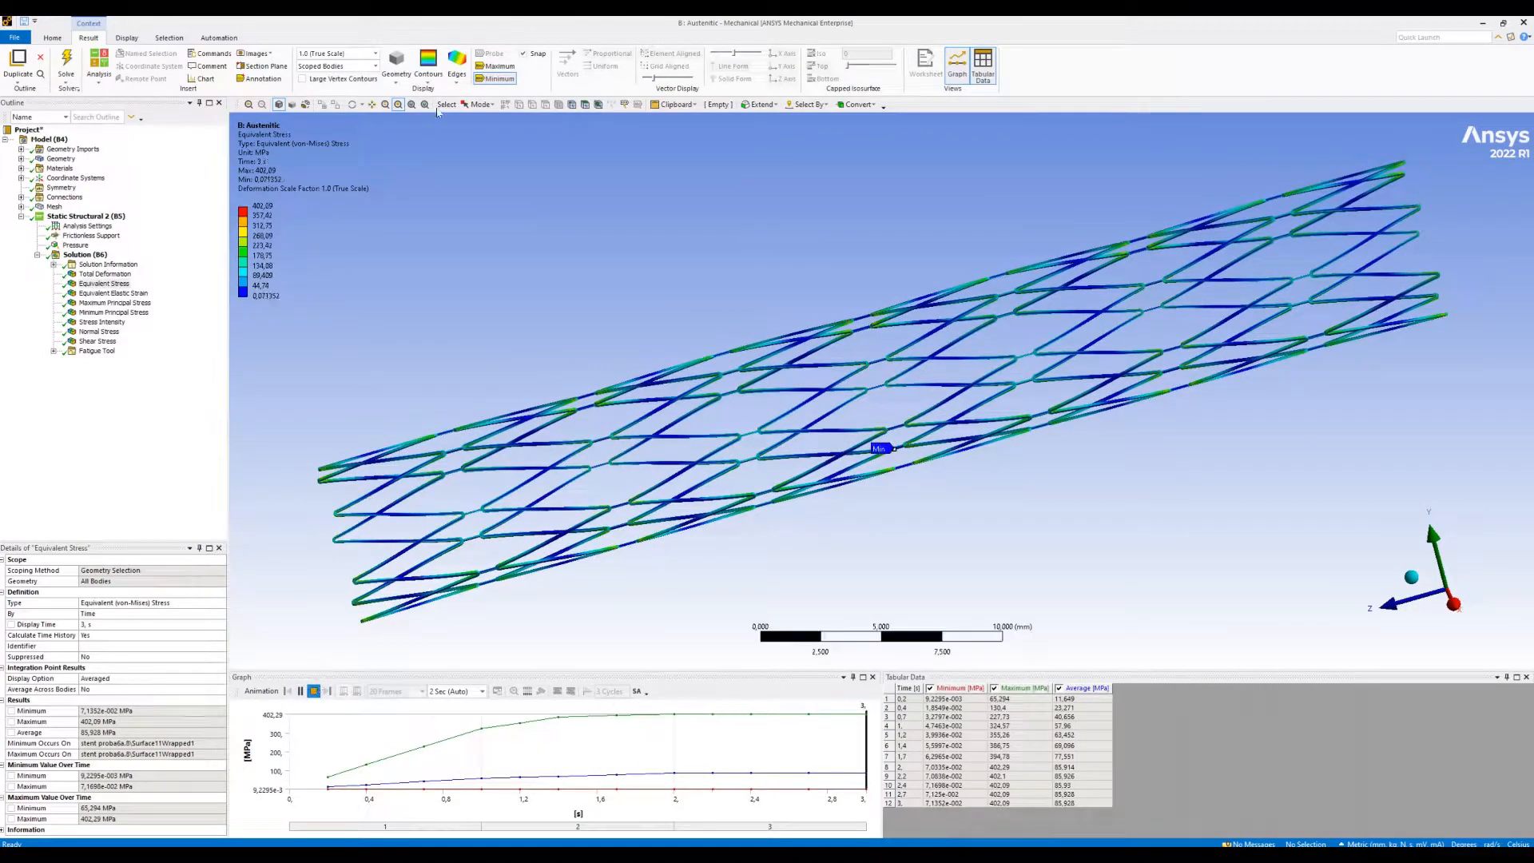
left_click(499, 68)
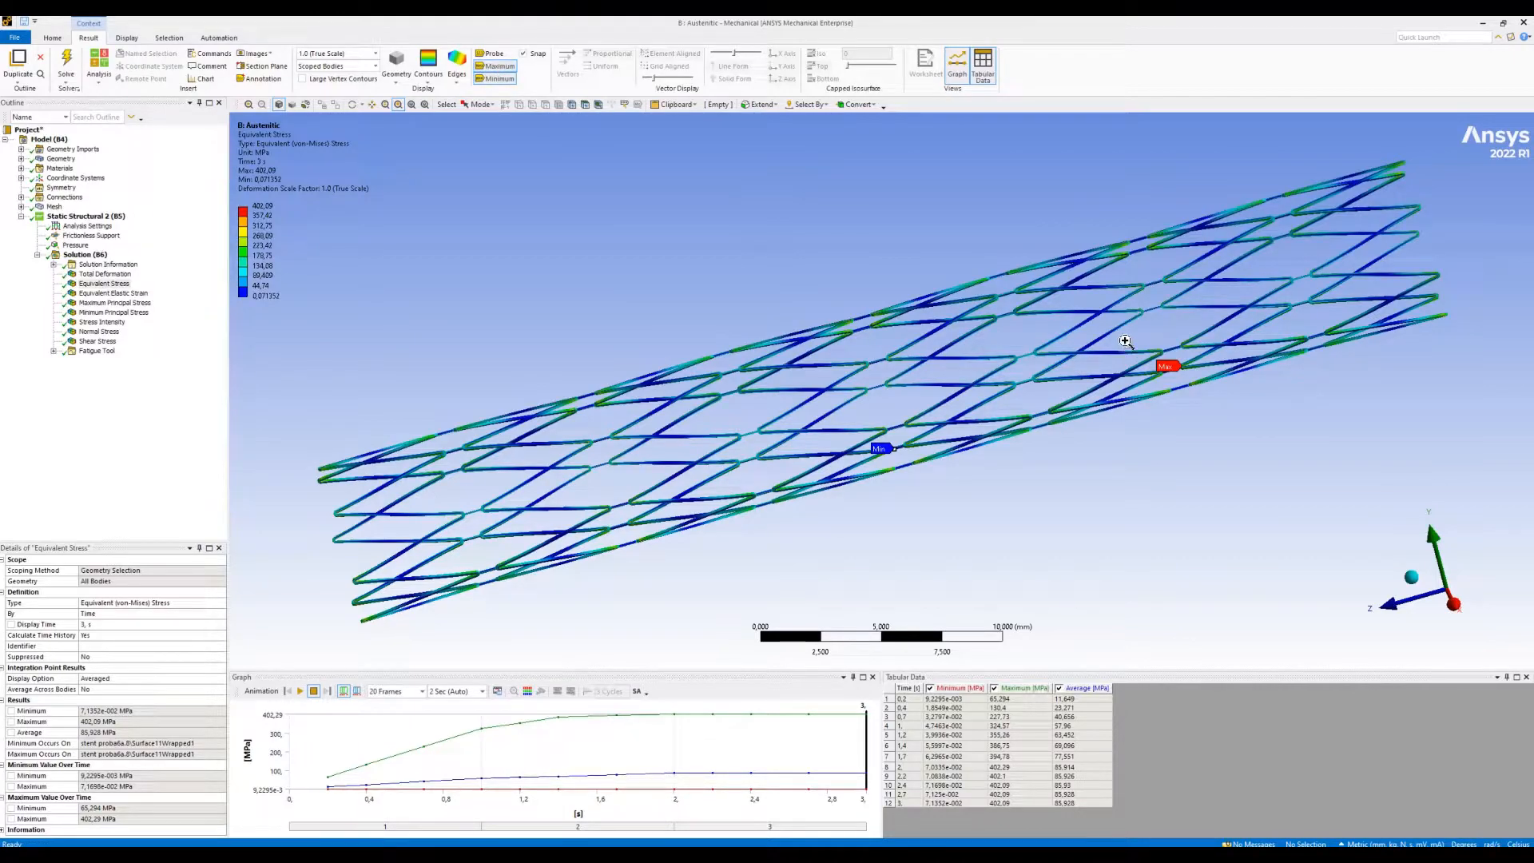
left_click_drag(1125, 341, 1223, 399)
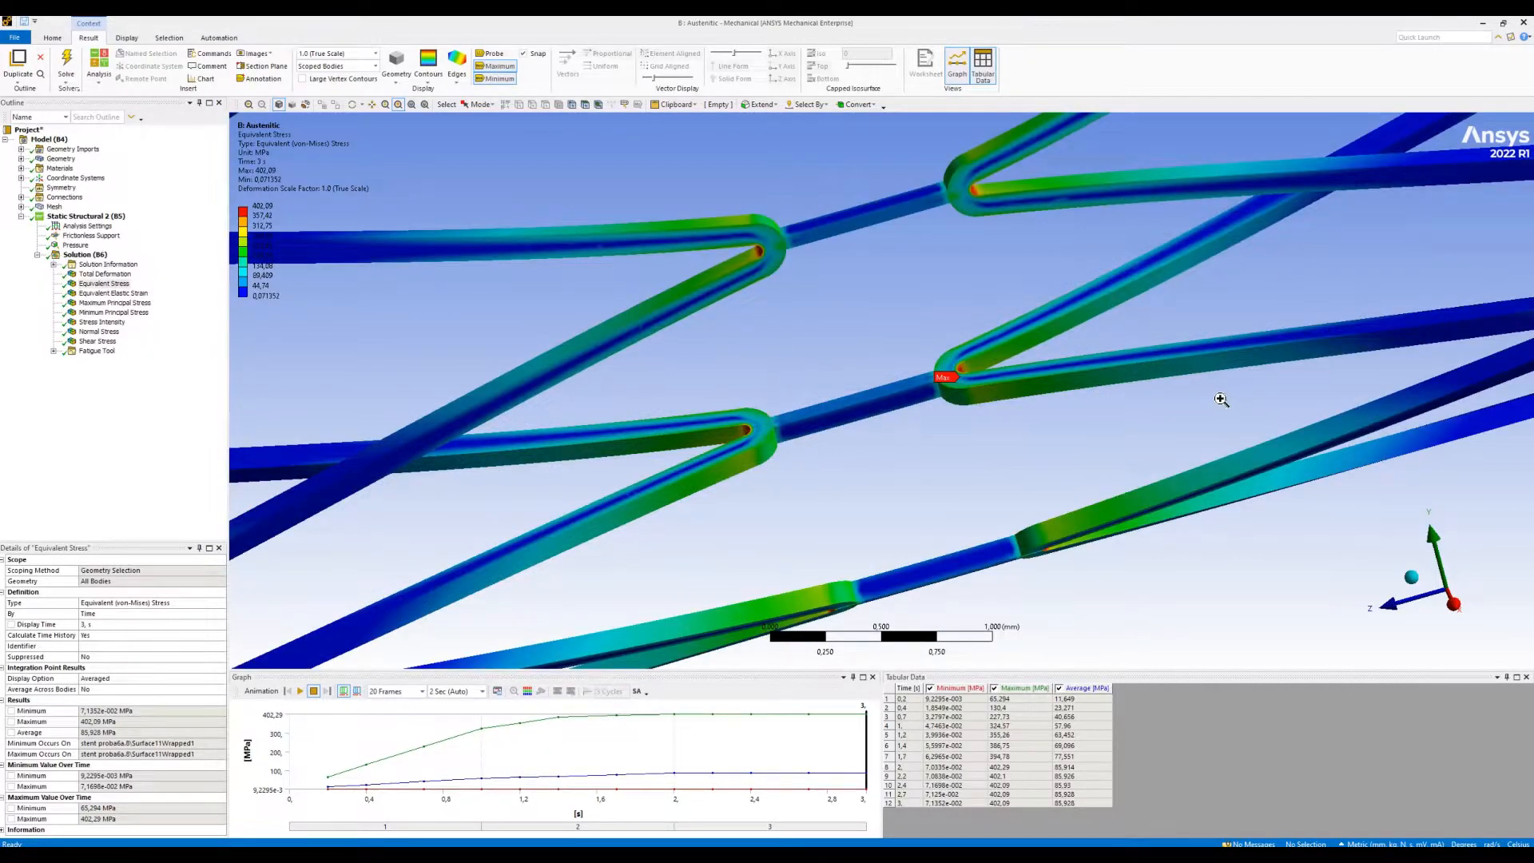
left_click(413, 105)
left_click_drag(847, 431, 927, 471)
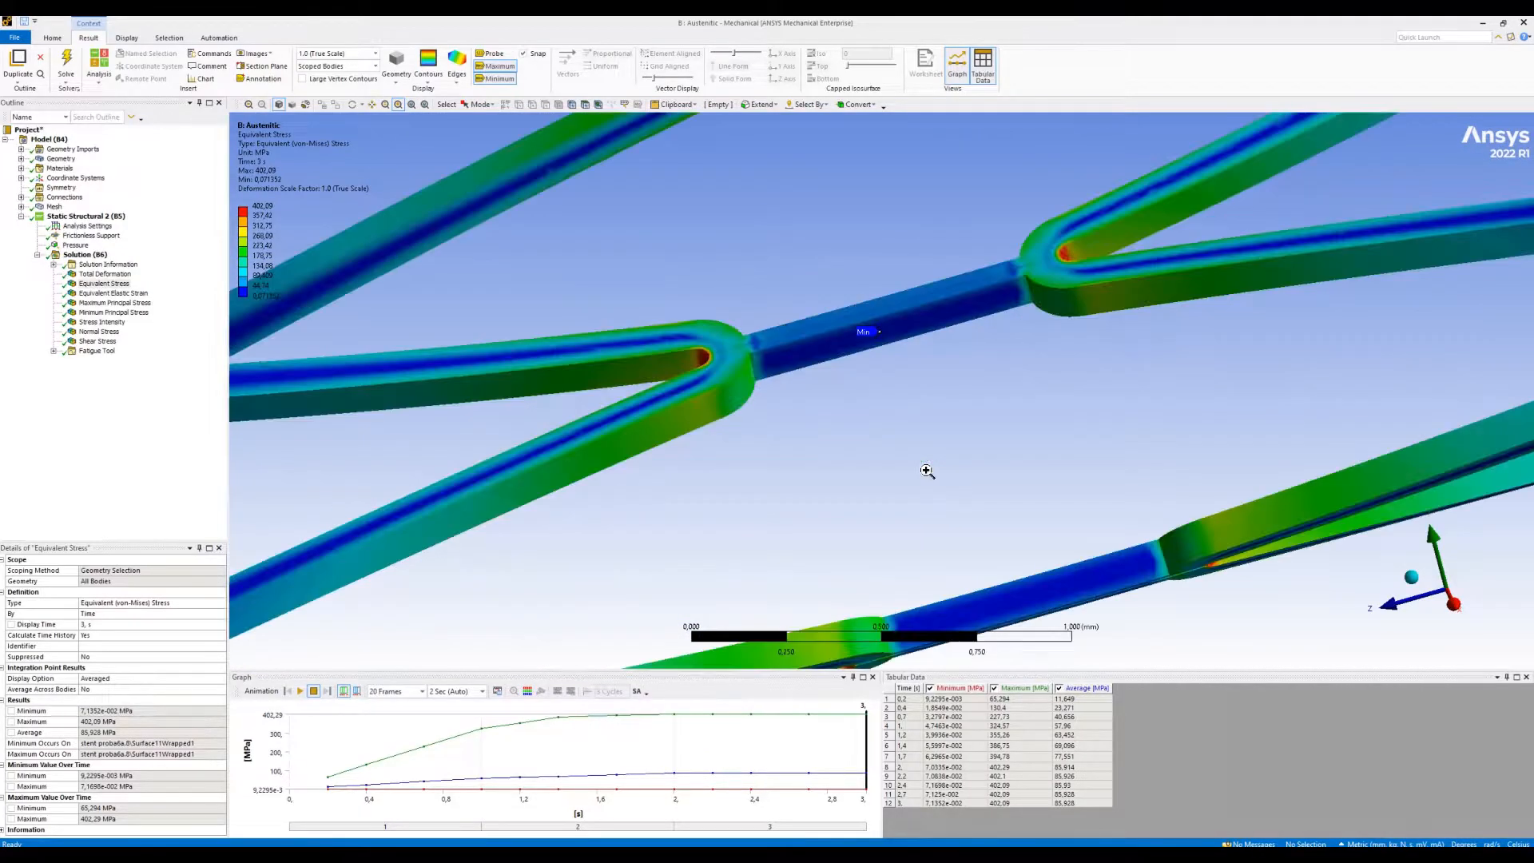
left_click(412, 105)
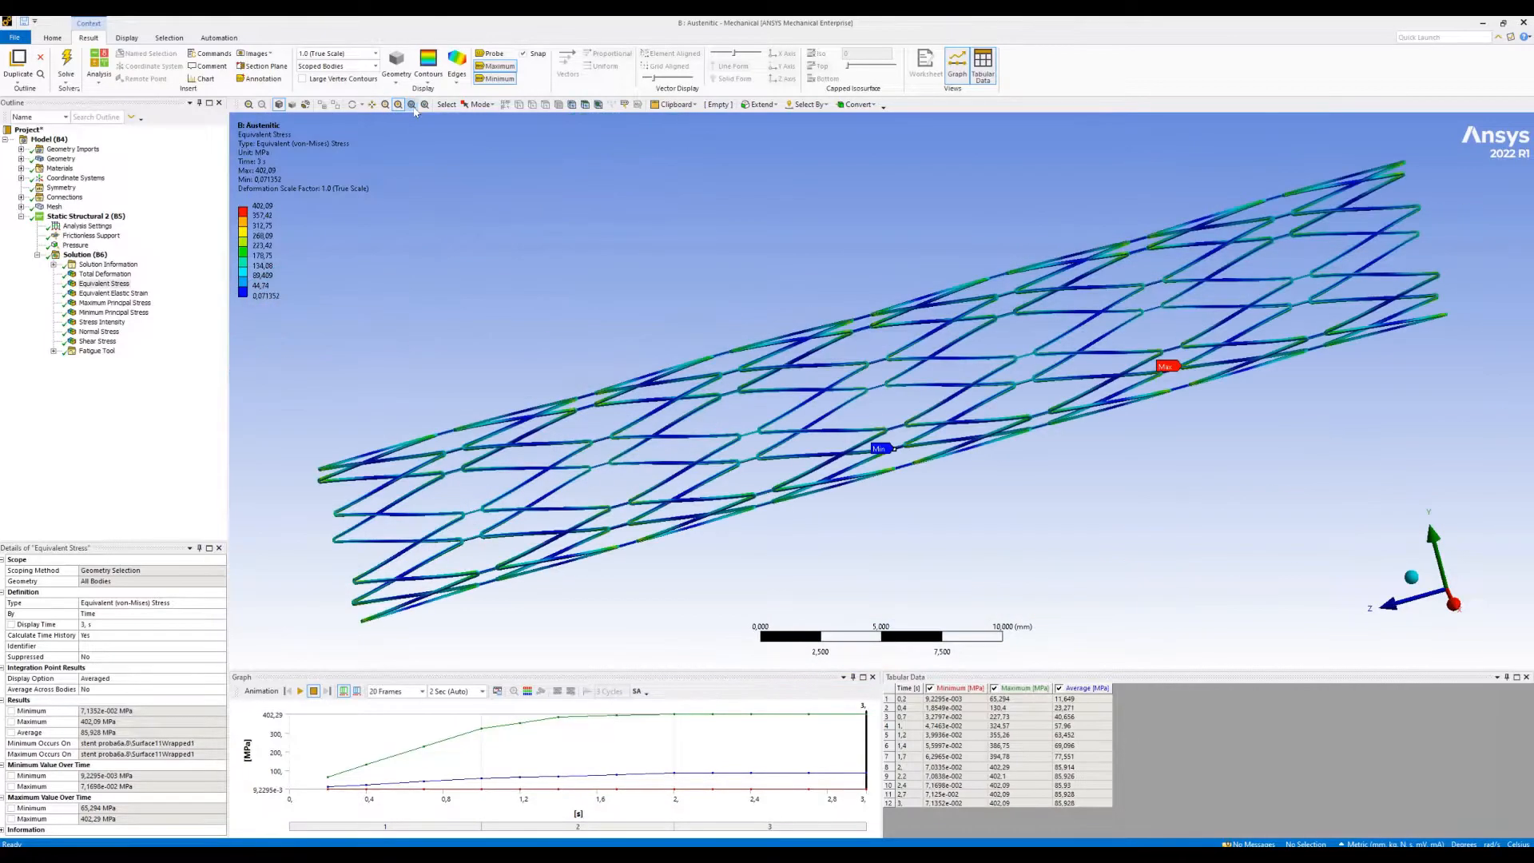
- Display the Equivalent Elastic Strain result and hide the minimum and maximum labels
left_click(116, 294)
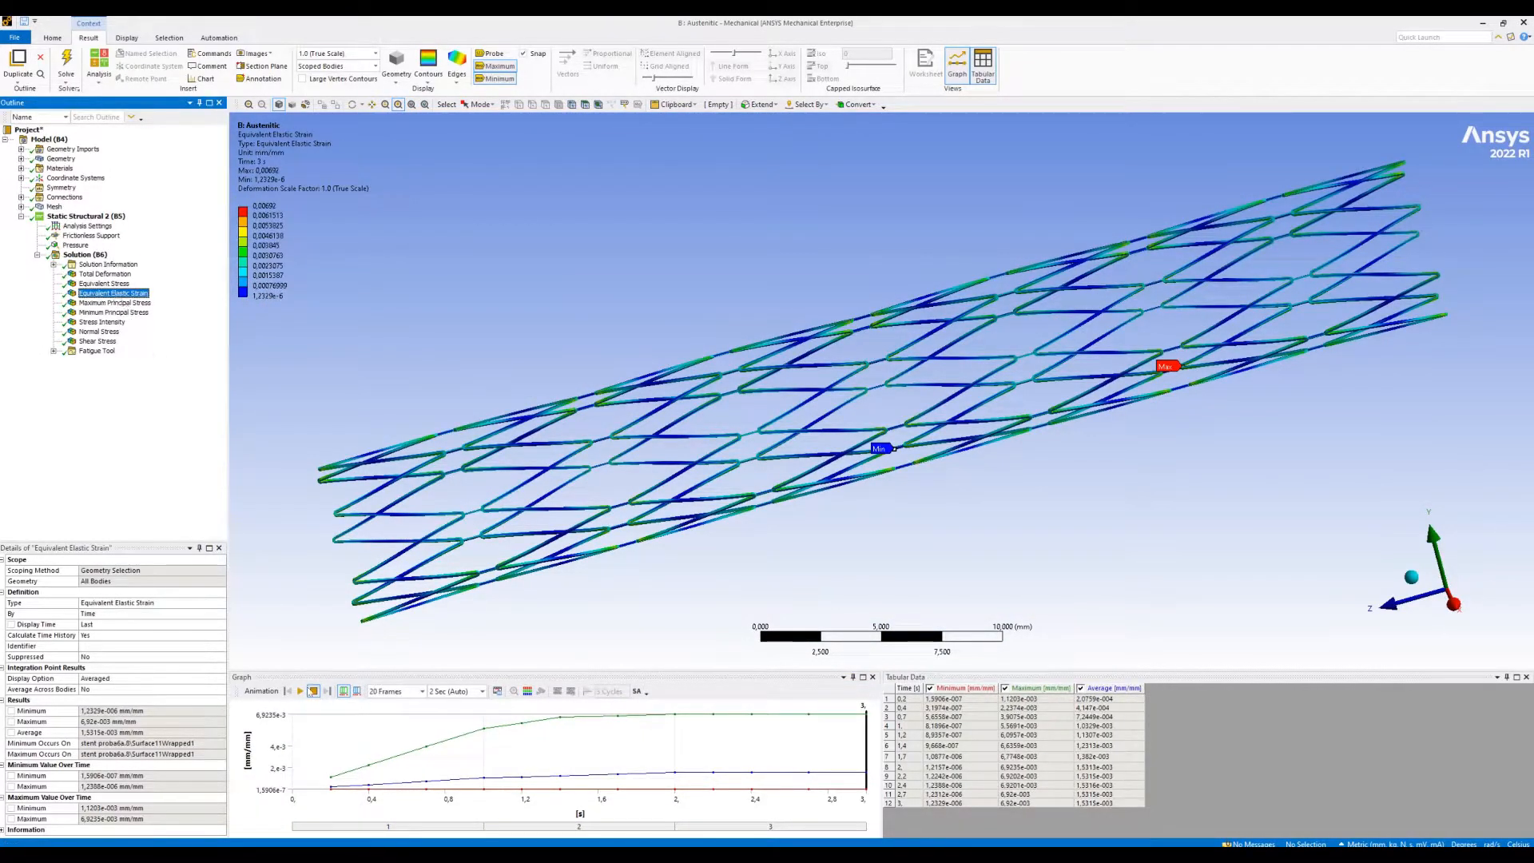
left_click(497, 79)
left_click(501, 67)
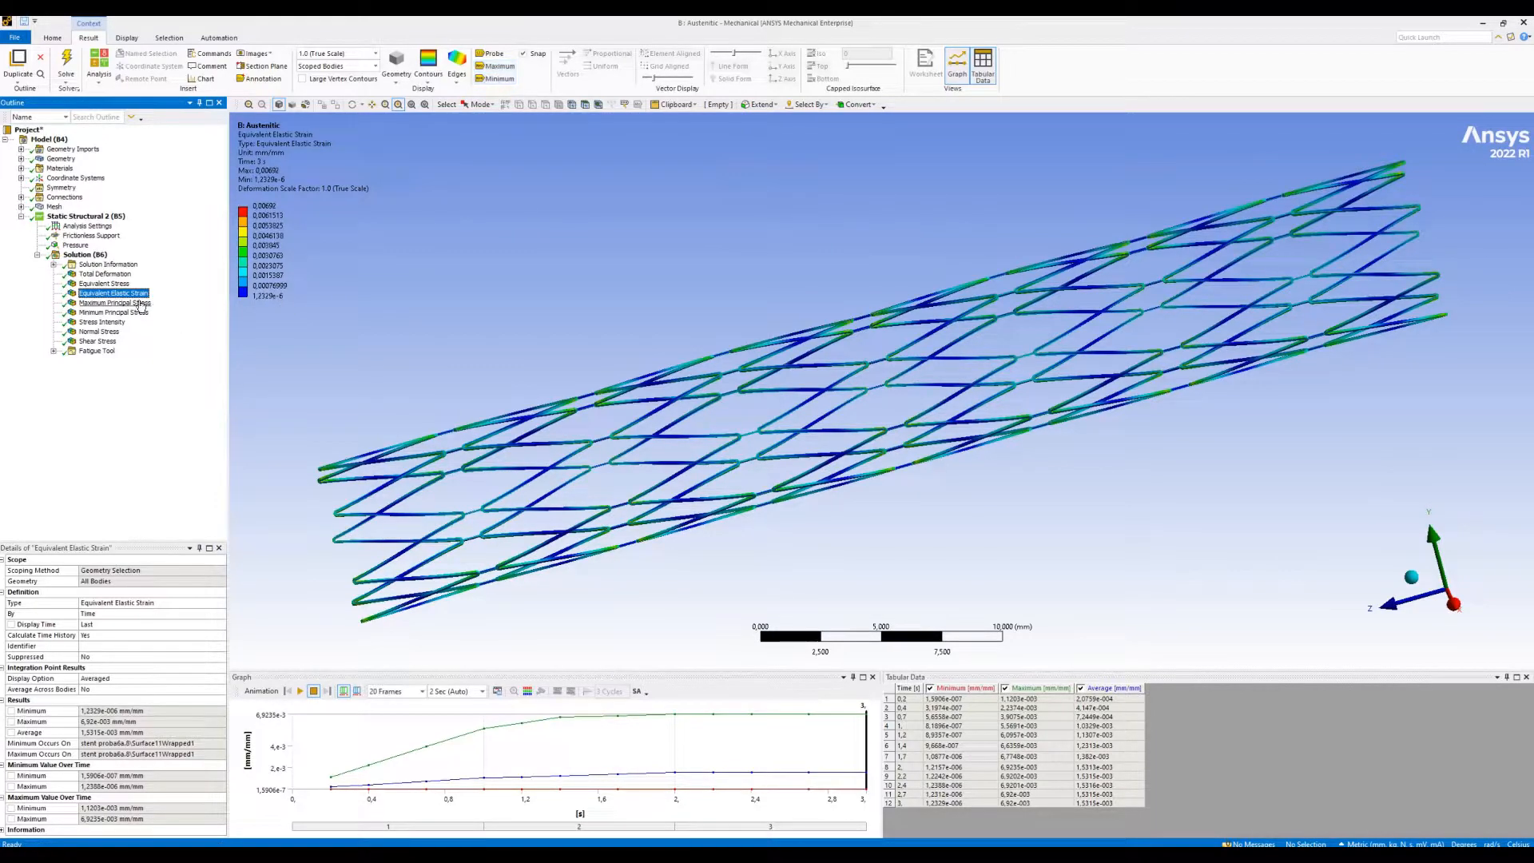
- Review the Maximum Principal Stress and Minimum Principal Stress results, examining the latter closely at the stent's end
left_click(141, 304)
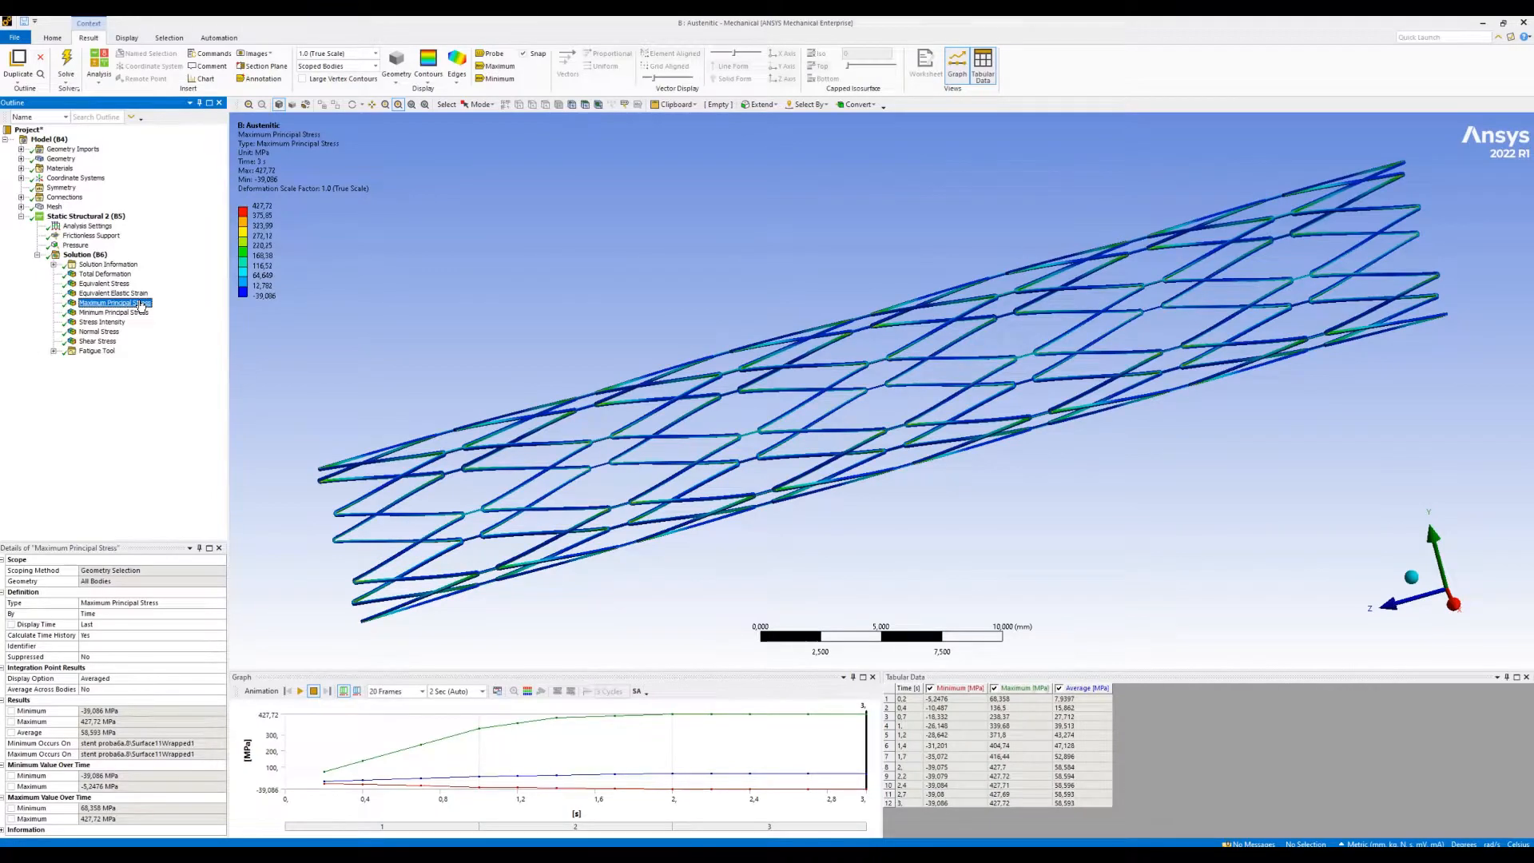
left_click(141, 313)
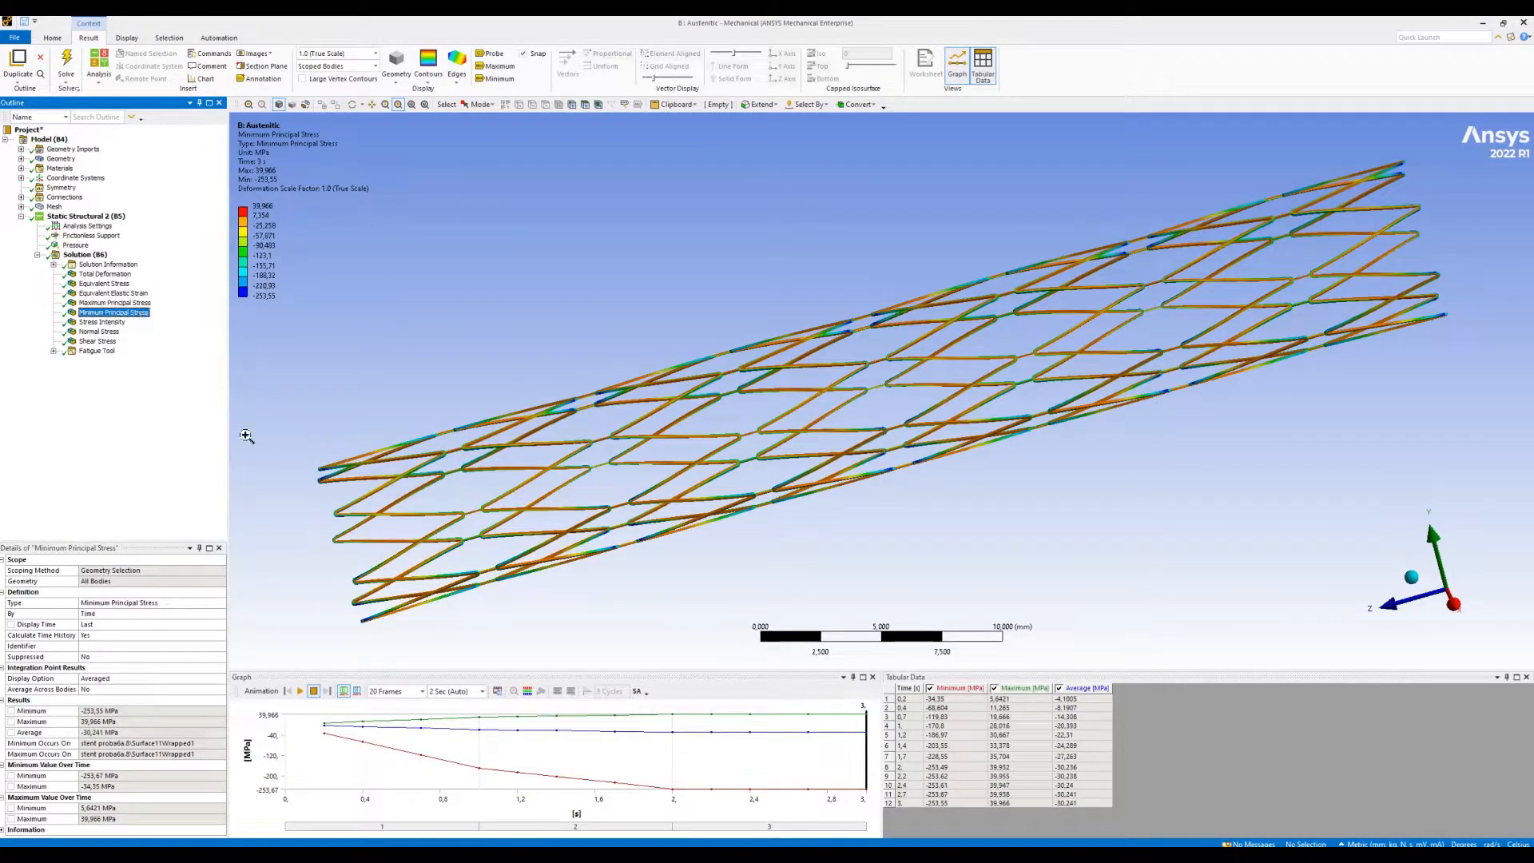
left_click_drag(276, 422, 460, 541)
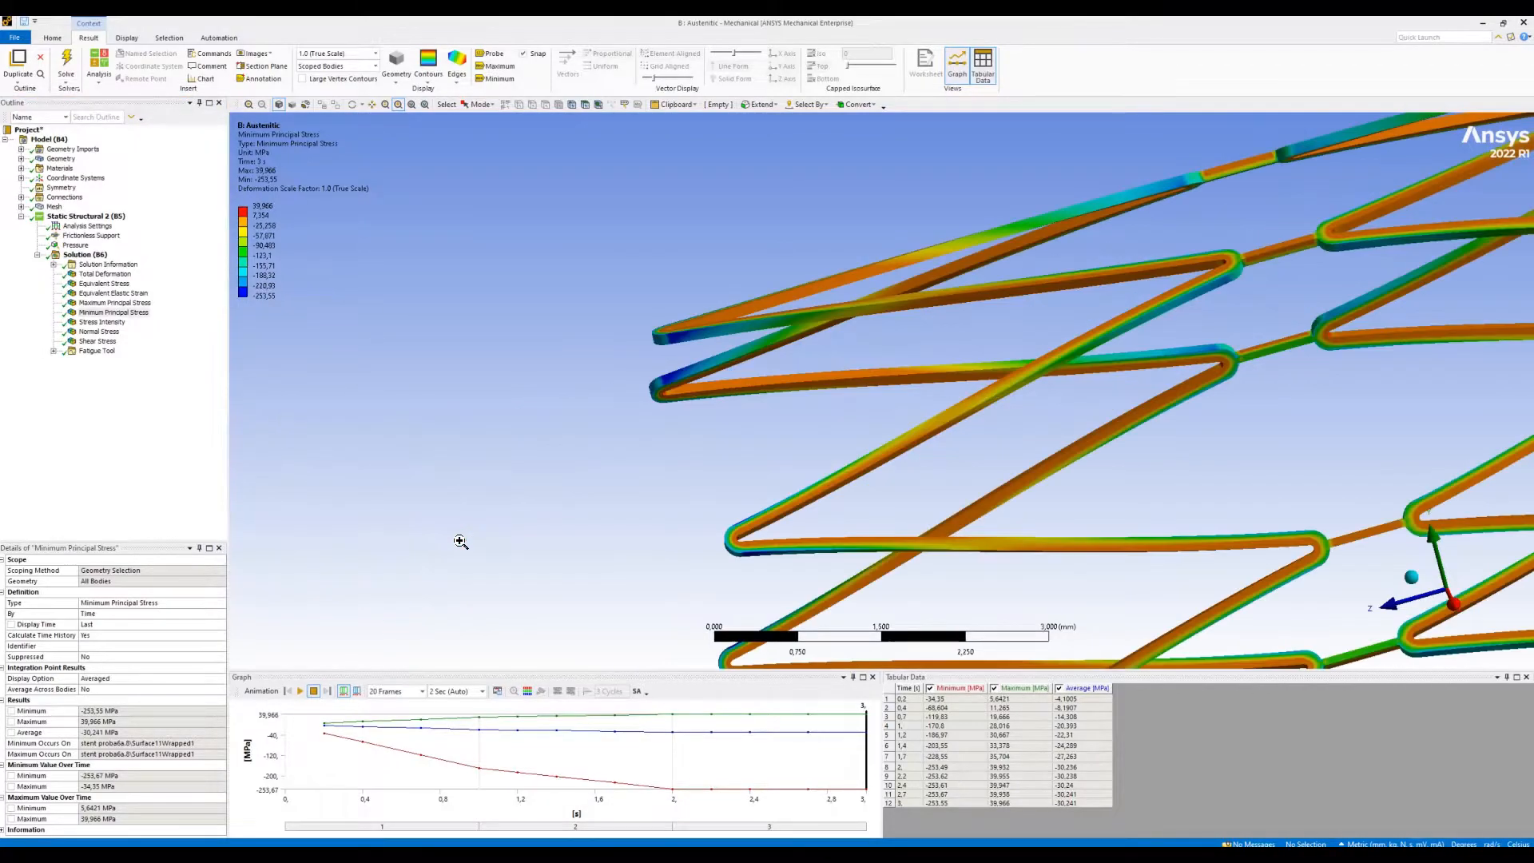
- Review the Stress Intensity, Normal Stress and Shear Stress results on the stent
left_click(119, 324)
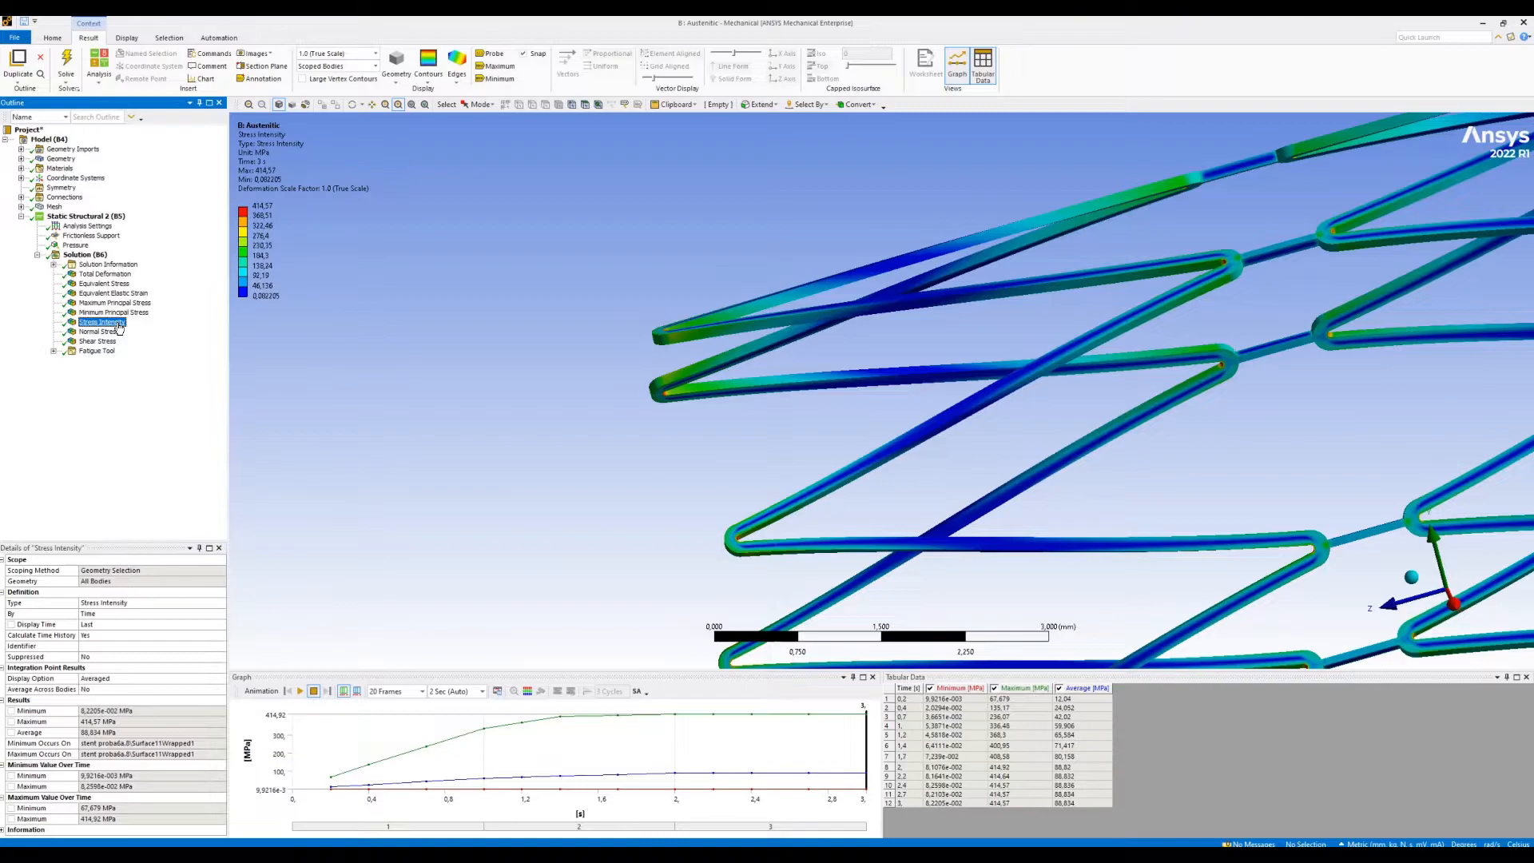
left_click(412, 105)
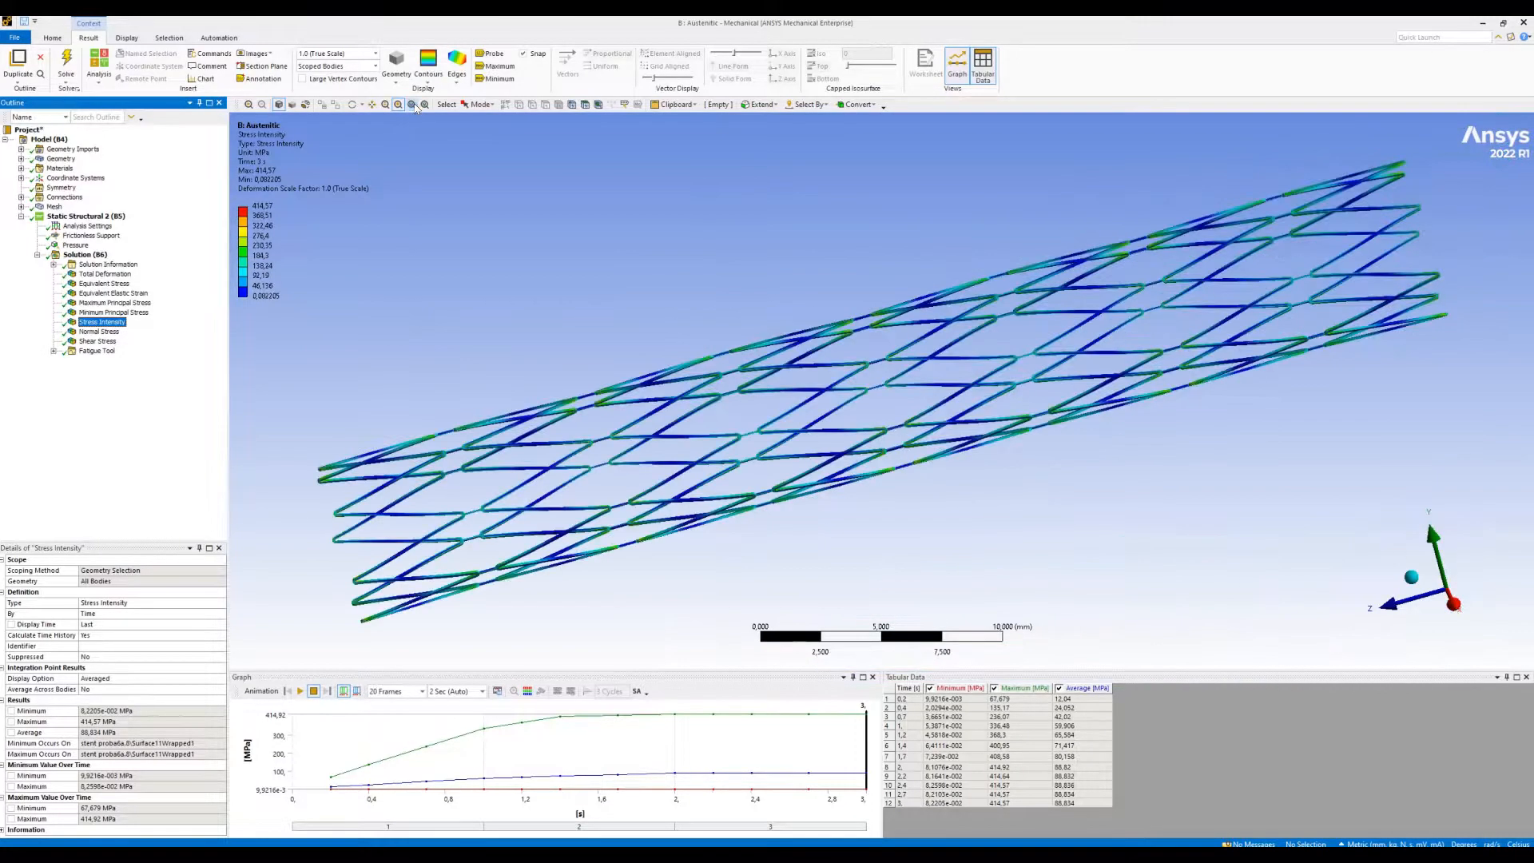
left_click(100, 331)
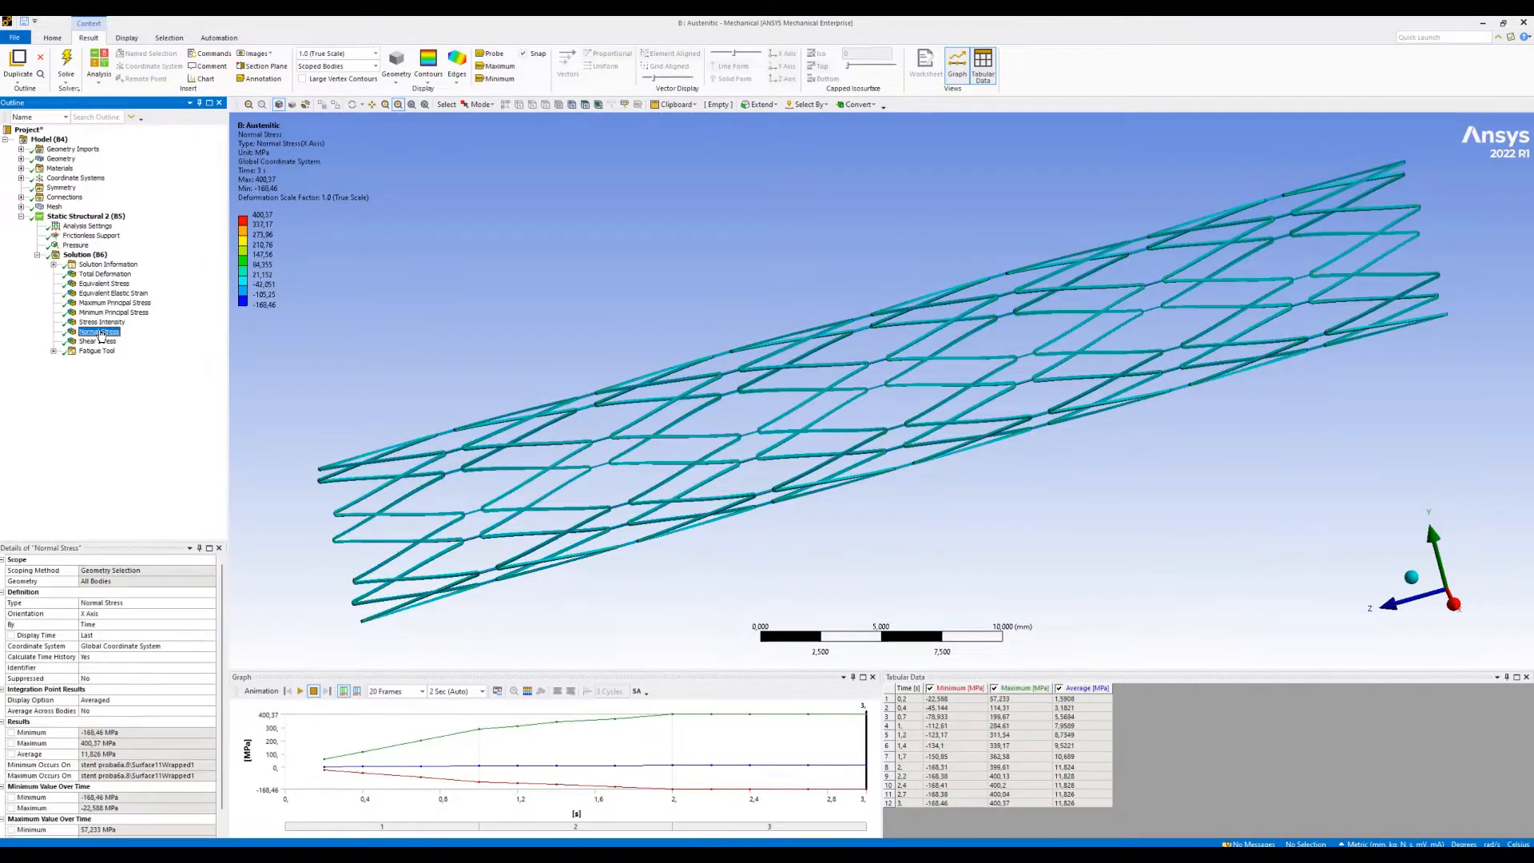
left_click(107, 343)
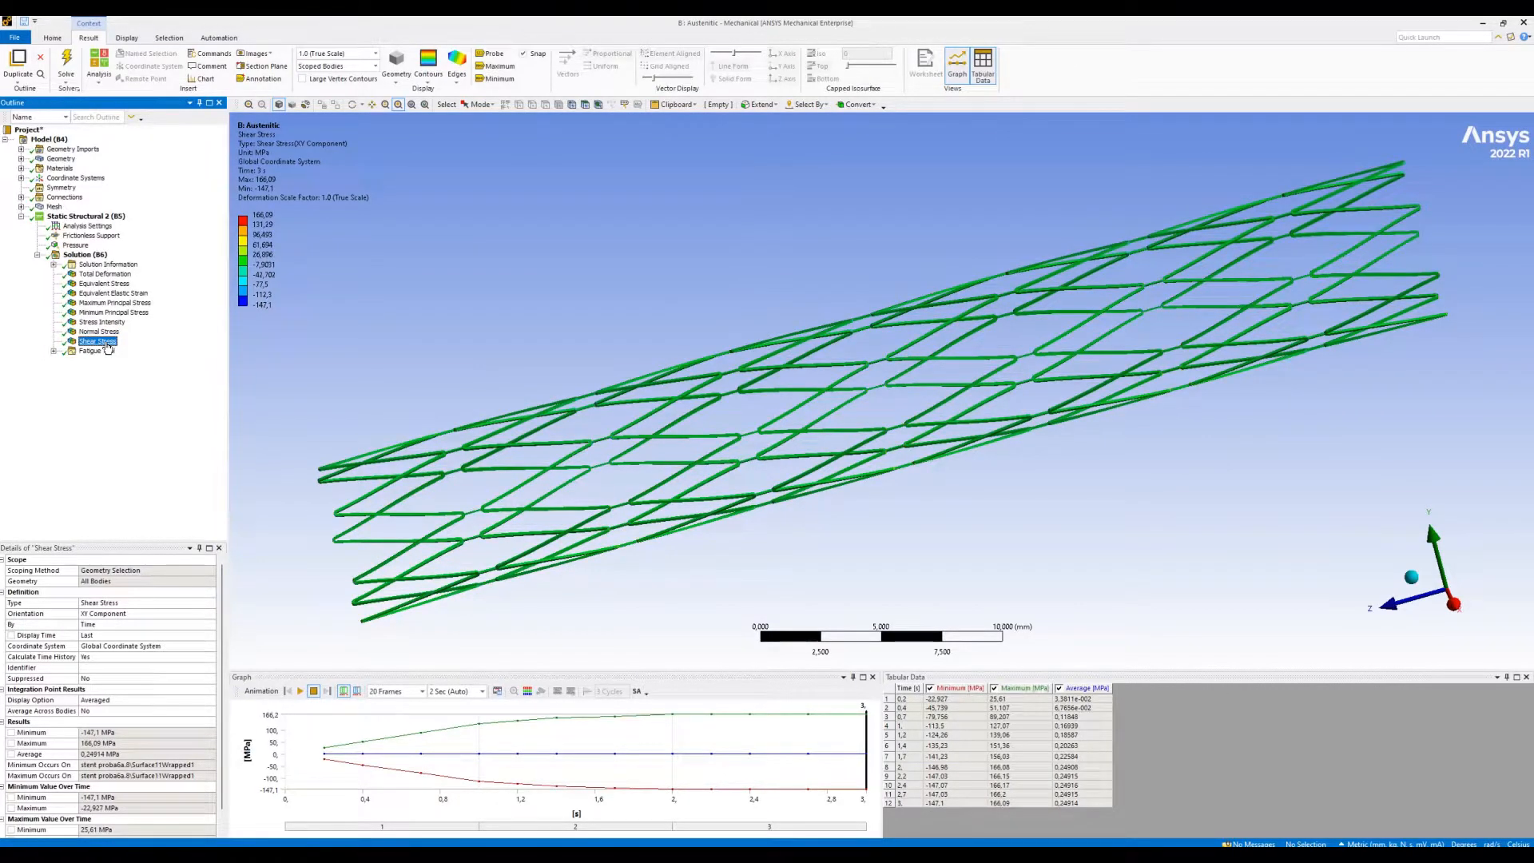
- Display the Life result of the Fatigue Tool on the stent
left_click(54, 351)
left_click(100, 361)
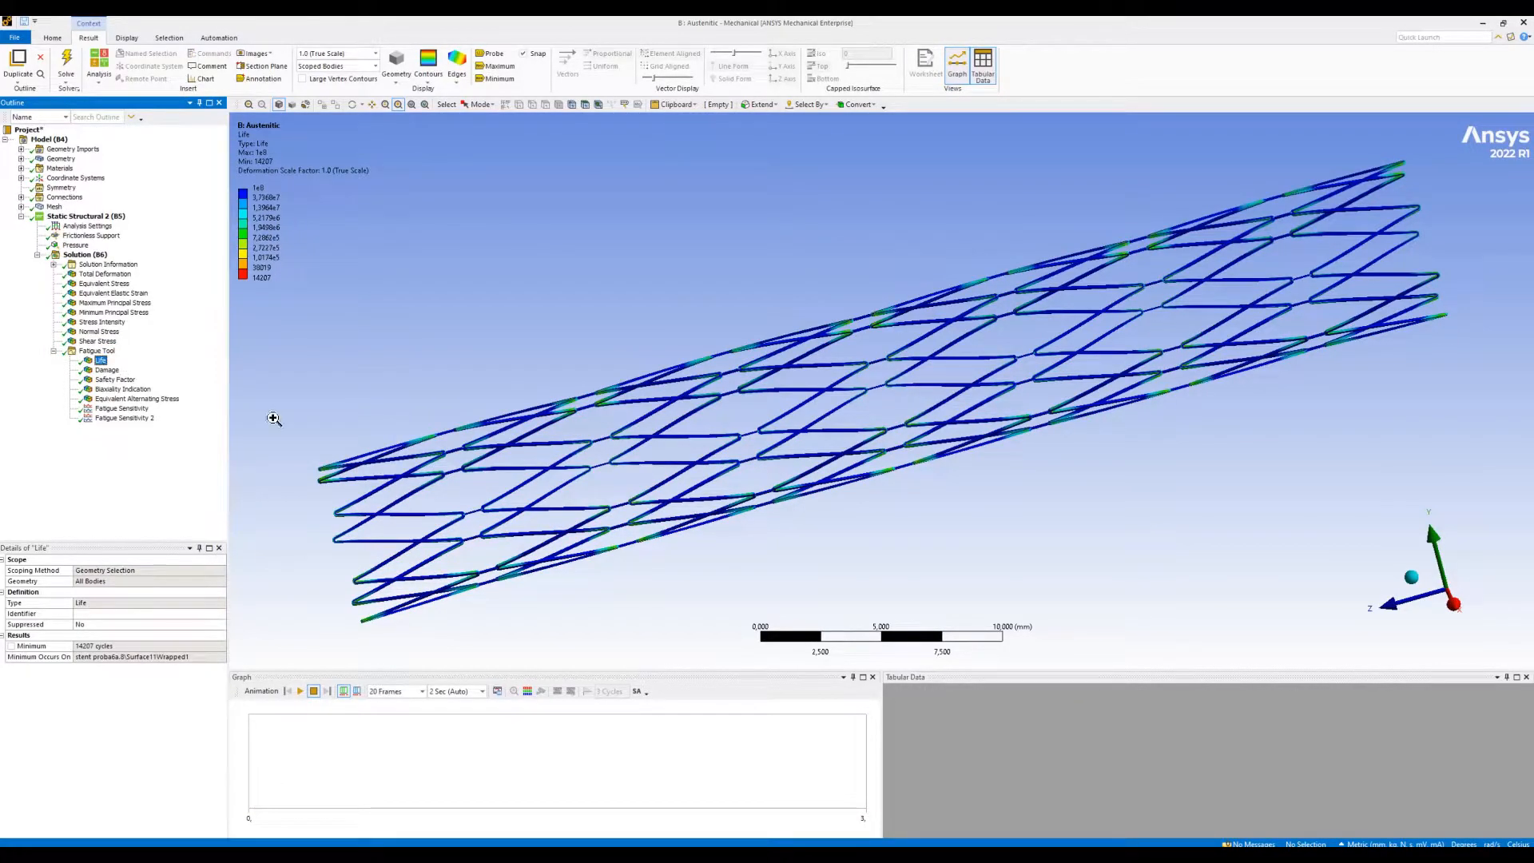
- Examine the Life result closely at the near end of the stent and return to the whole model
left_click_drag(282, 415, 750, 617)
scroll(648, 384, "down", 3)
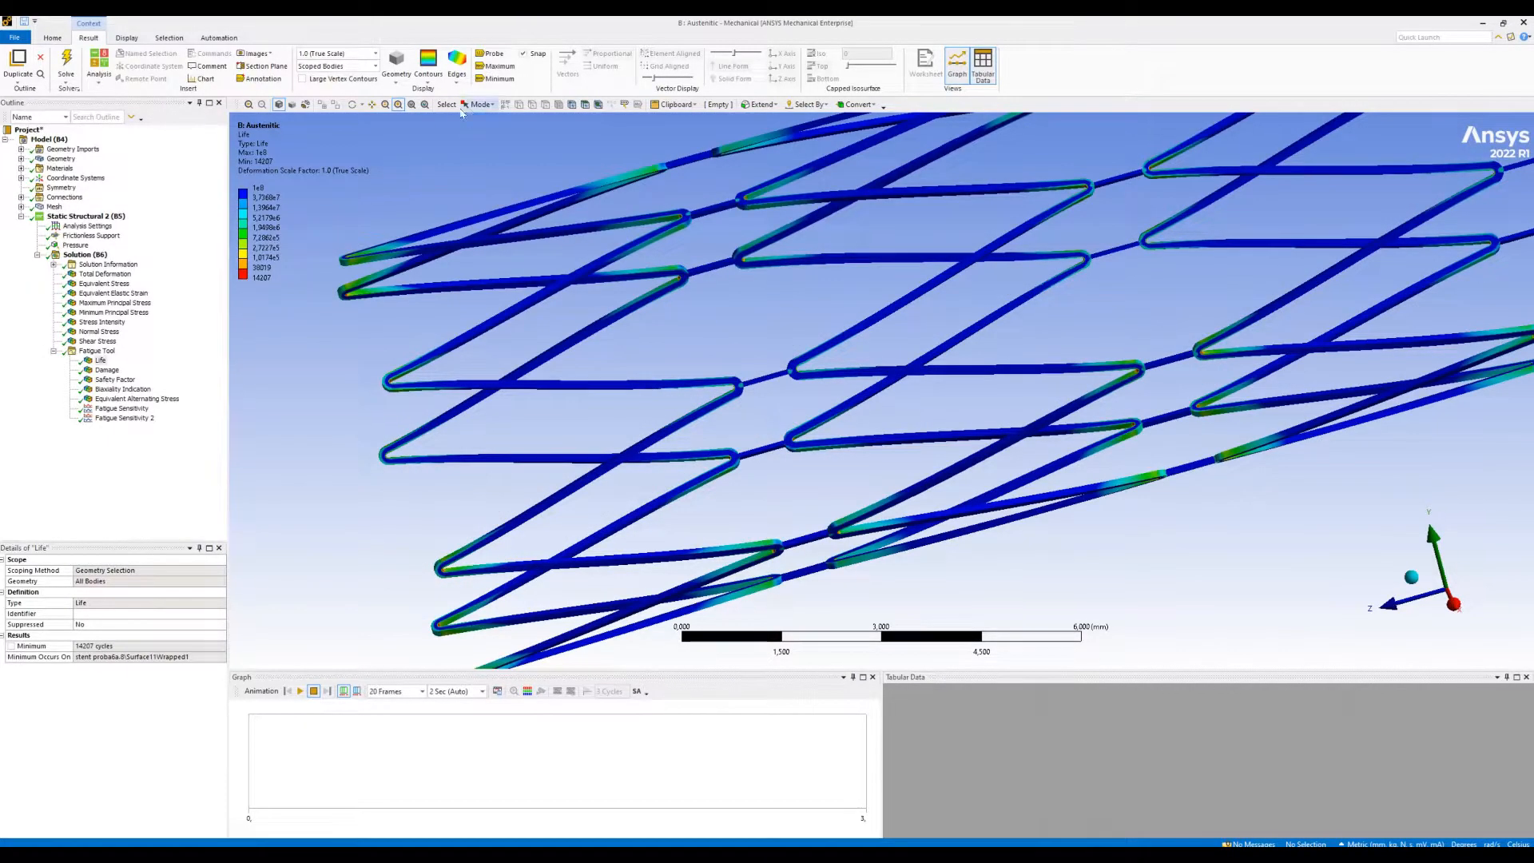
left_click(412, 105)
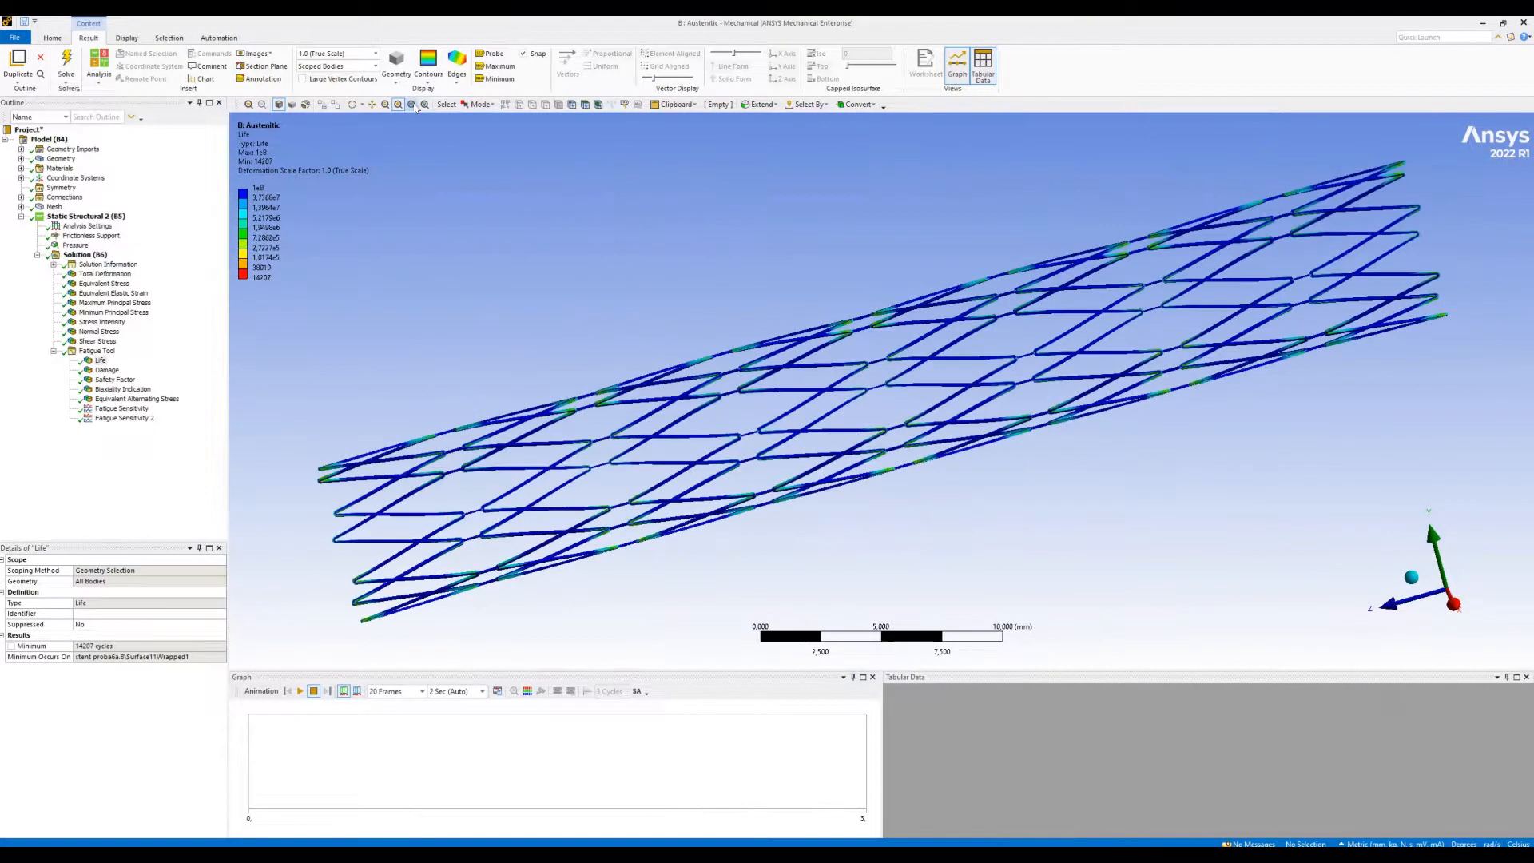
- Display the Damage result with maximum and minimum labels and examine the struts around the maximum closely
left_click(107, 370)
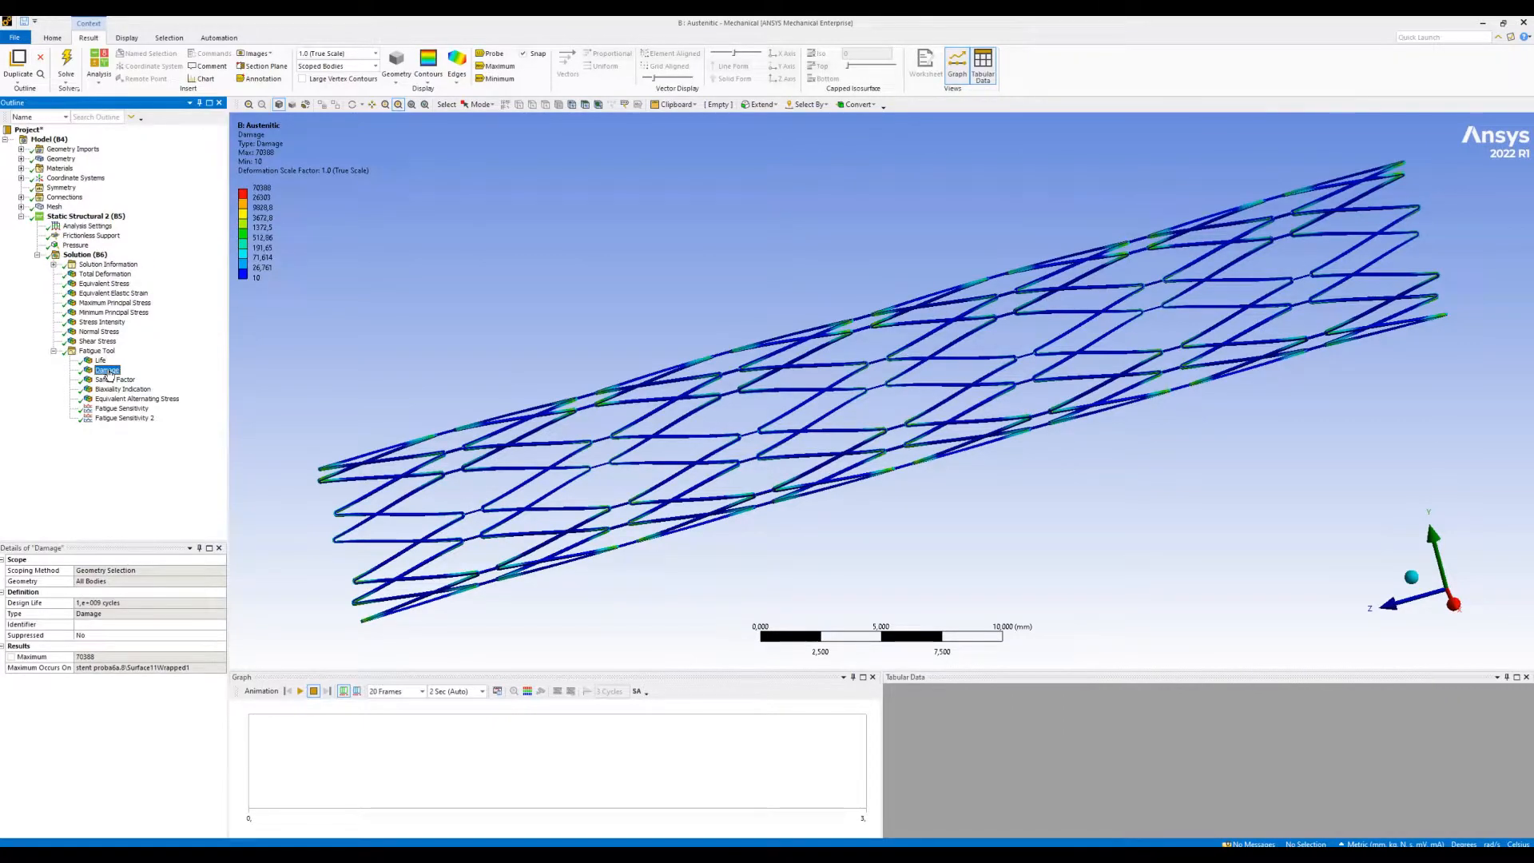
left_click_drag(278, 360, 572, 554)
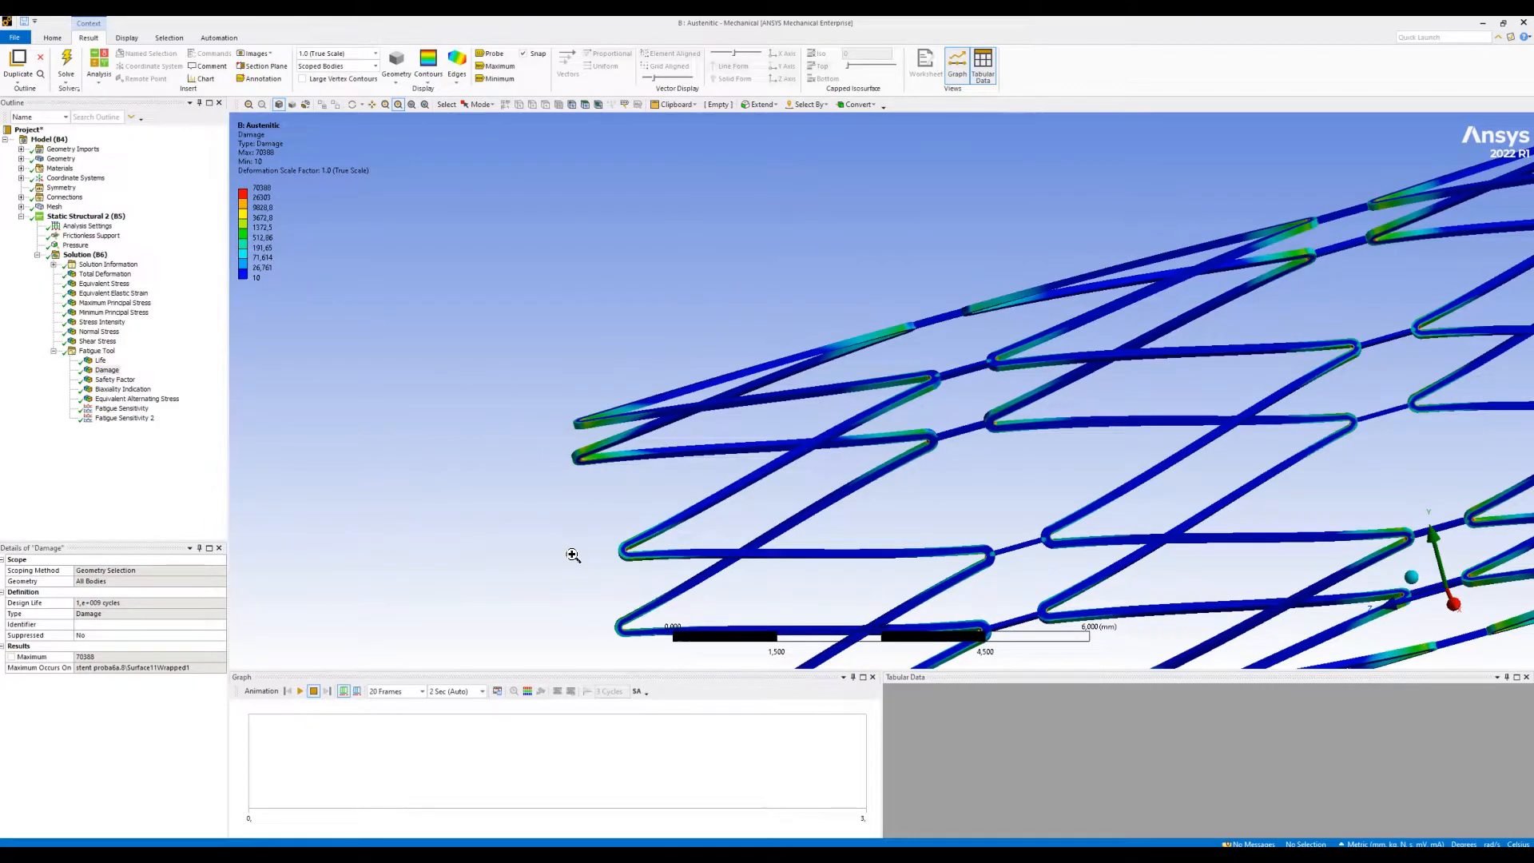
left_click(499, 68)
left_click(412, 105)
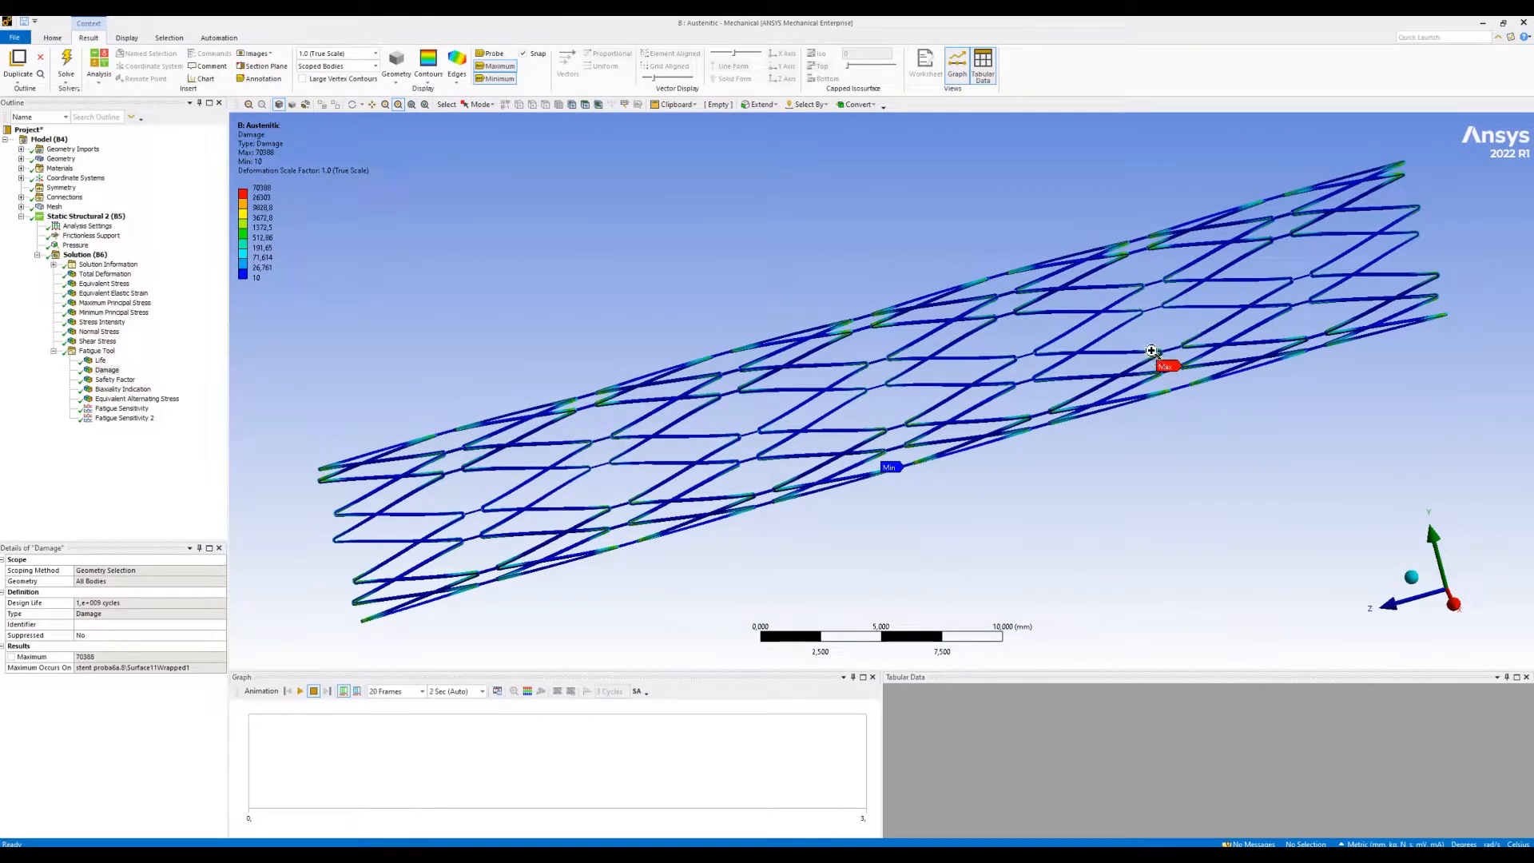
left_click_drag(1150, 342, 1214, 392)
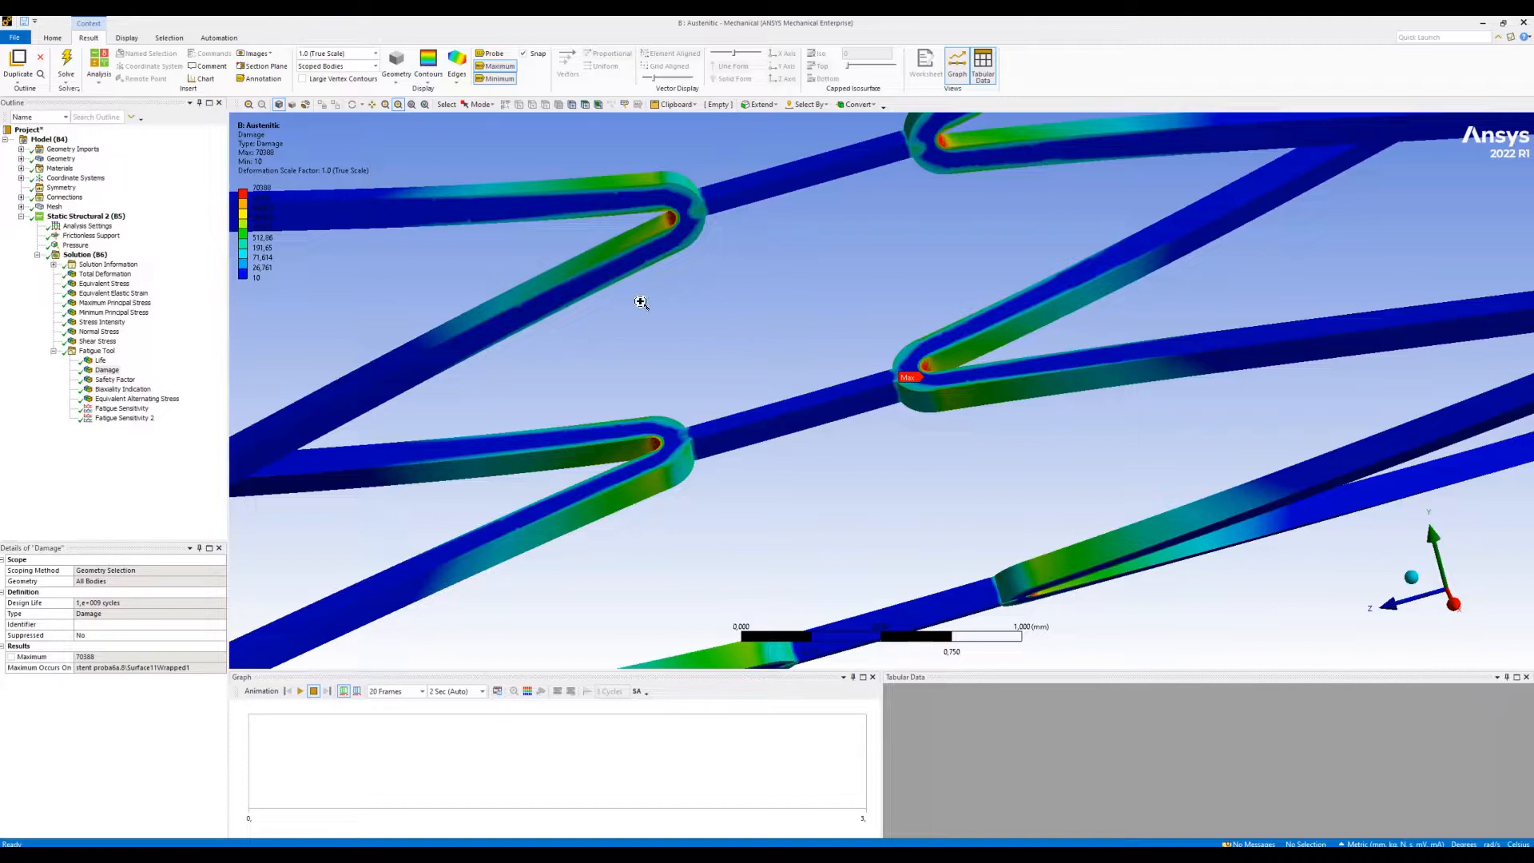
left_click(411, 106)
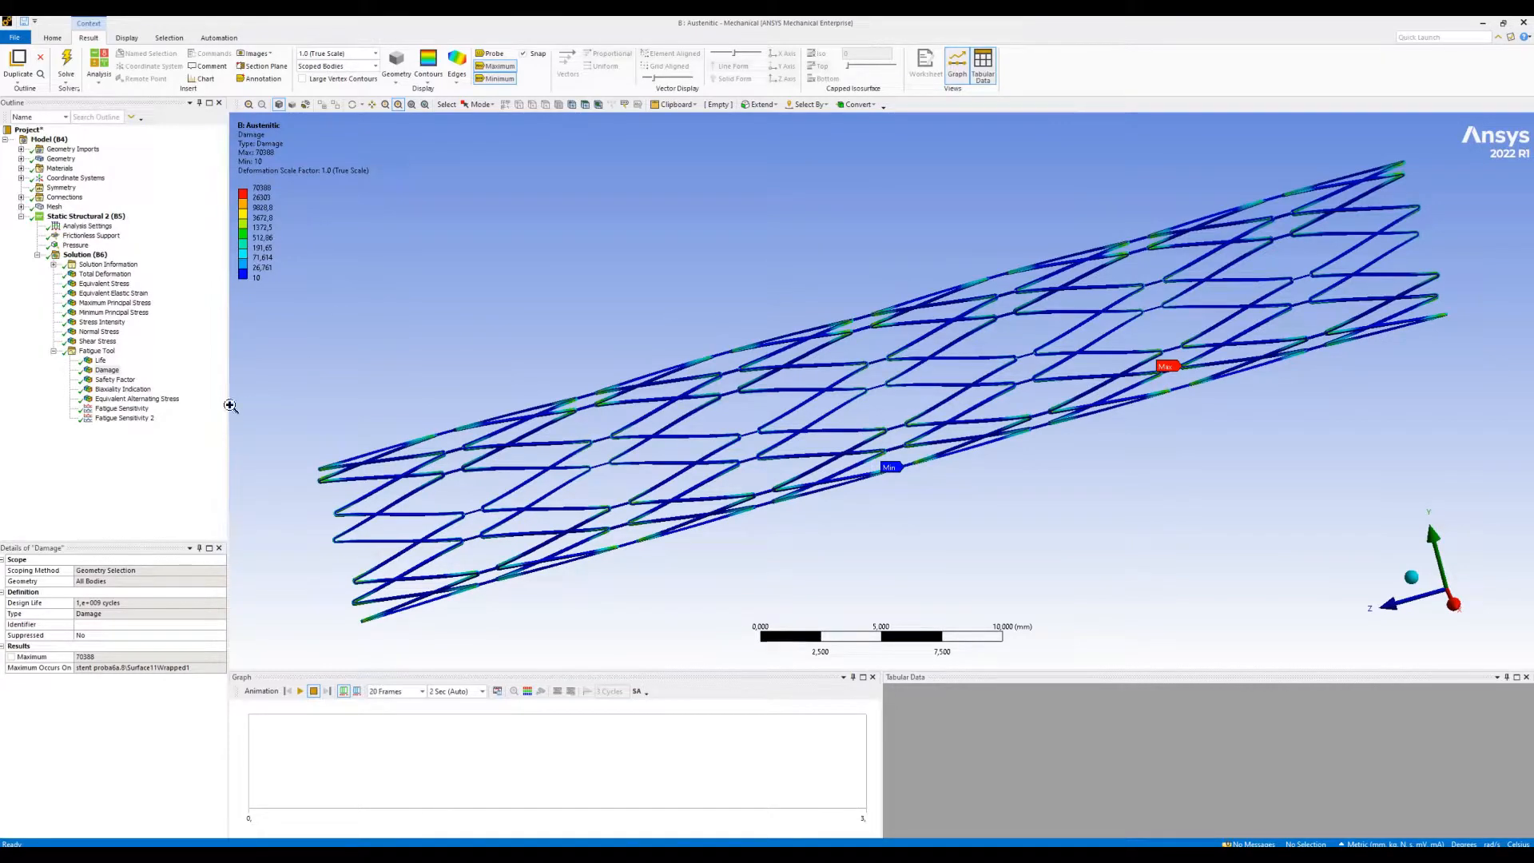
- Display the Safety Factor result and inspect the strut junction at the minimum label up close
left_click(126, 382)
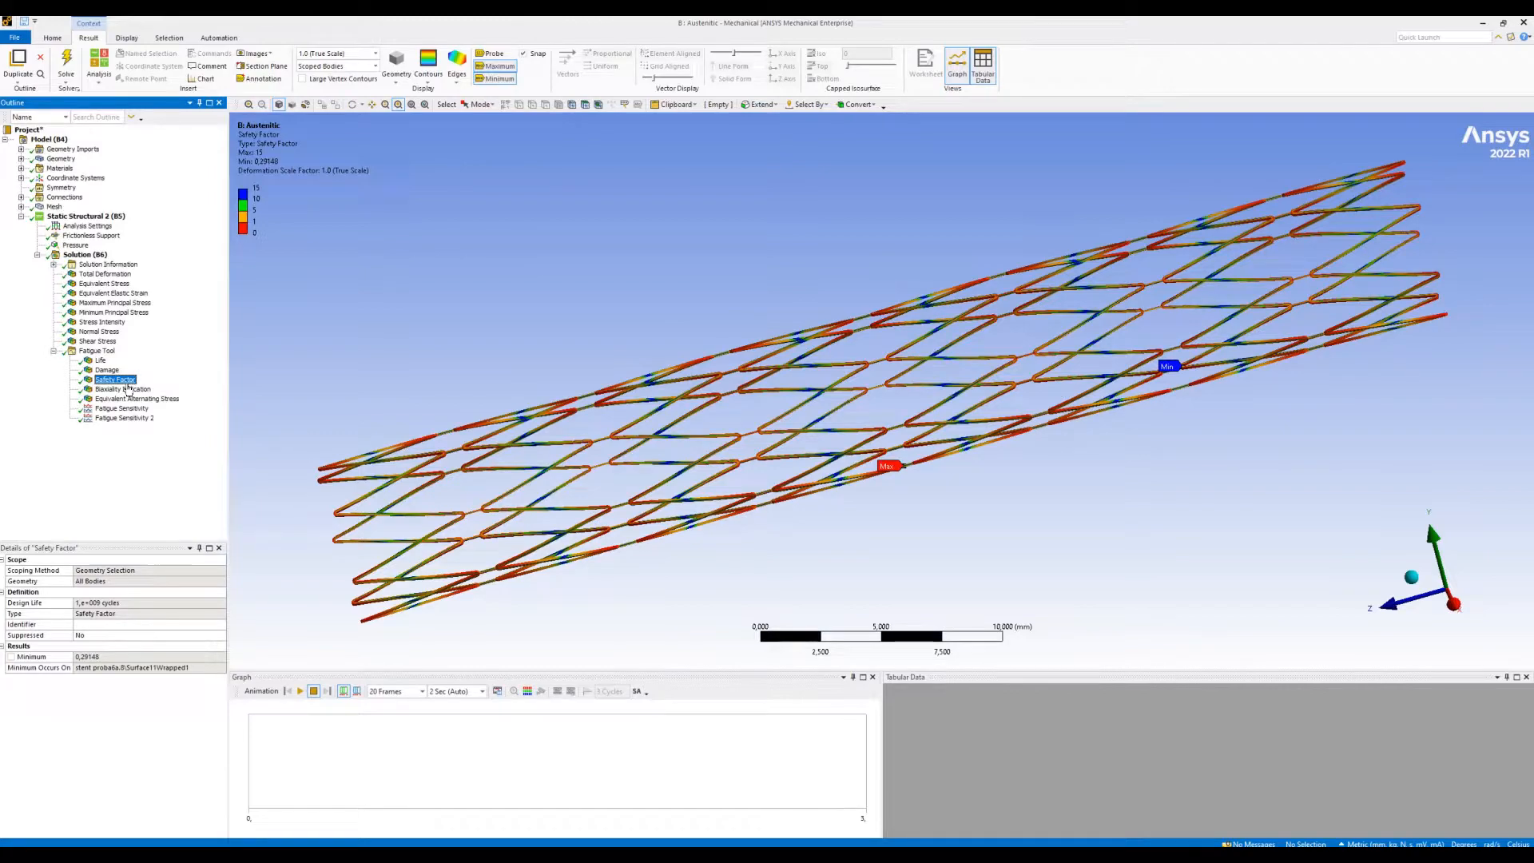
left_click_drag(816, 277, 1197, 506)
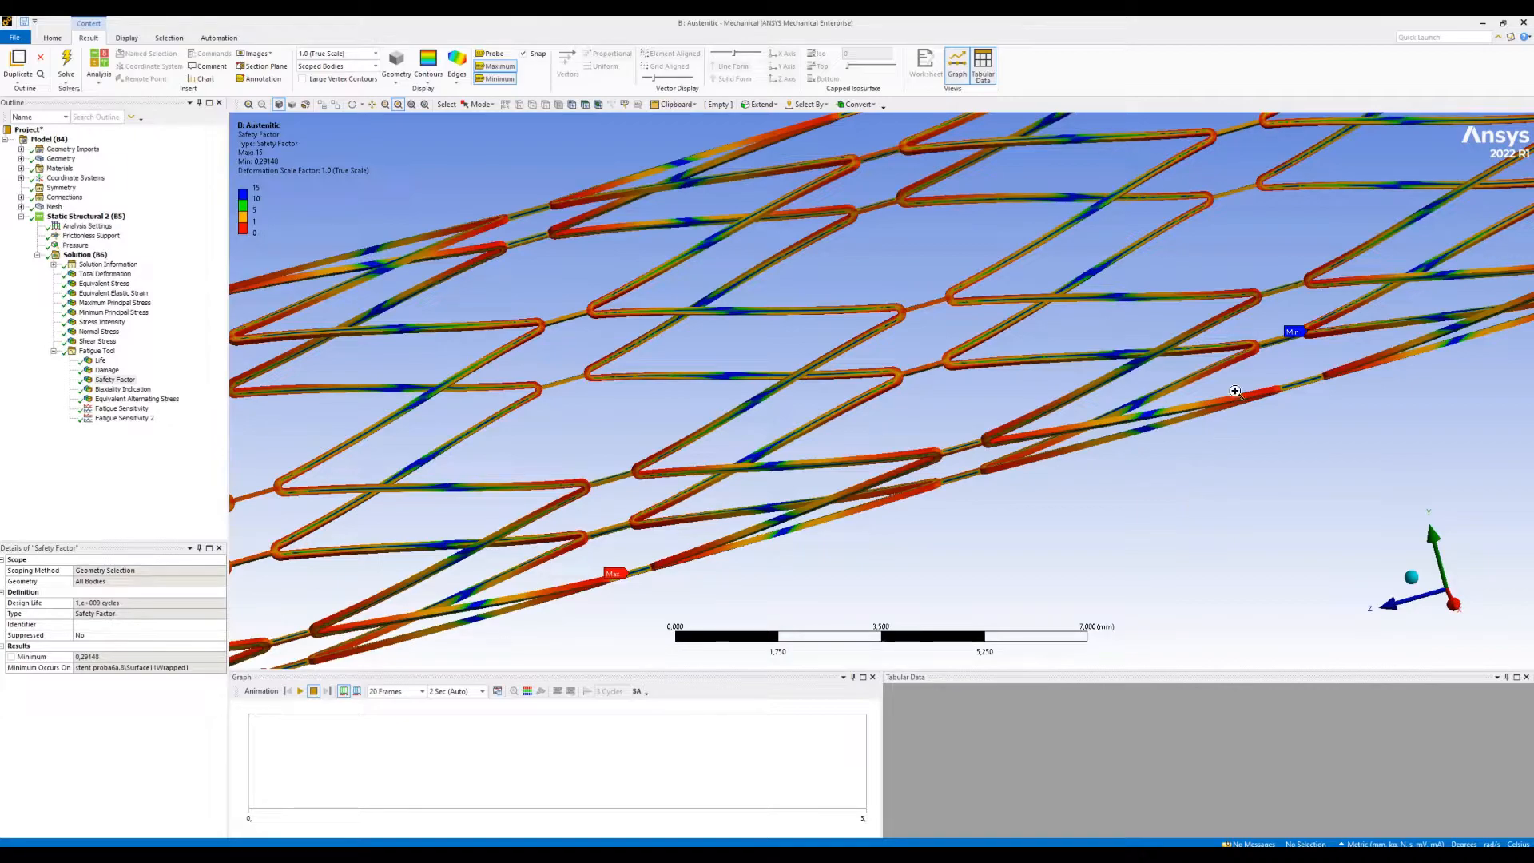
left_click_drag(1281, 298, 1363, 369)
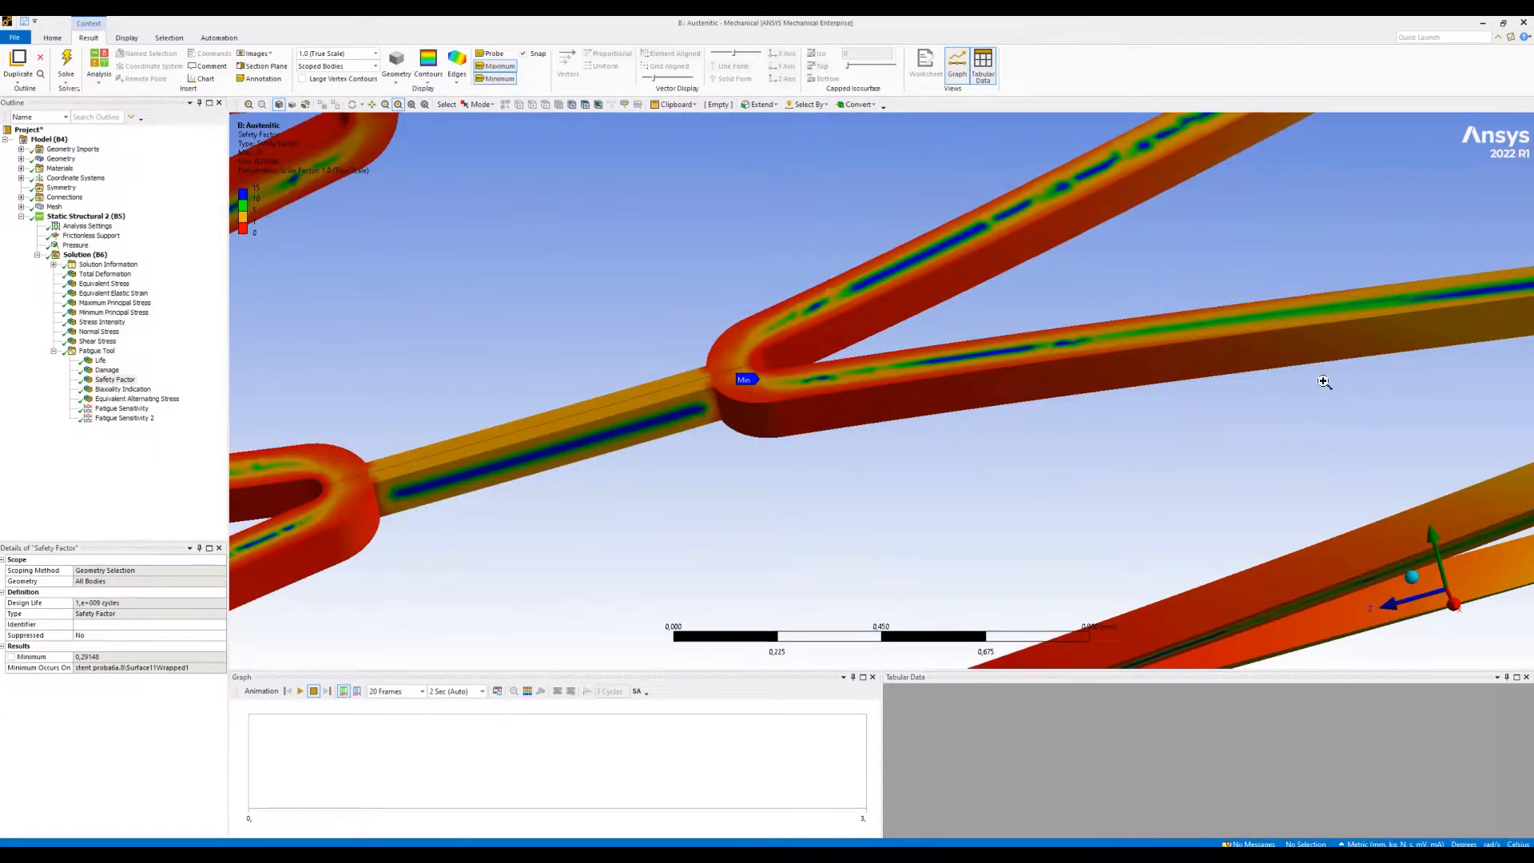
left_click(410, 105)
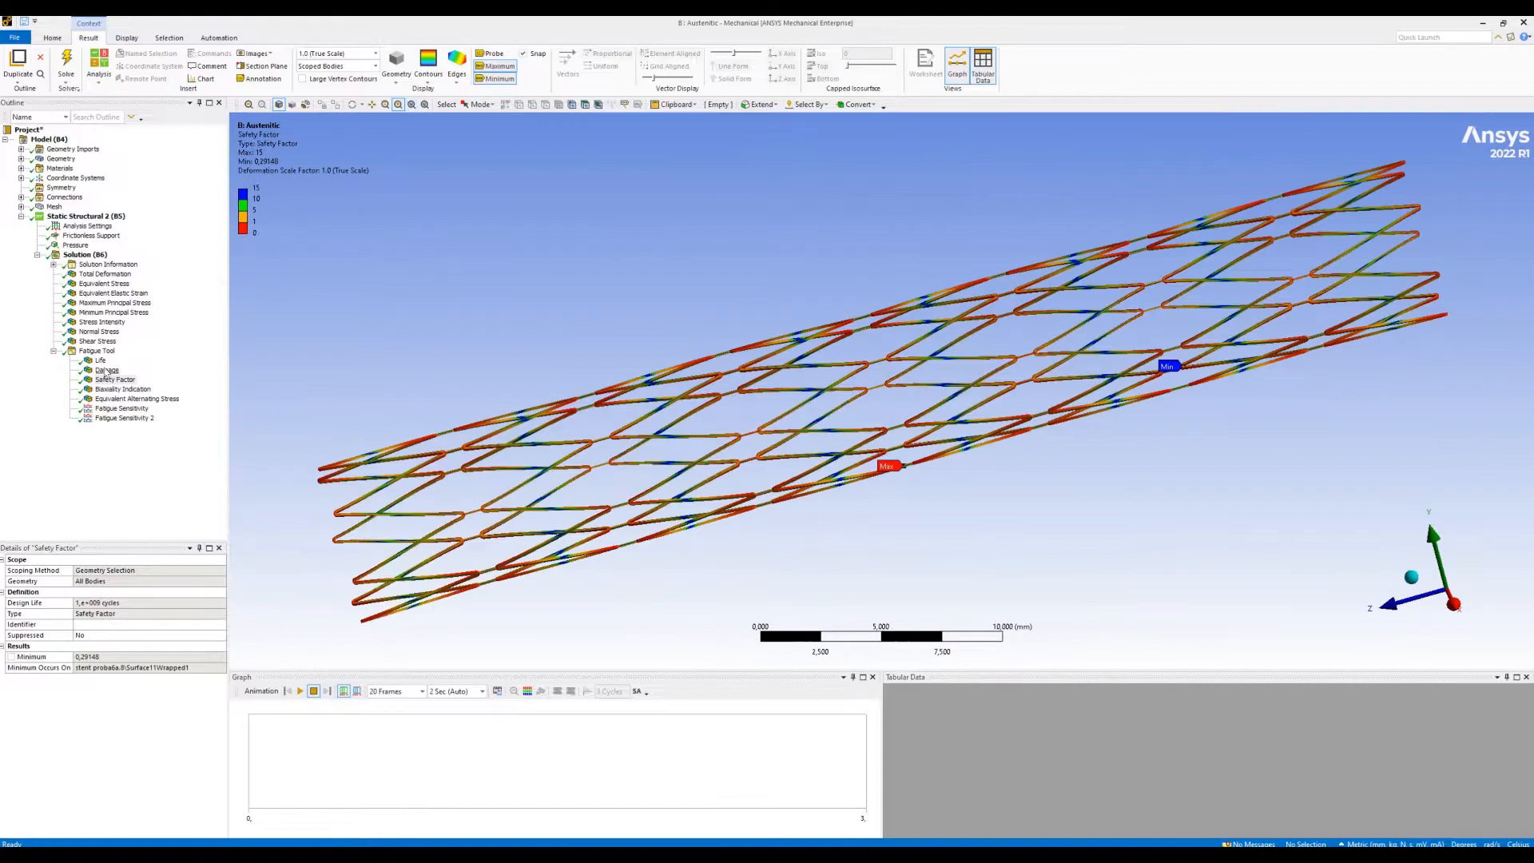
- Review the Biaxiality Indication result without maximum and minimum labels, followed by the Equivalent Alternating Stress result
left_click(120, 390)
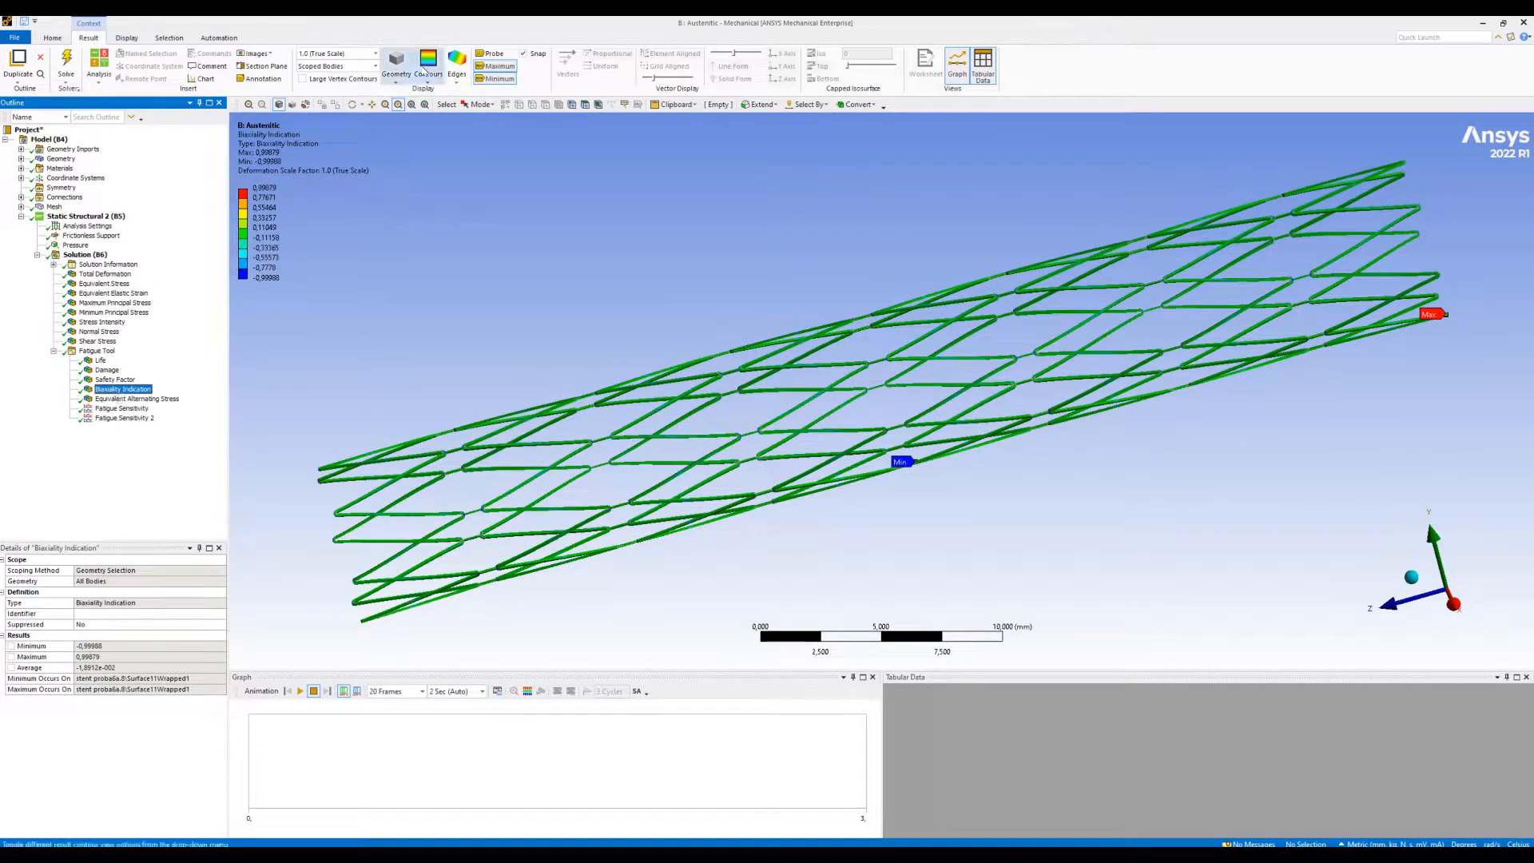
left_click(496, 66)
left_click(496, 78)
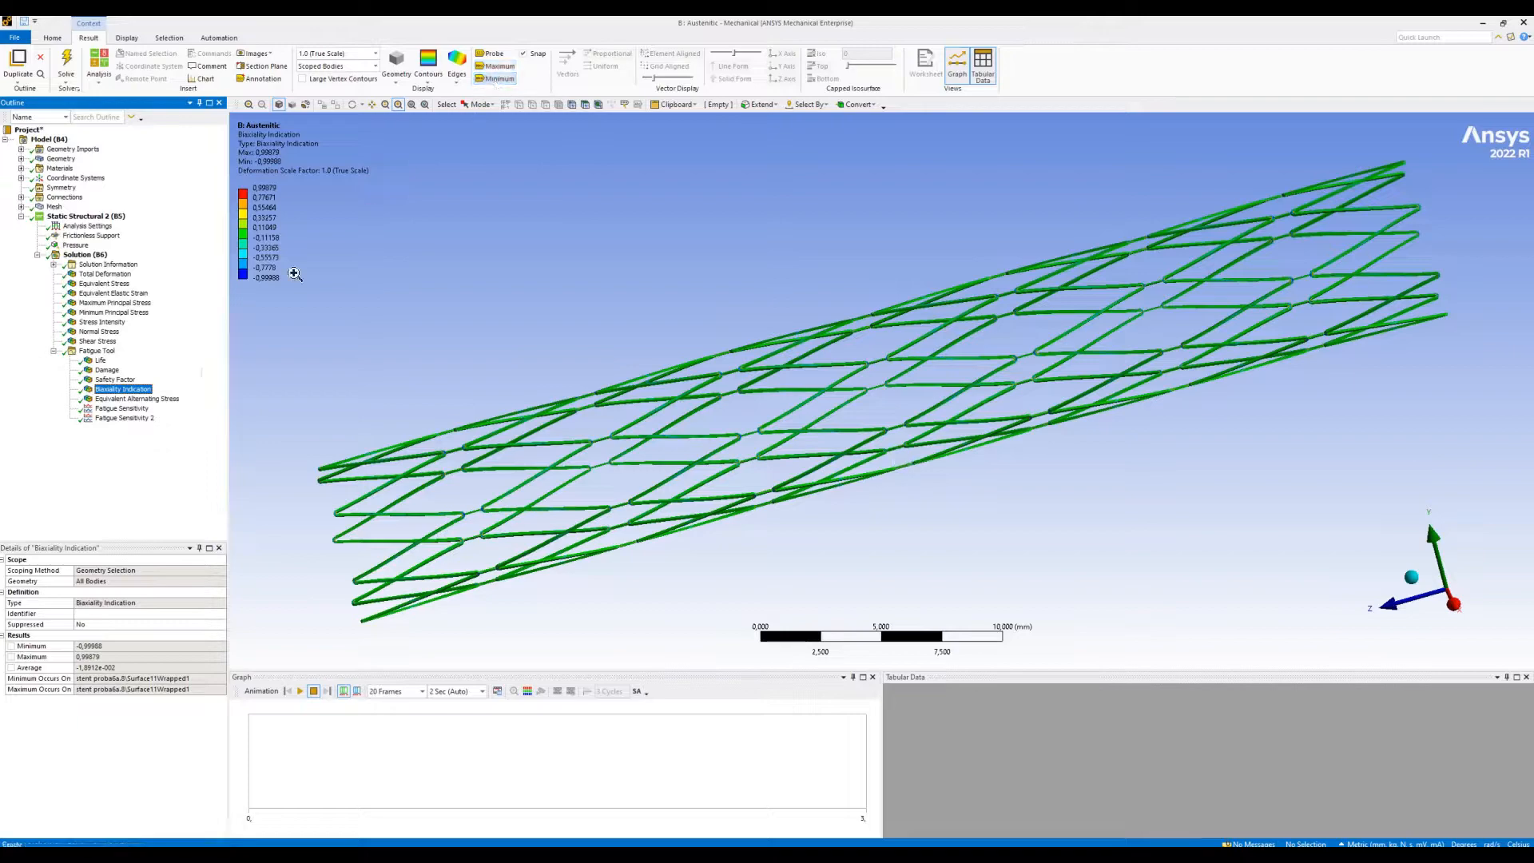
left_click(159, 399)
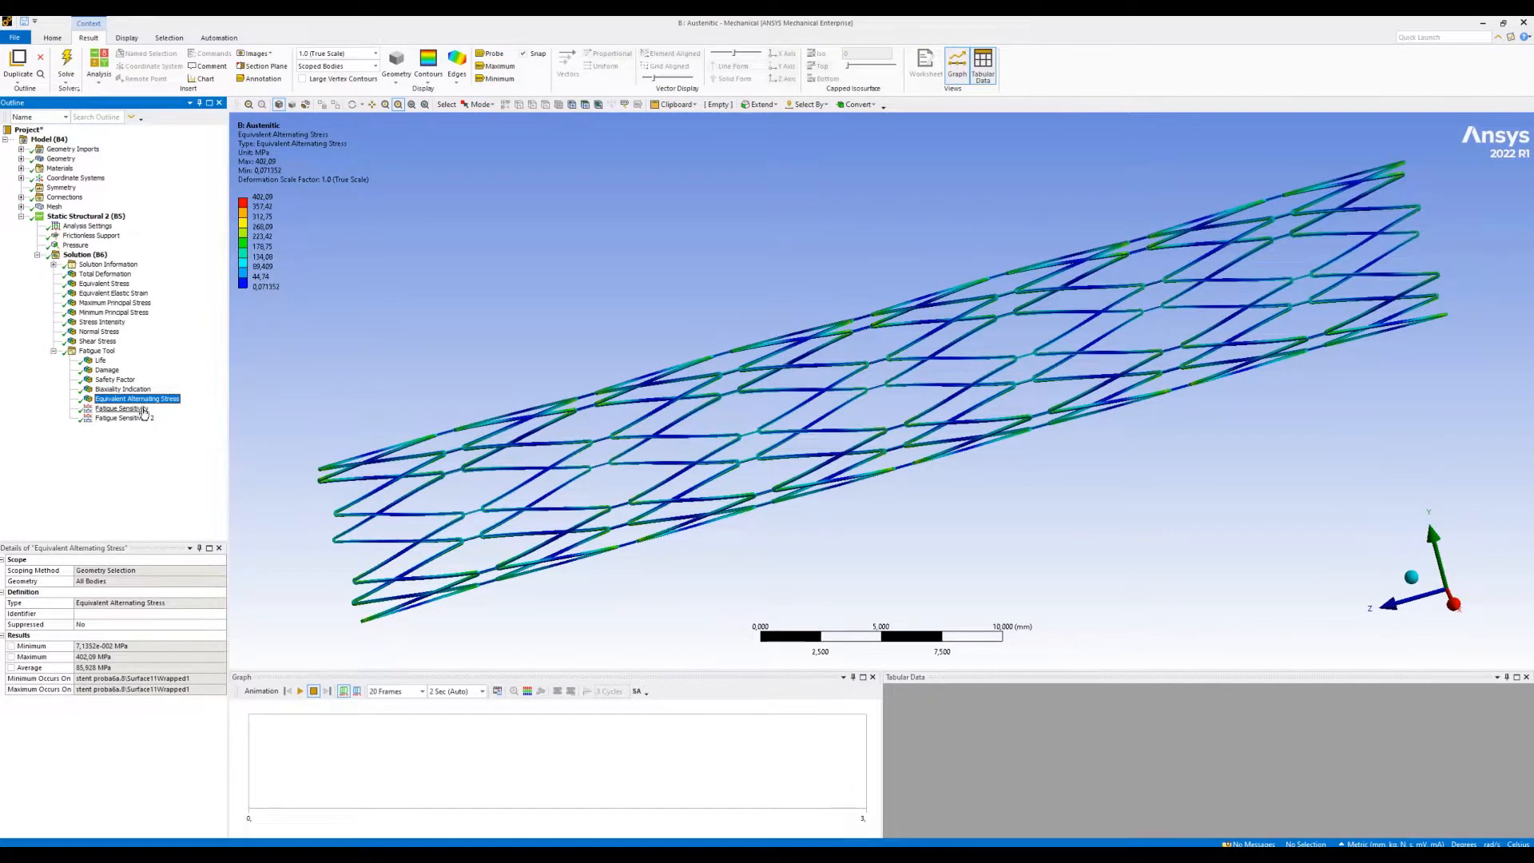
- Examine the Fatigue Sensitivity chart of damage over the full loading history
left_click(136, 408)
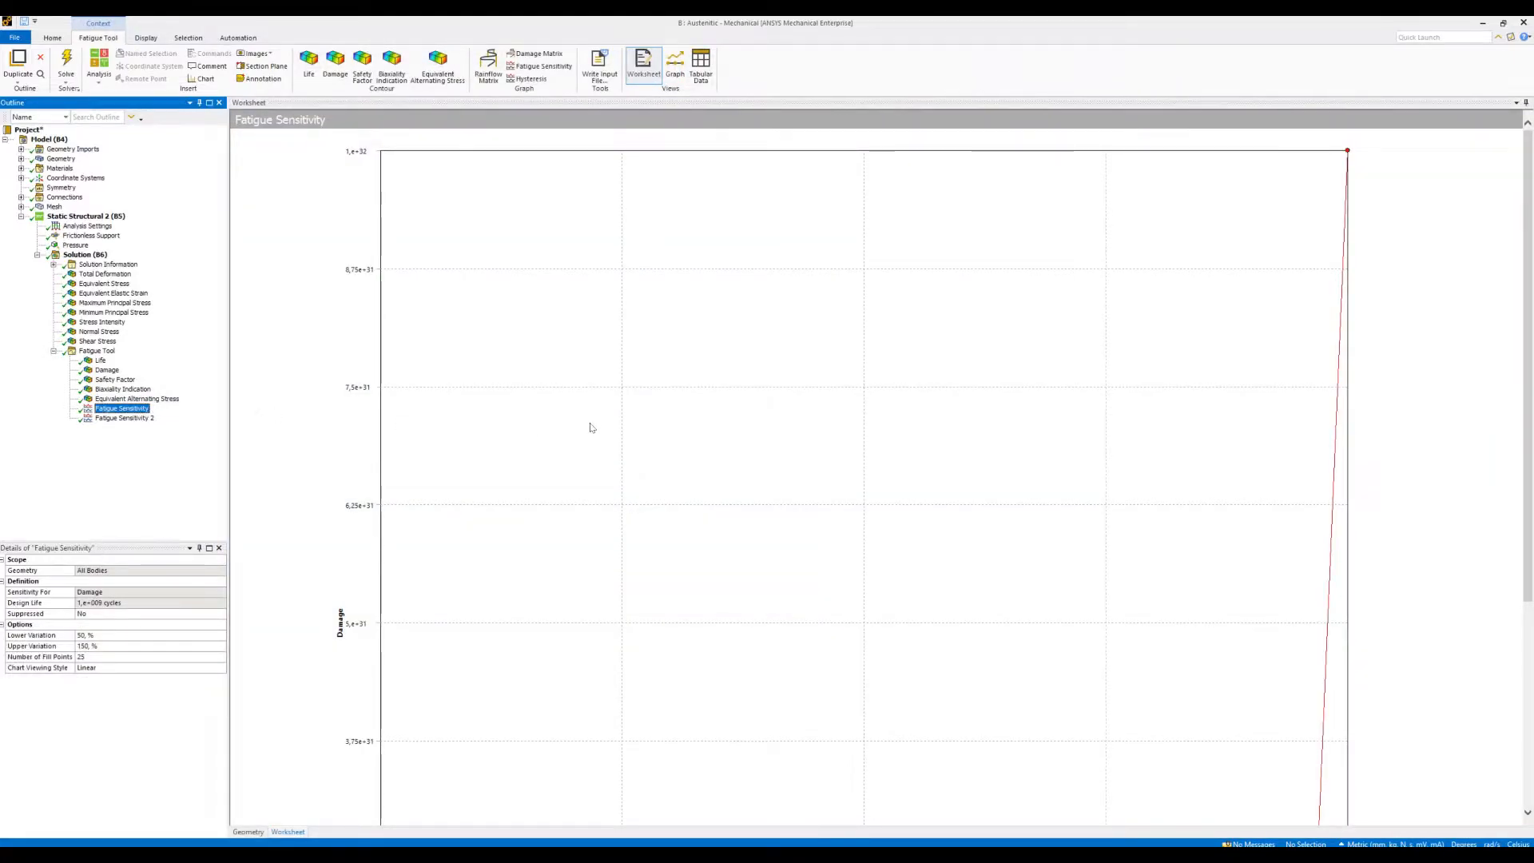
left_click_drag(1523, 327, 1522, 539)
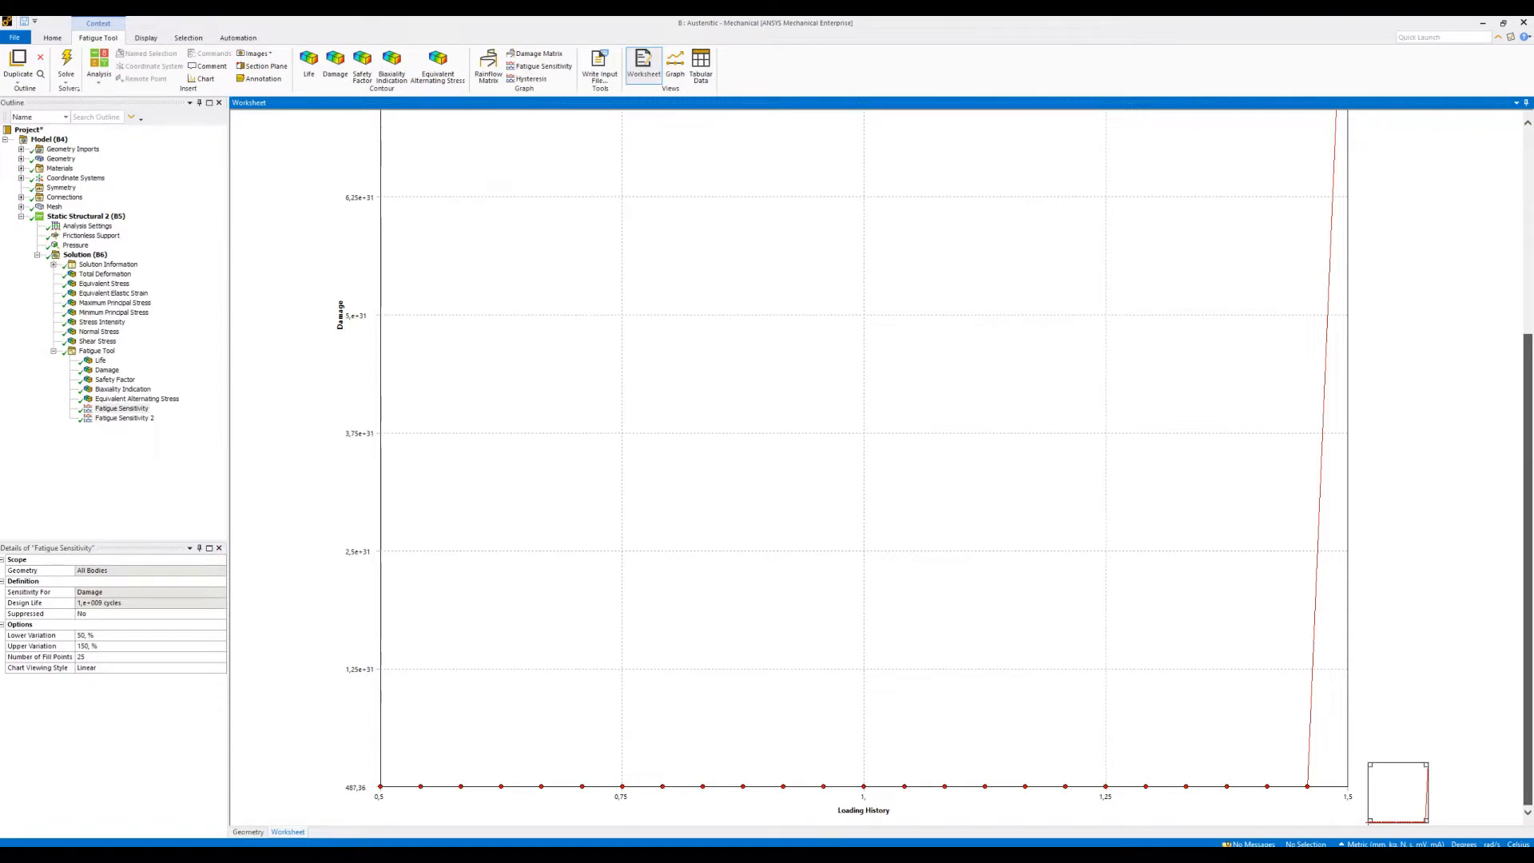
left_click_drag(1528, 568, 1528, 362)
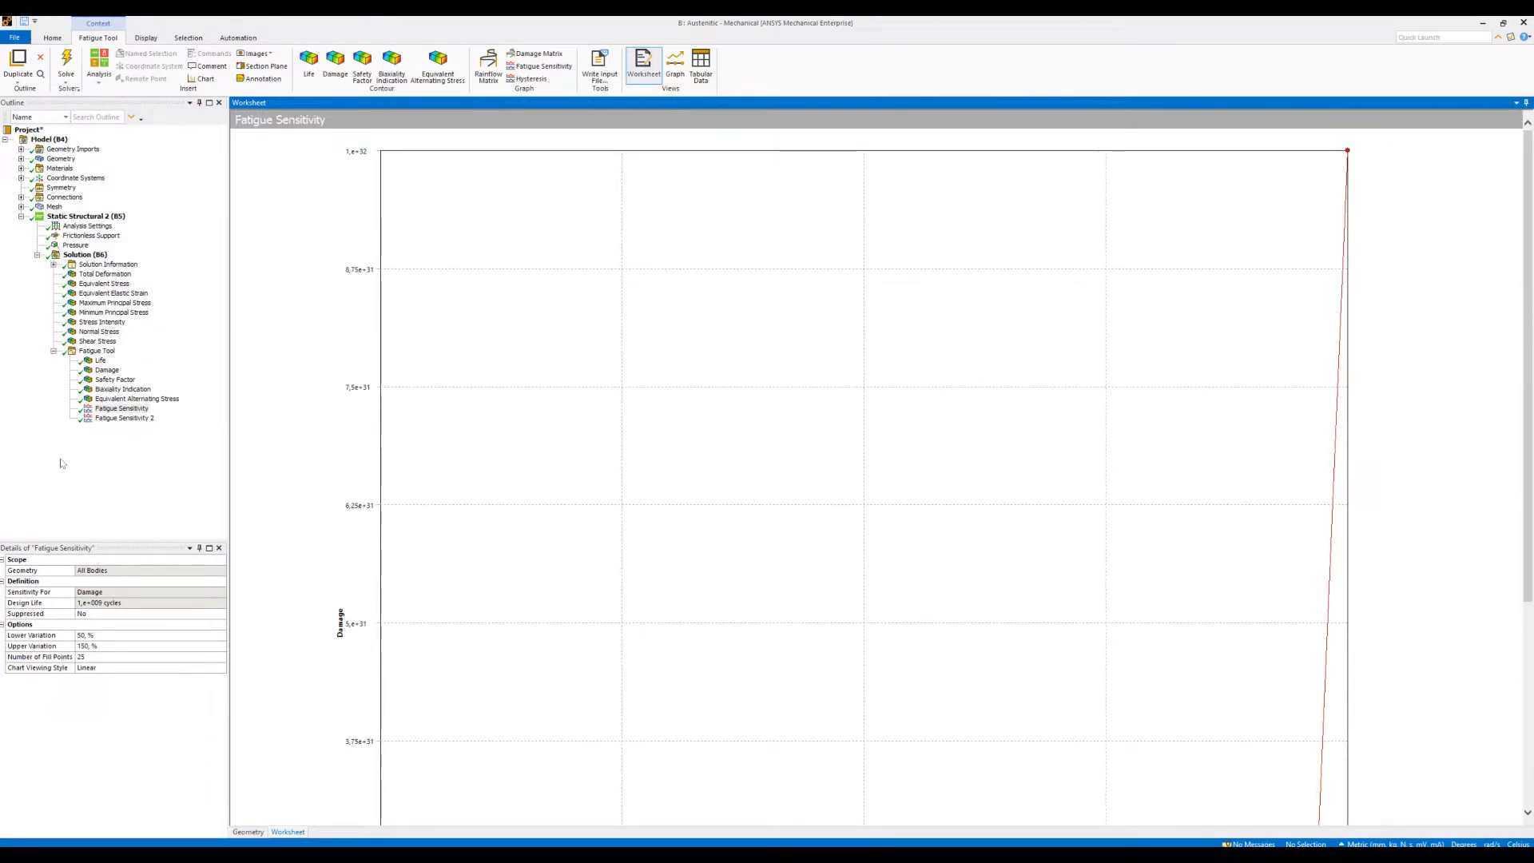
- Examine the Fatigue Sensitivity 2 chart of available life against loading history
left_click(124, 419)
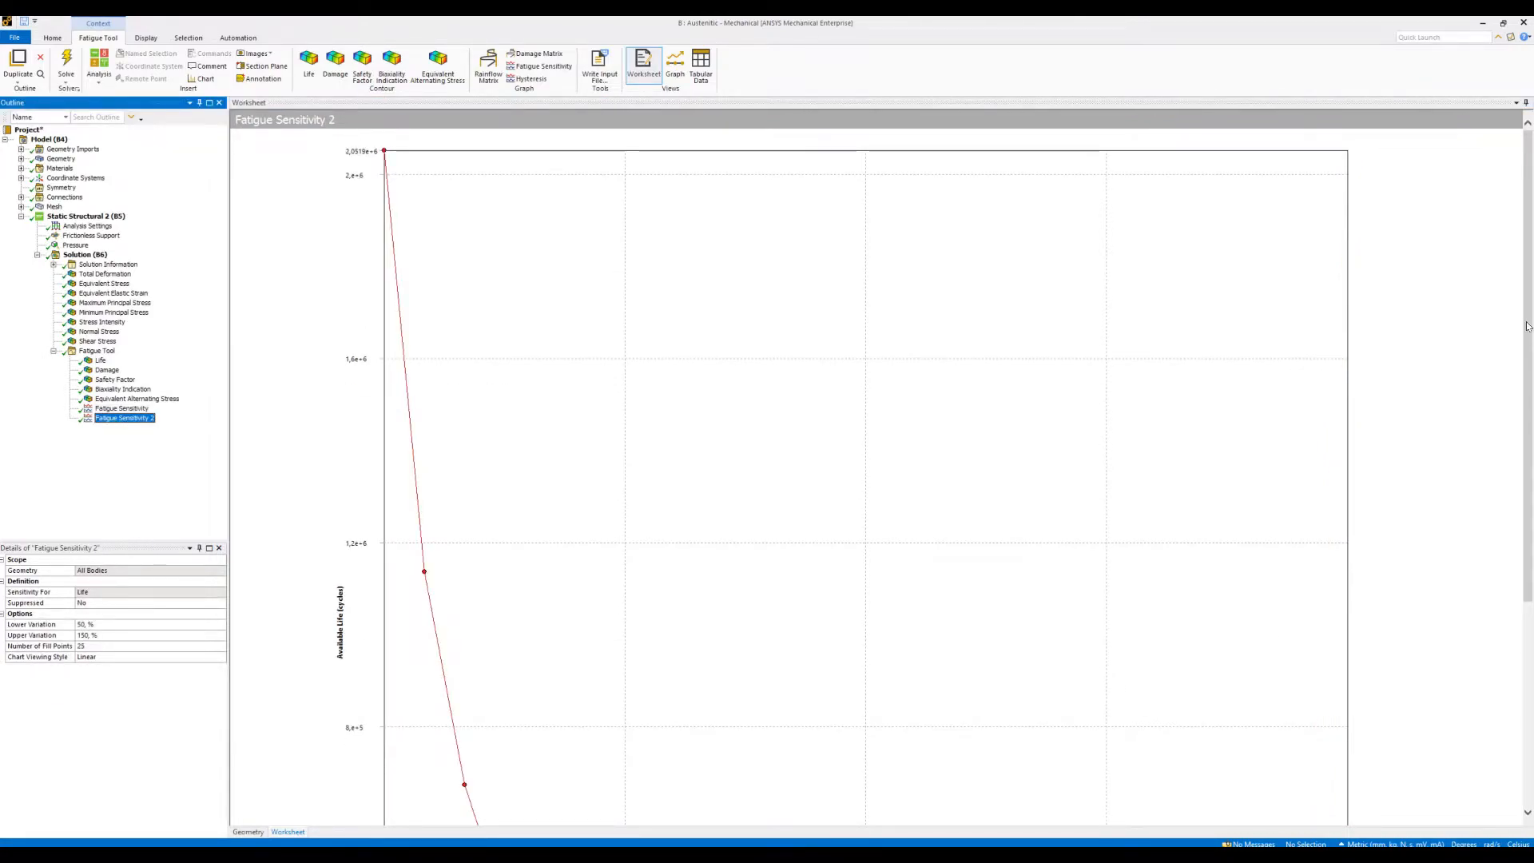
left_click_drag(1525, 326, 1526, 529)
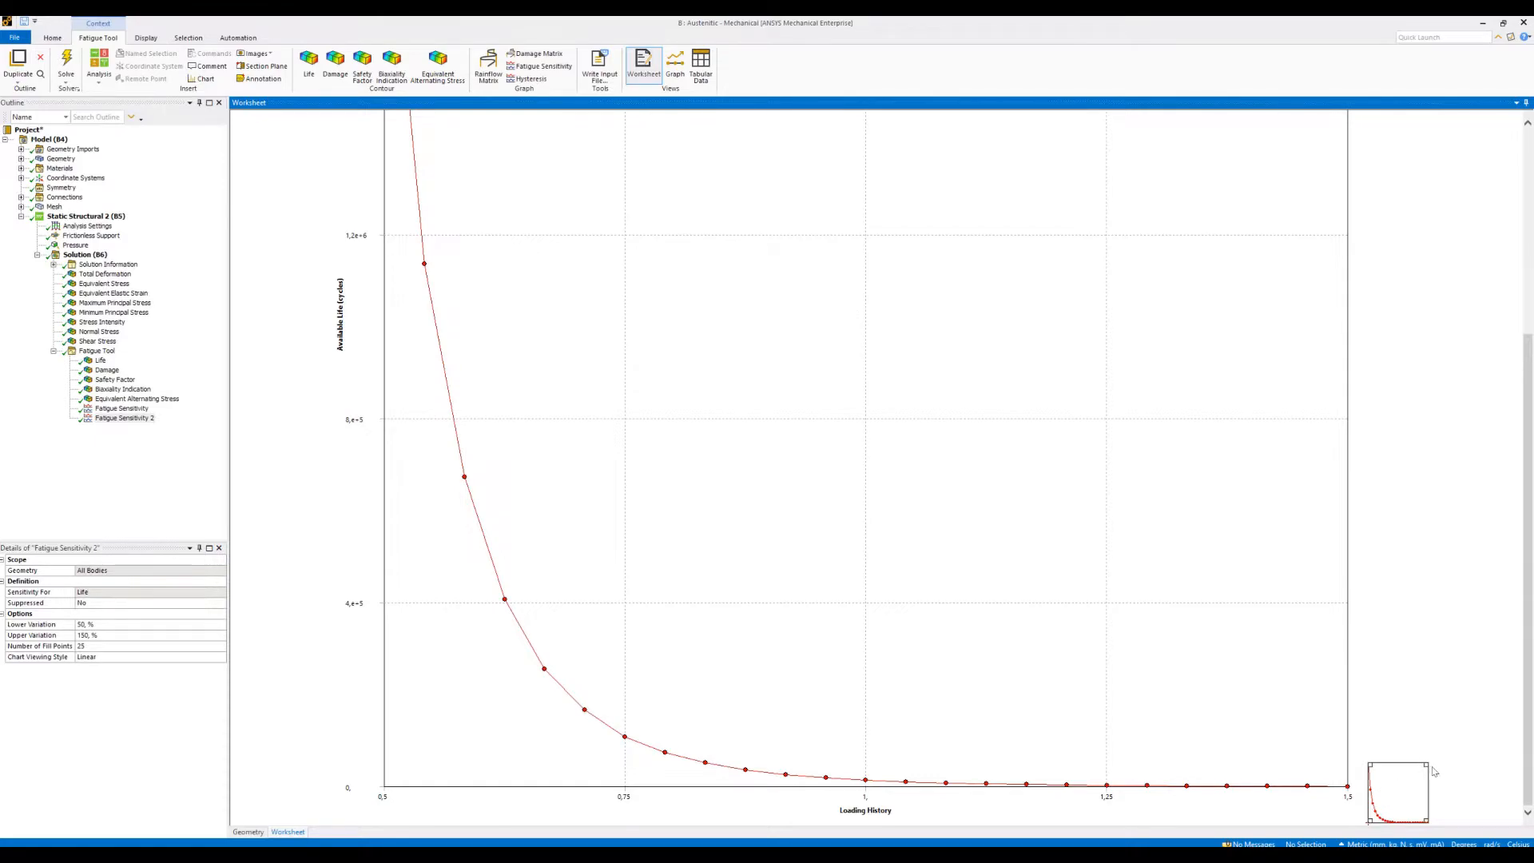
mouse_move(1425, 765)
left_mouse_down()
mouse_move(1395, 818)
mouse_move(1421, 769)
mouse_move(1434, 773)
left_mouse_up()
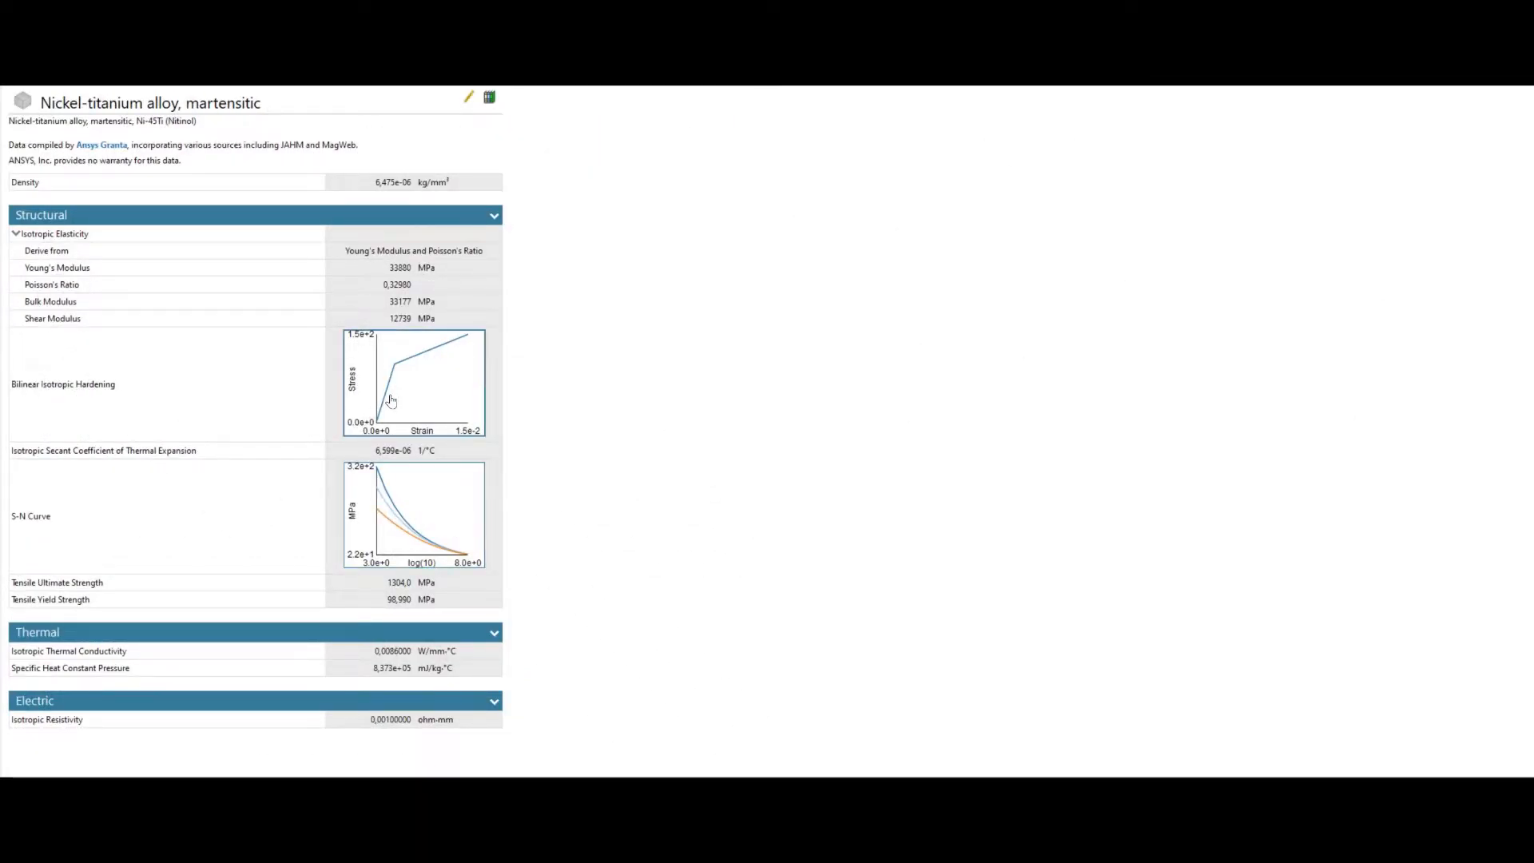
- Review the Bilinear Isotropic Hardening graph and the S-N Curve of the martensitic nickel-titanium alloy
left_click(391, 400)
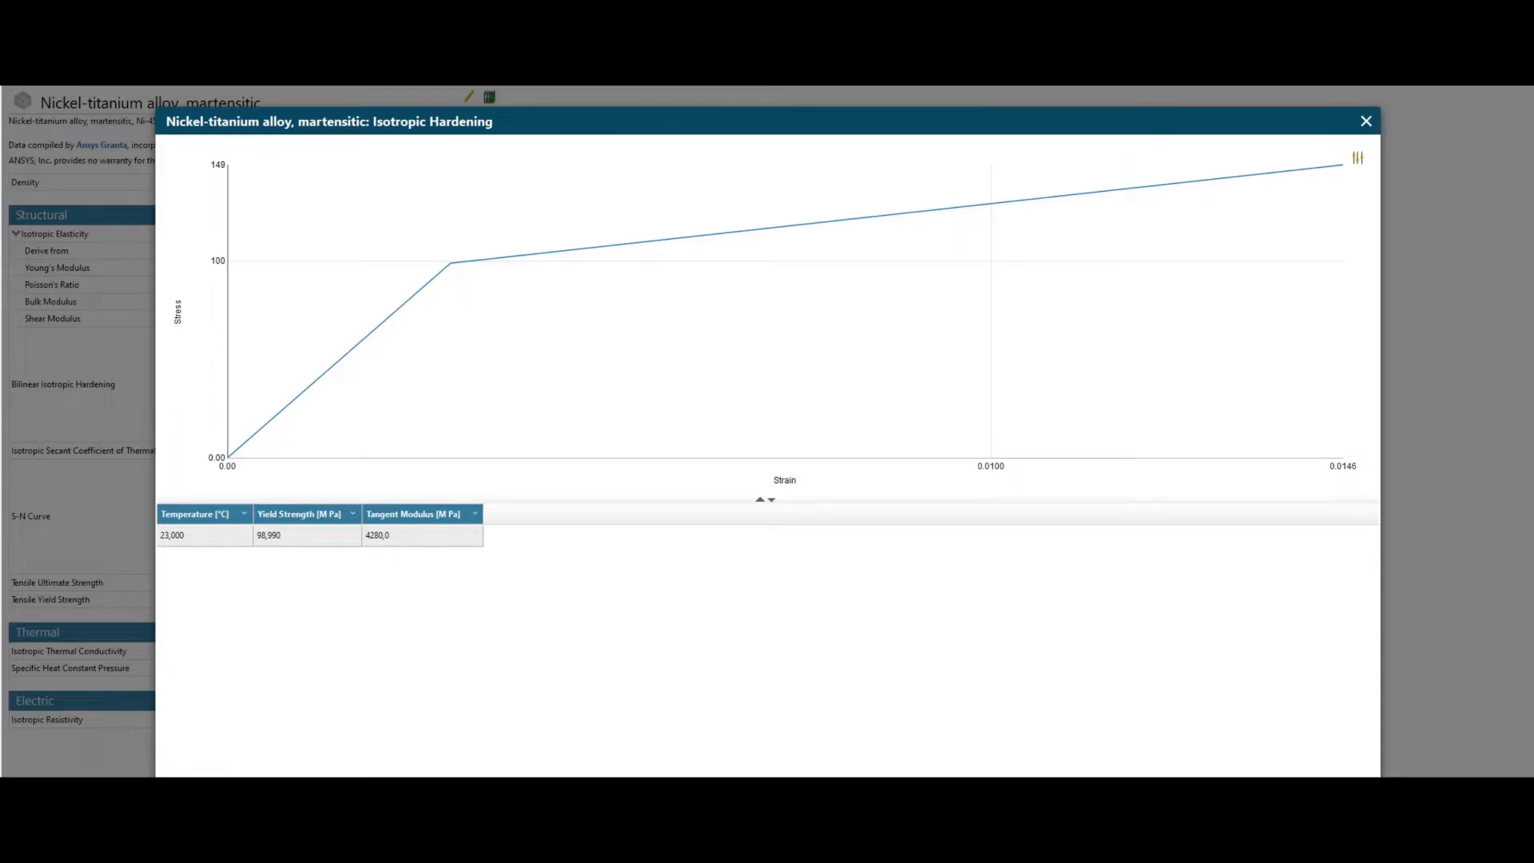
key("Escape")
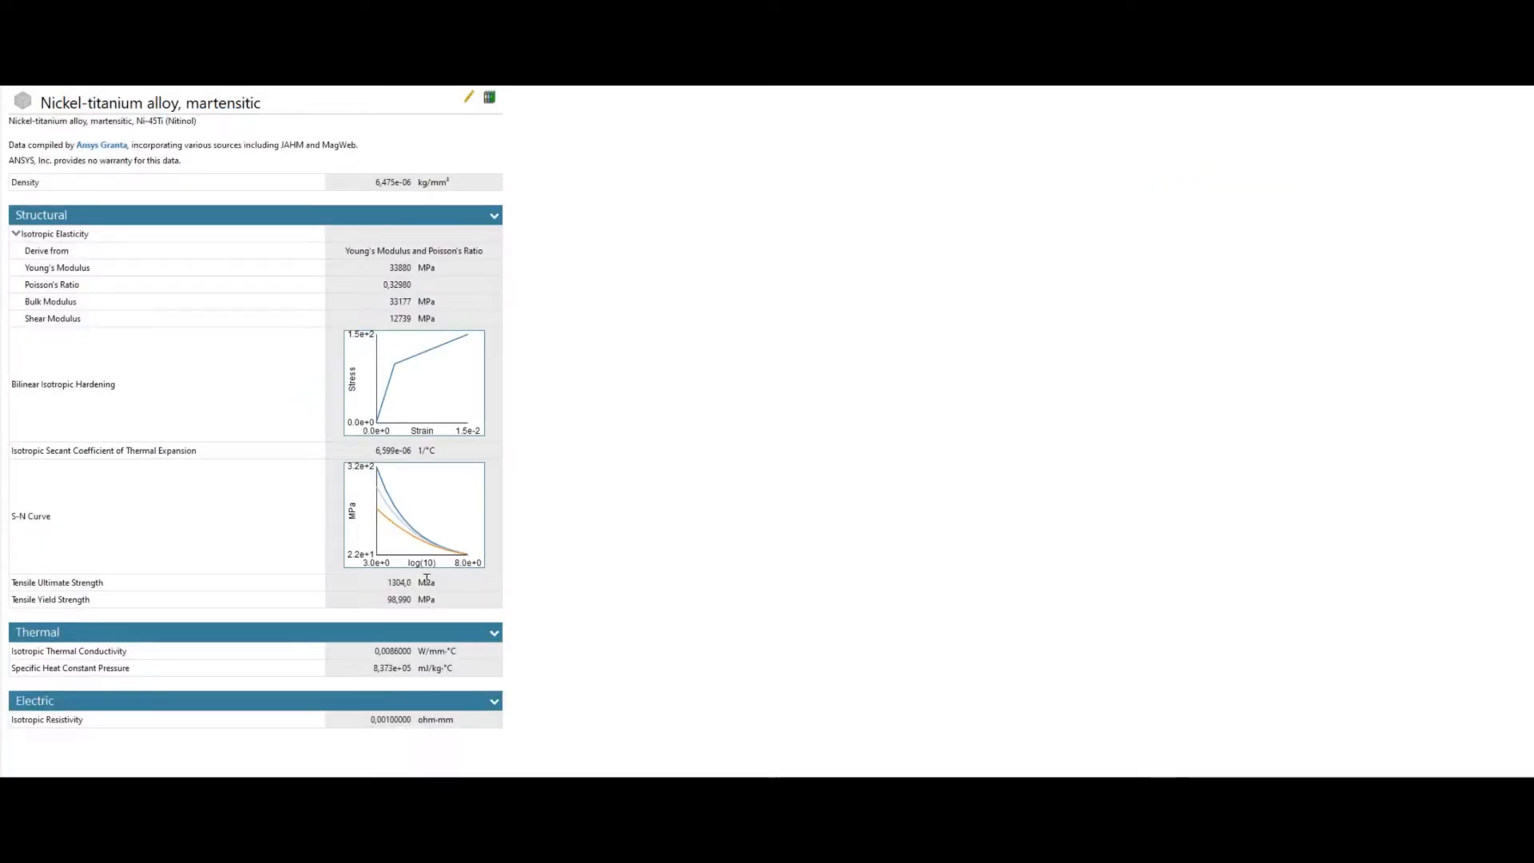
left_click(410, 551)
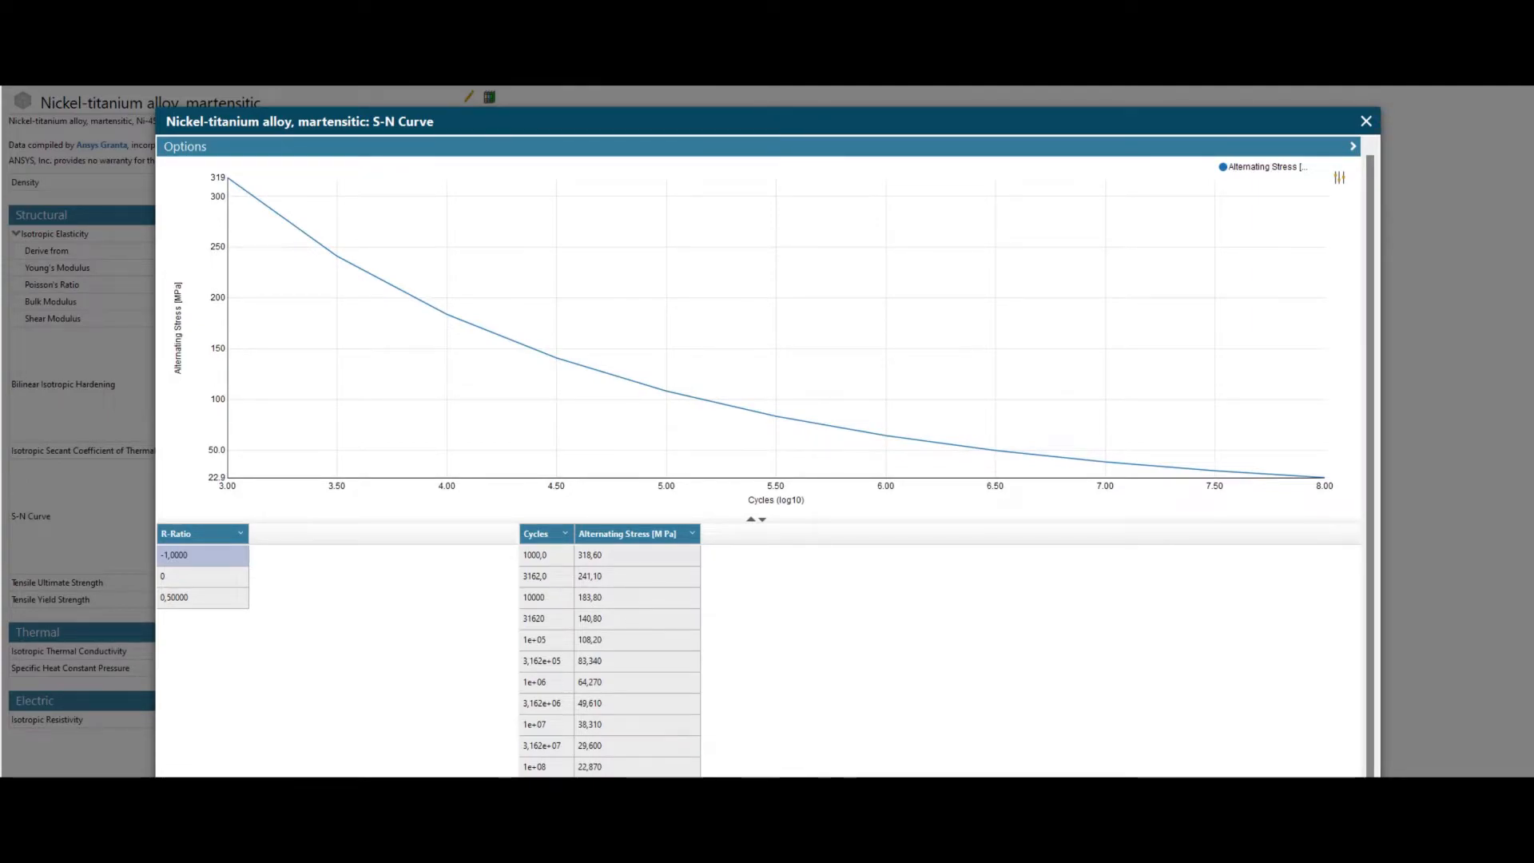
key("Escape")
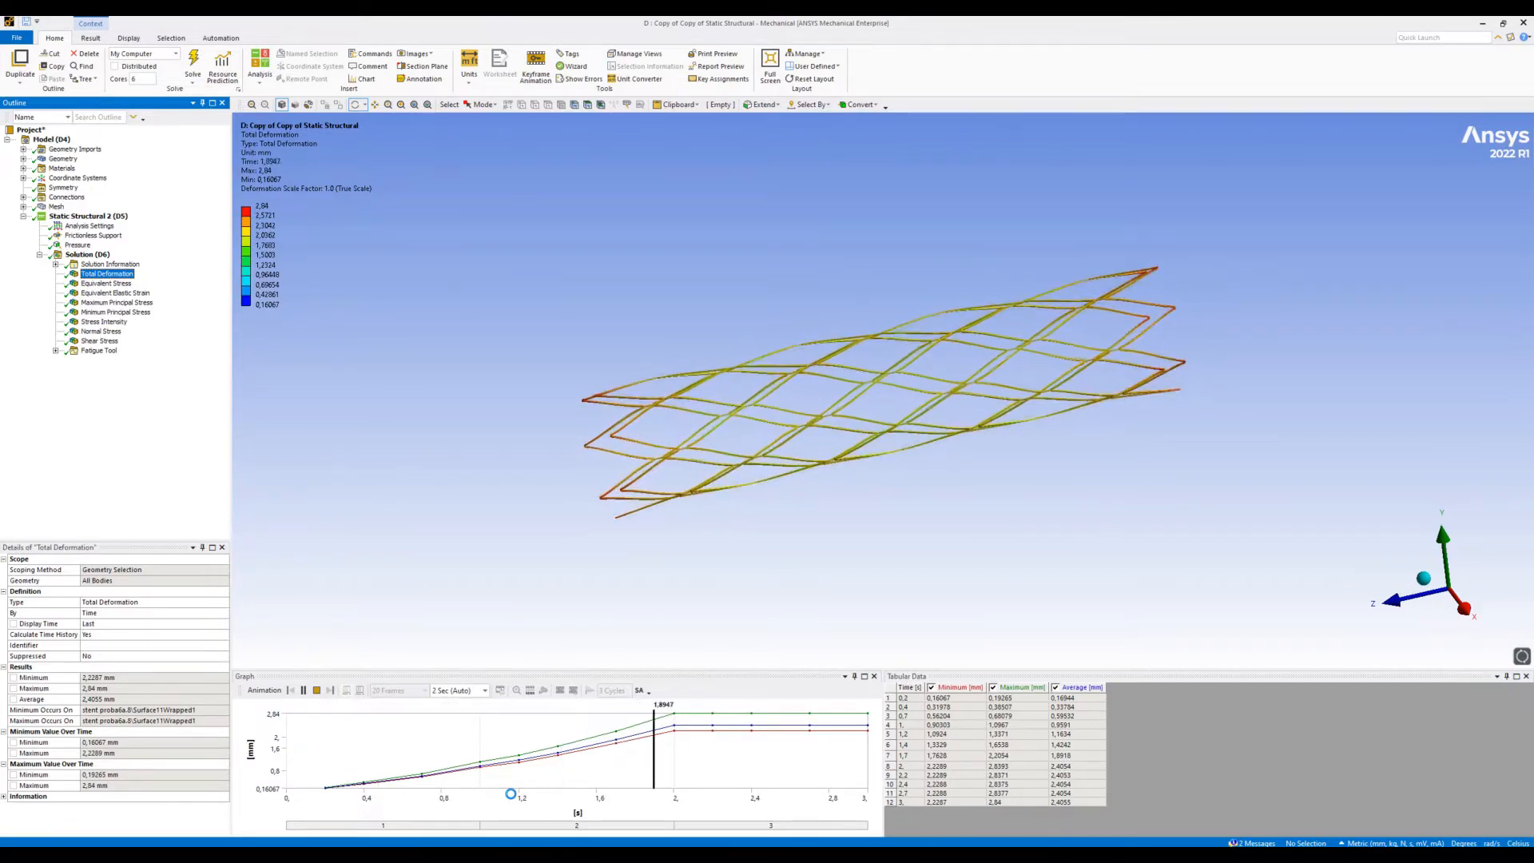
- Stop the Total Deformation animation and display the Equivalent Stress result, examining the stent's end closely
left_click(317, 691)
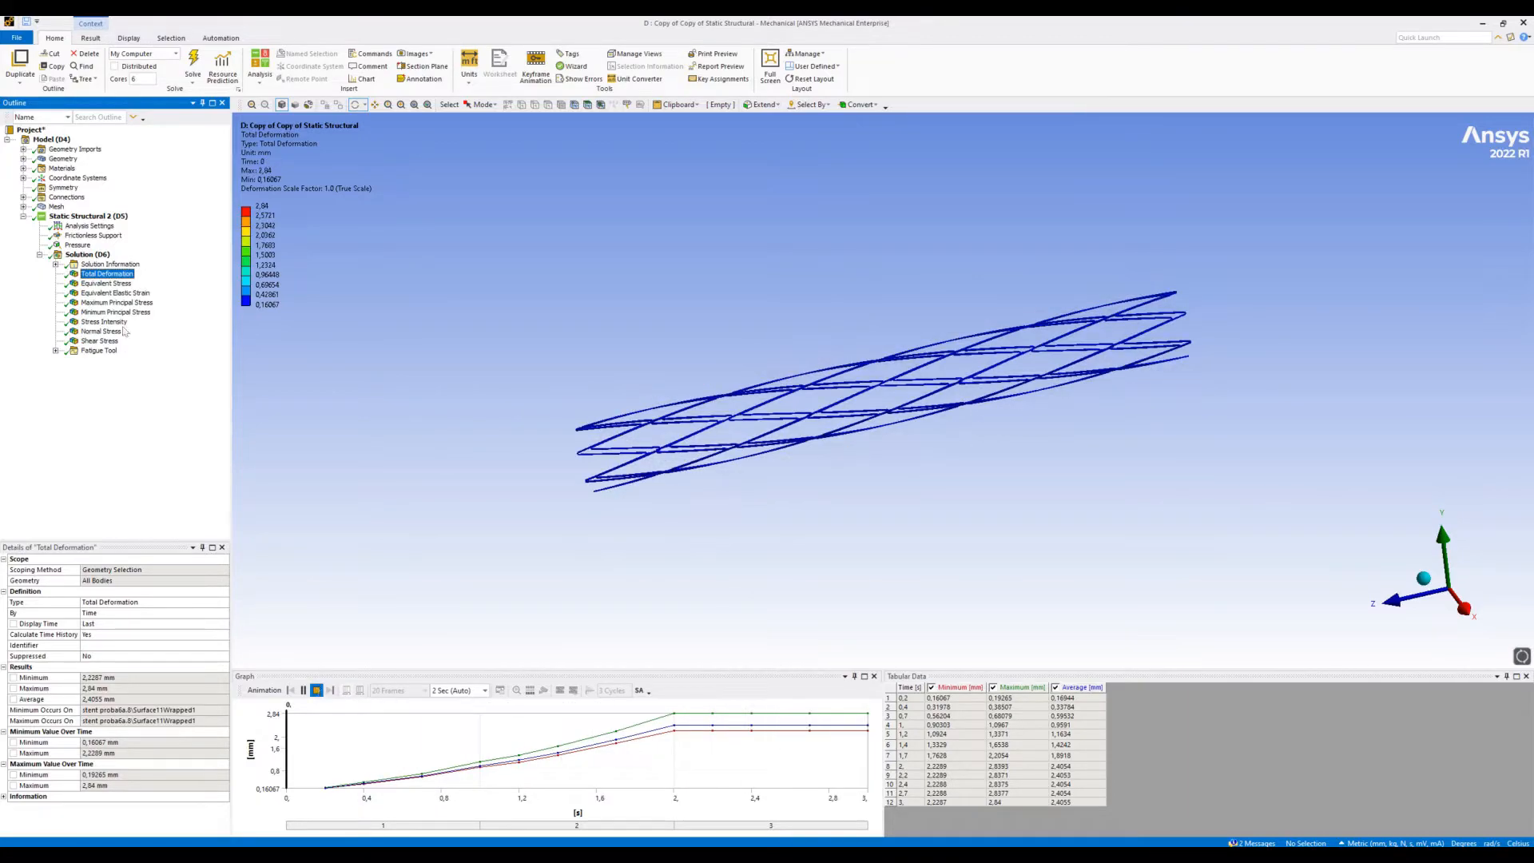
left_click(108, 285)
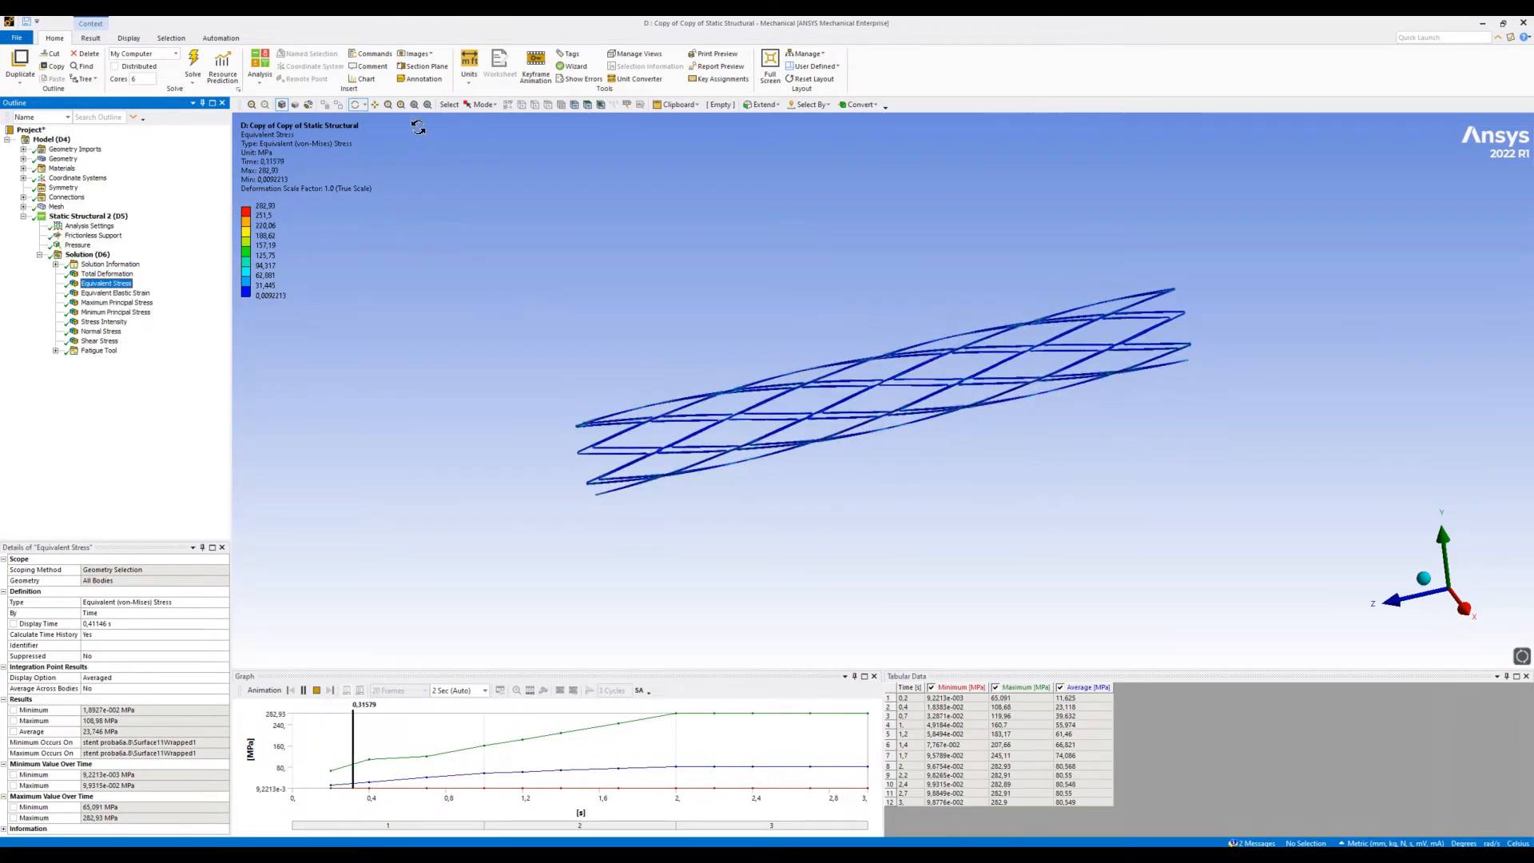
left_click(401, 105)
left_click_drag(527, 340, 665, 444)
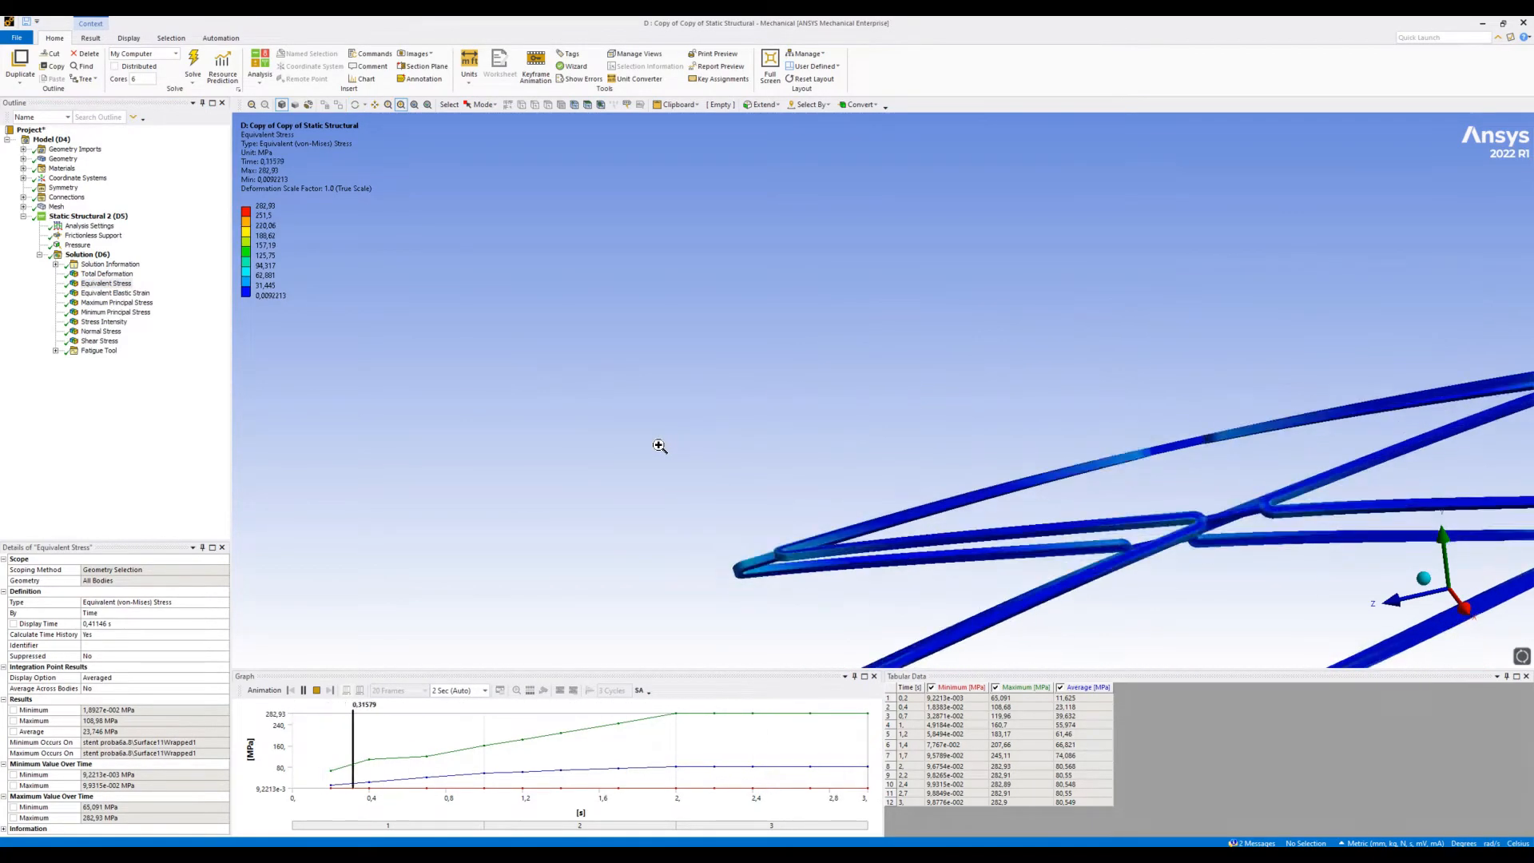
- Review the Equivalent Elastic Strain and Maximum Principal Stress results on the whole stent
left_click(113, 293)
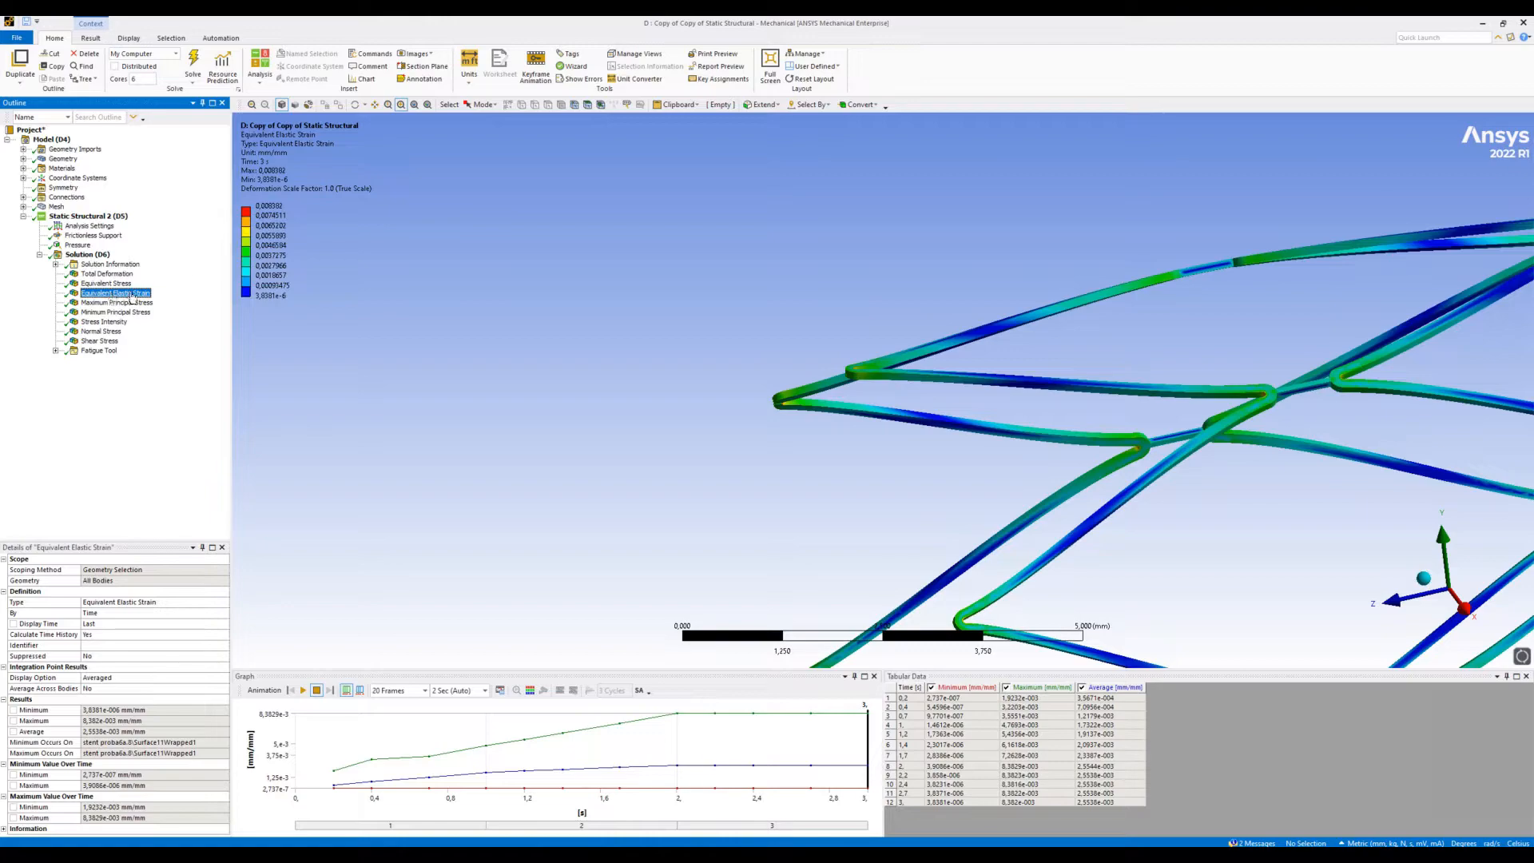
left_click(412, 105)
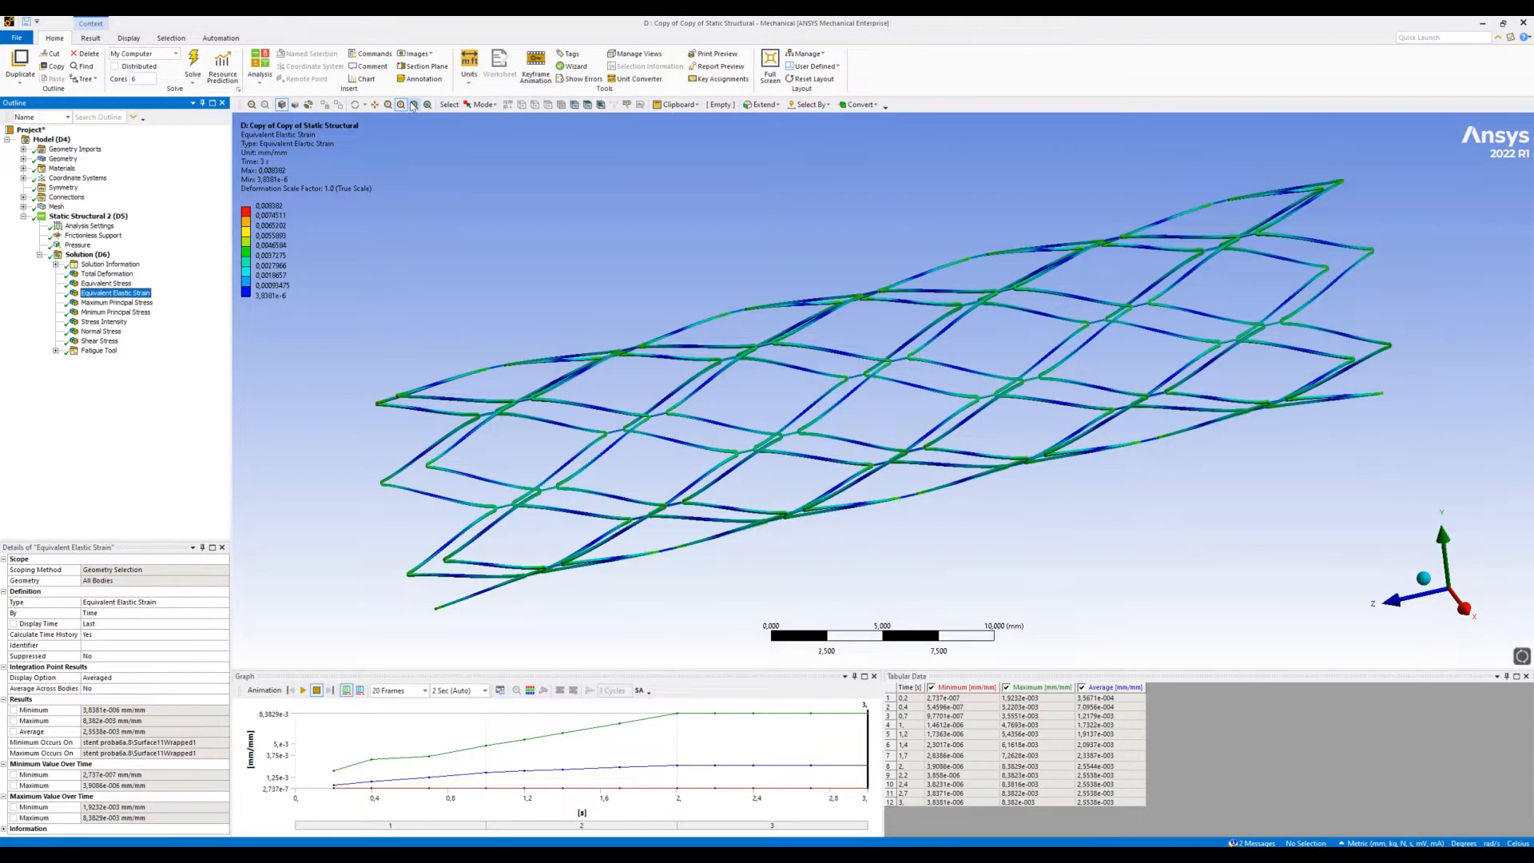
left_click(132, 304)
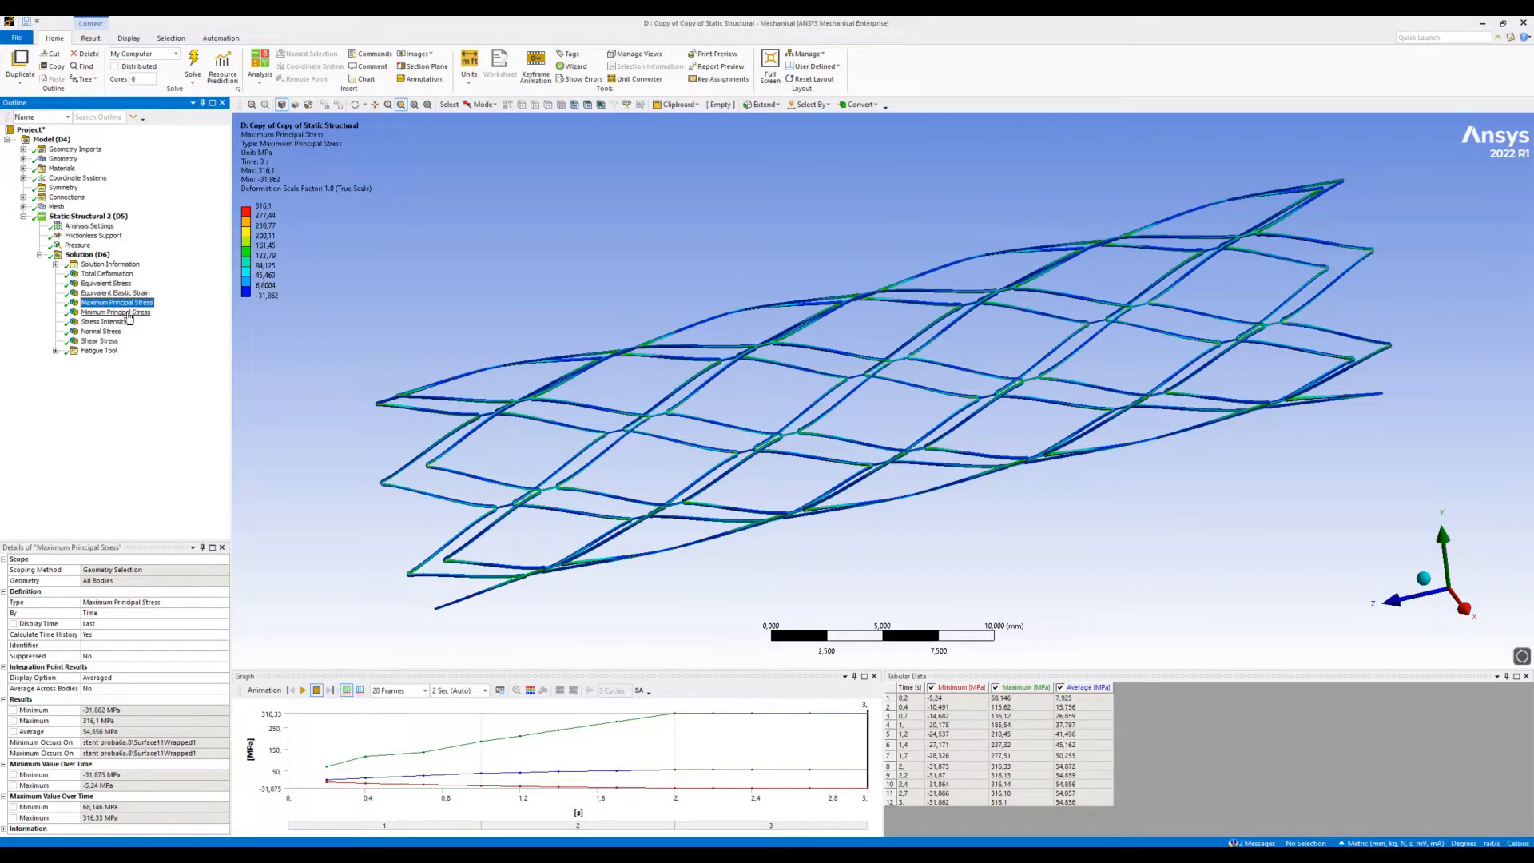
- Display the Minimum Principal Stress result and examine it closely at the stent's end
left_click(126, 313)
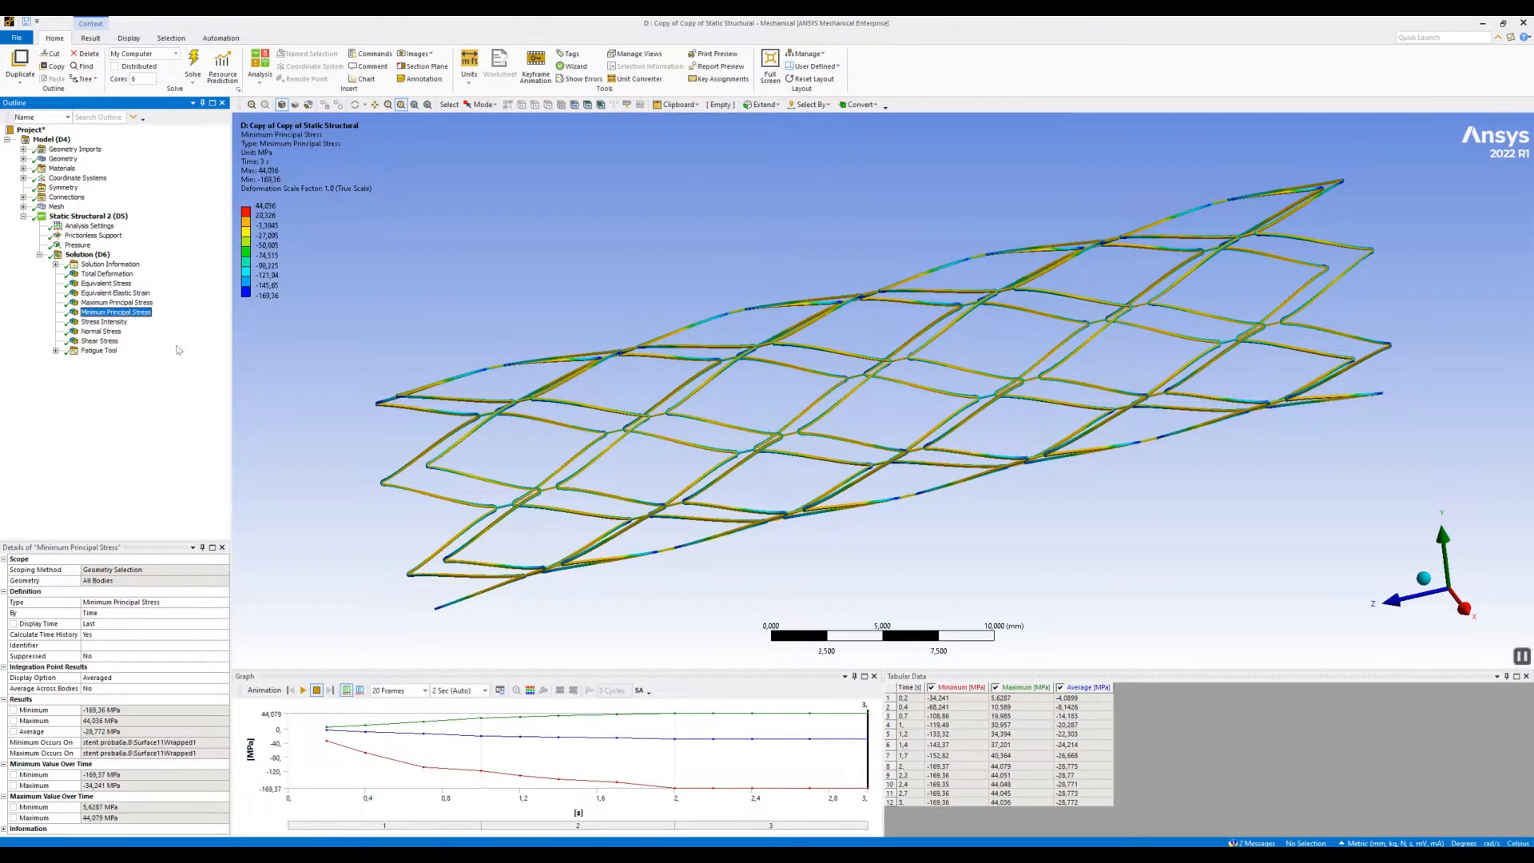
left_click_drag(301, 343, 527, 542)
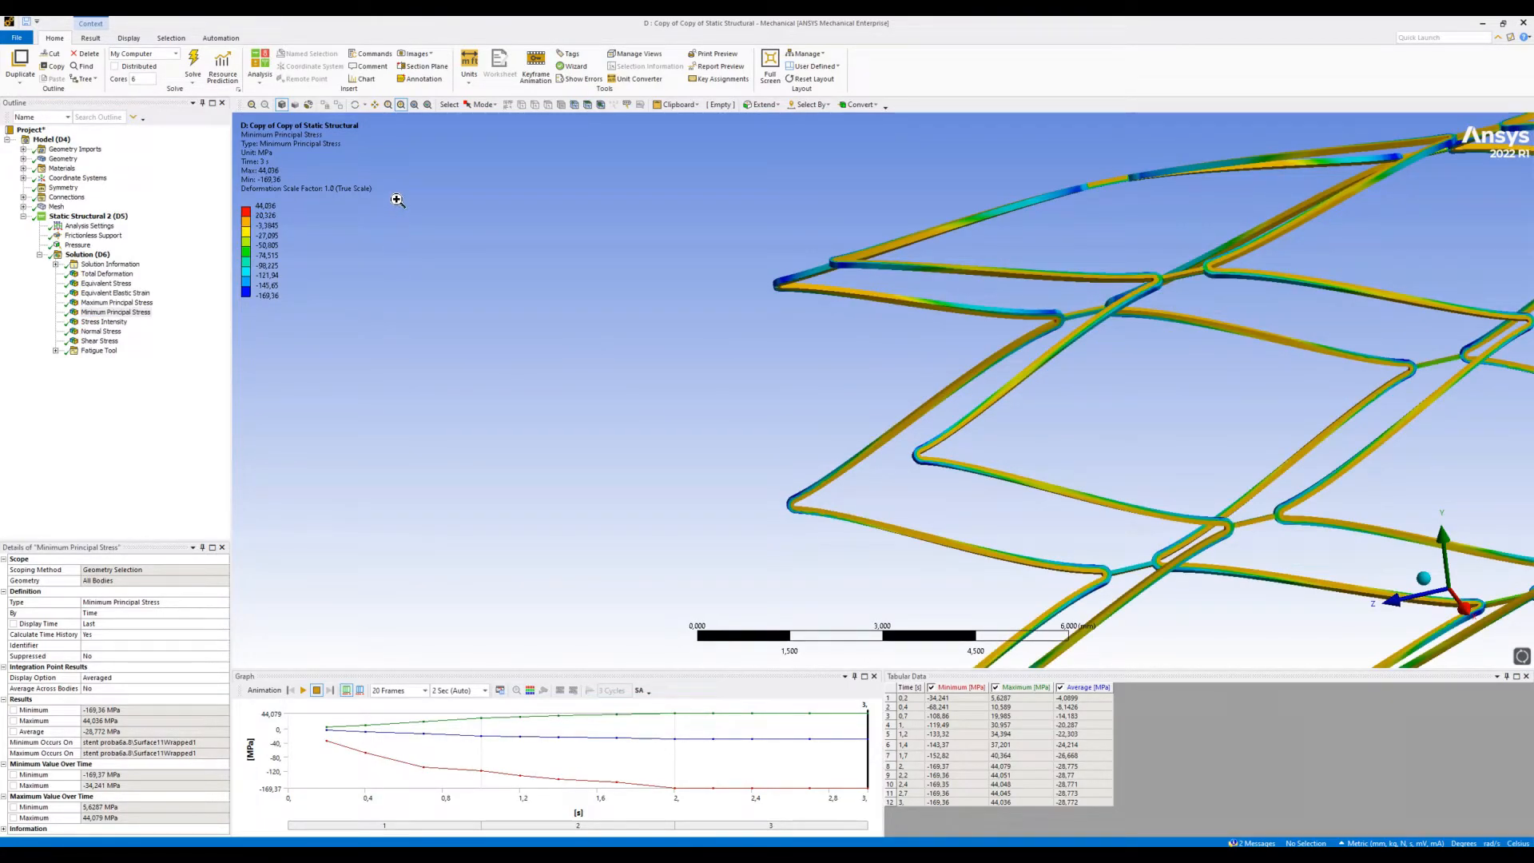
left_click(414, 104)
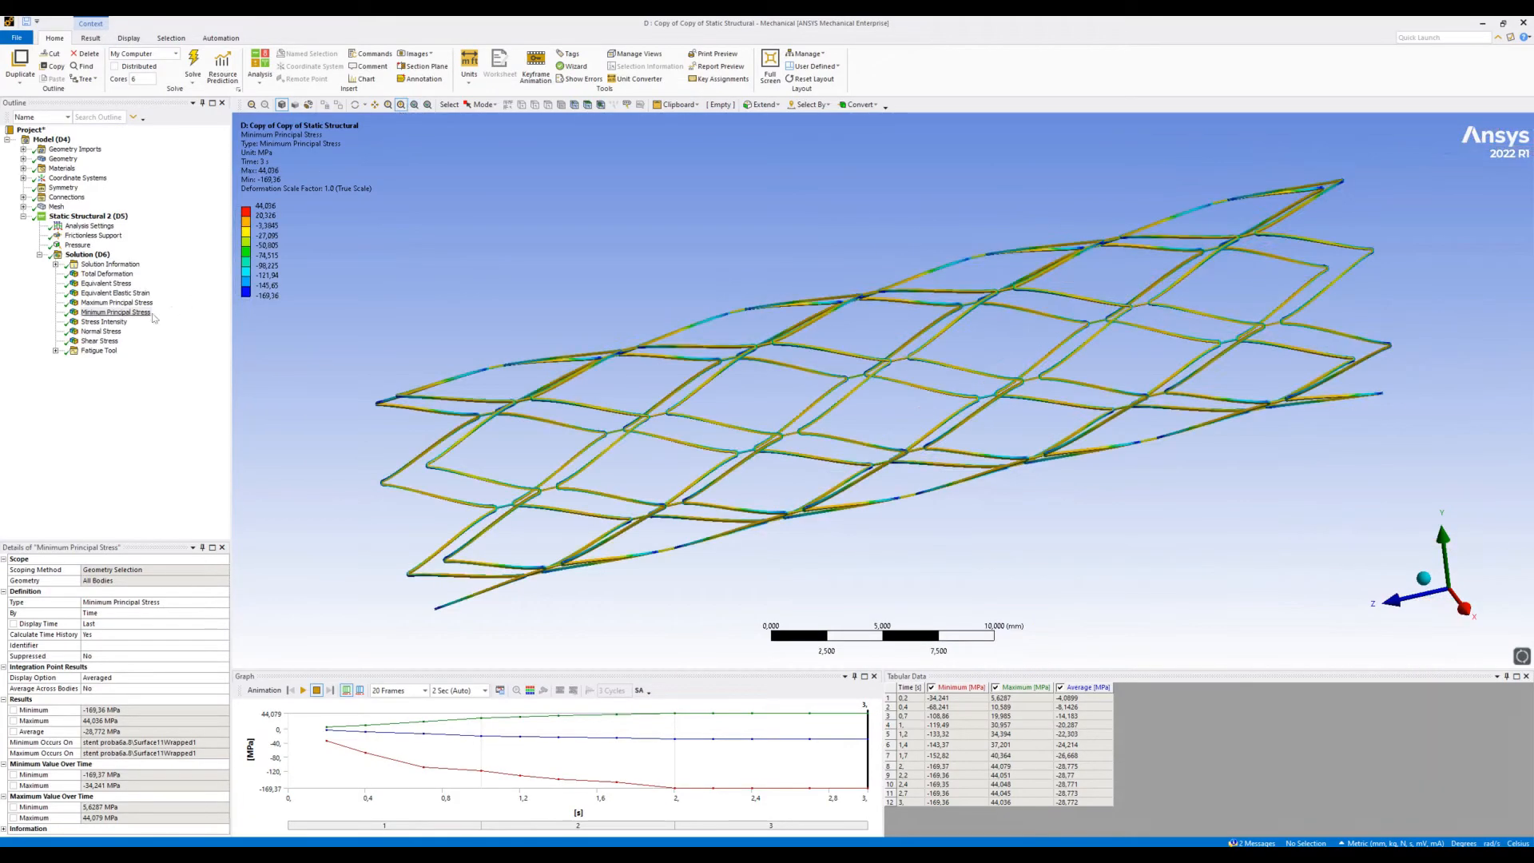
- Review the Stress Intensity, Normal Stress and Shear Stress results of the martensitic stent
left_click(120, 324)
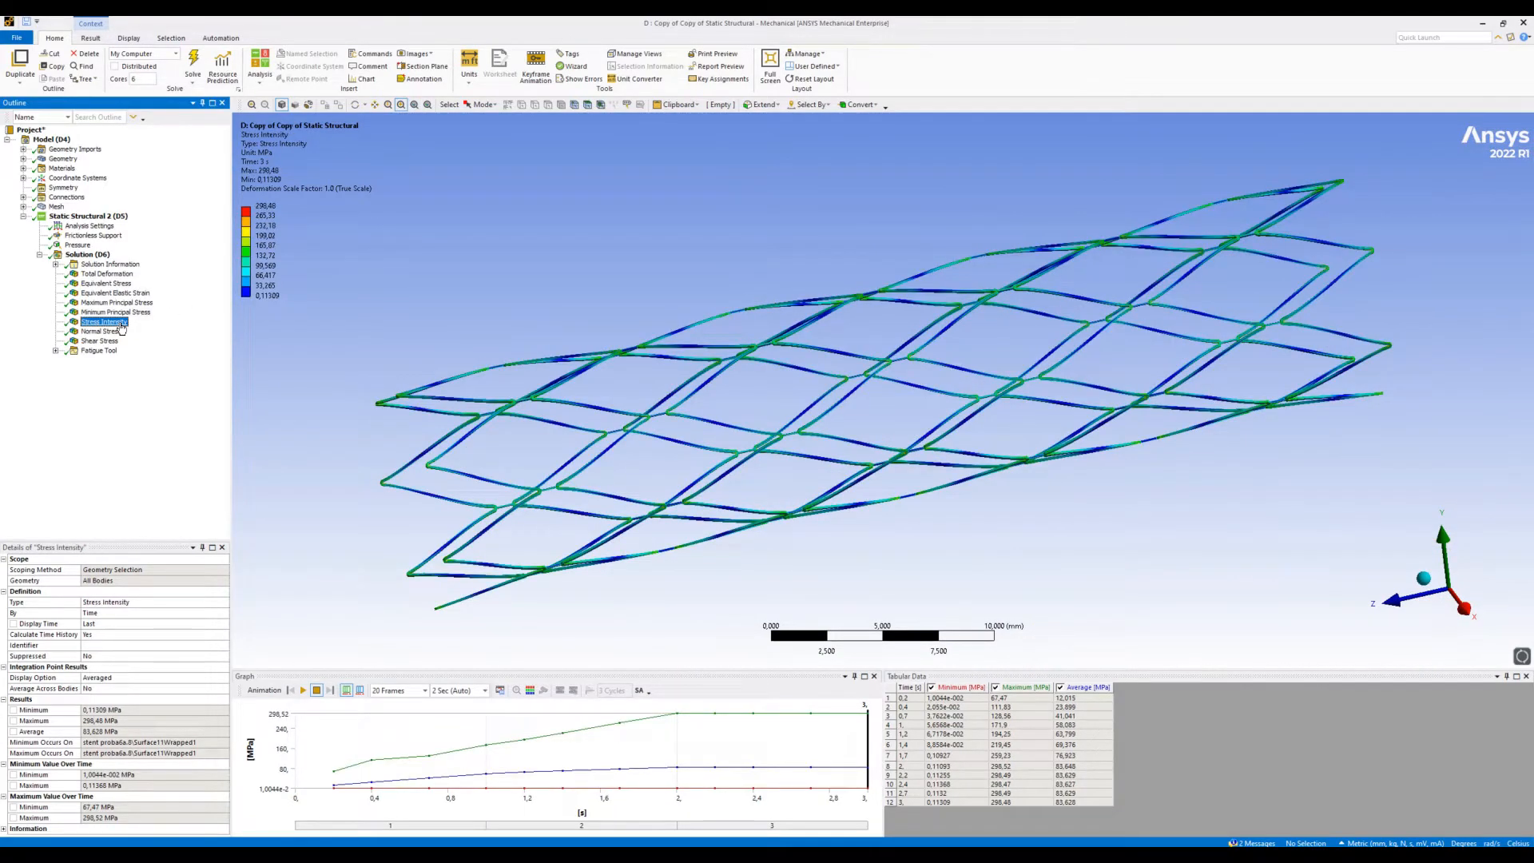
left_click(114, 332)
left_click(106, 342)
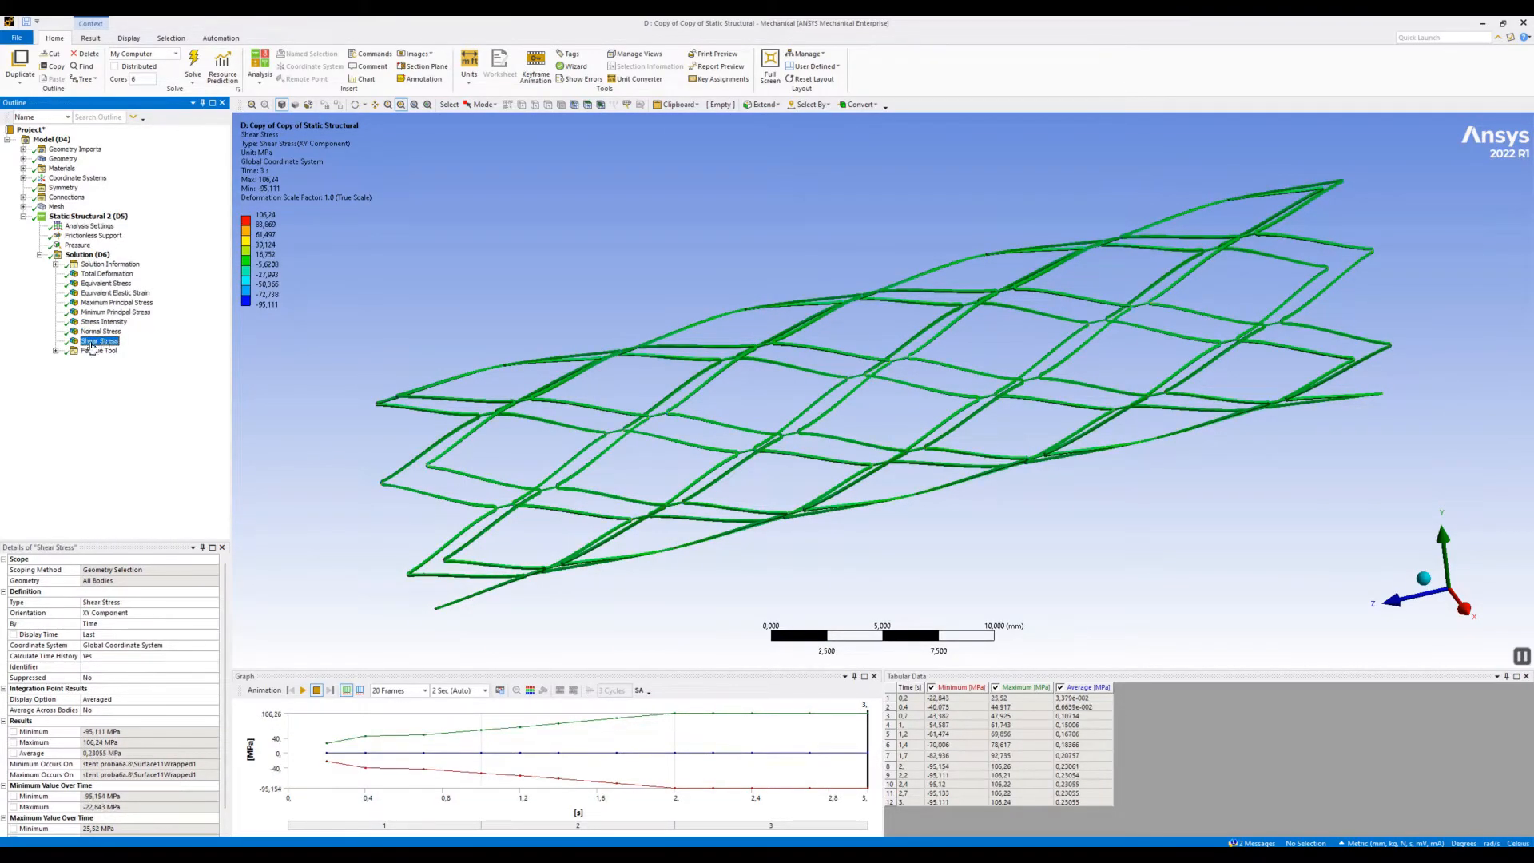
- Display the Fatigue Tool's Life result and examine it closely near the stent's end before returning to the whole stent
left_click(56, 351)
left_click(91, 363)
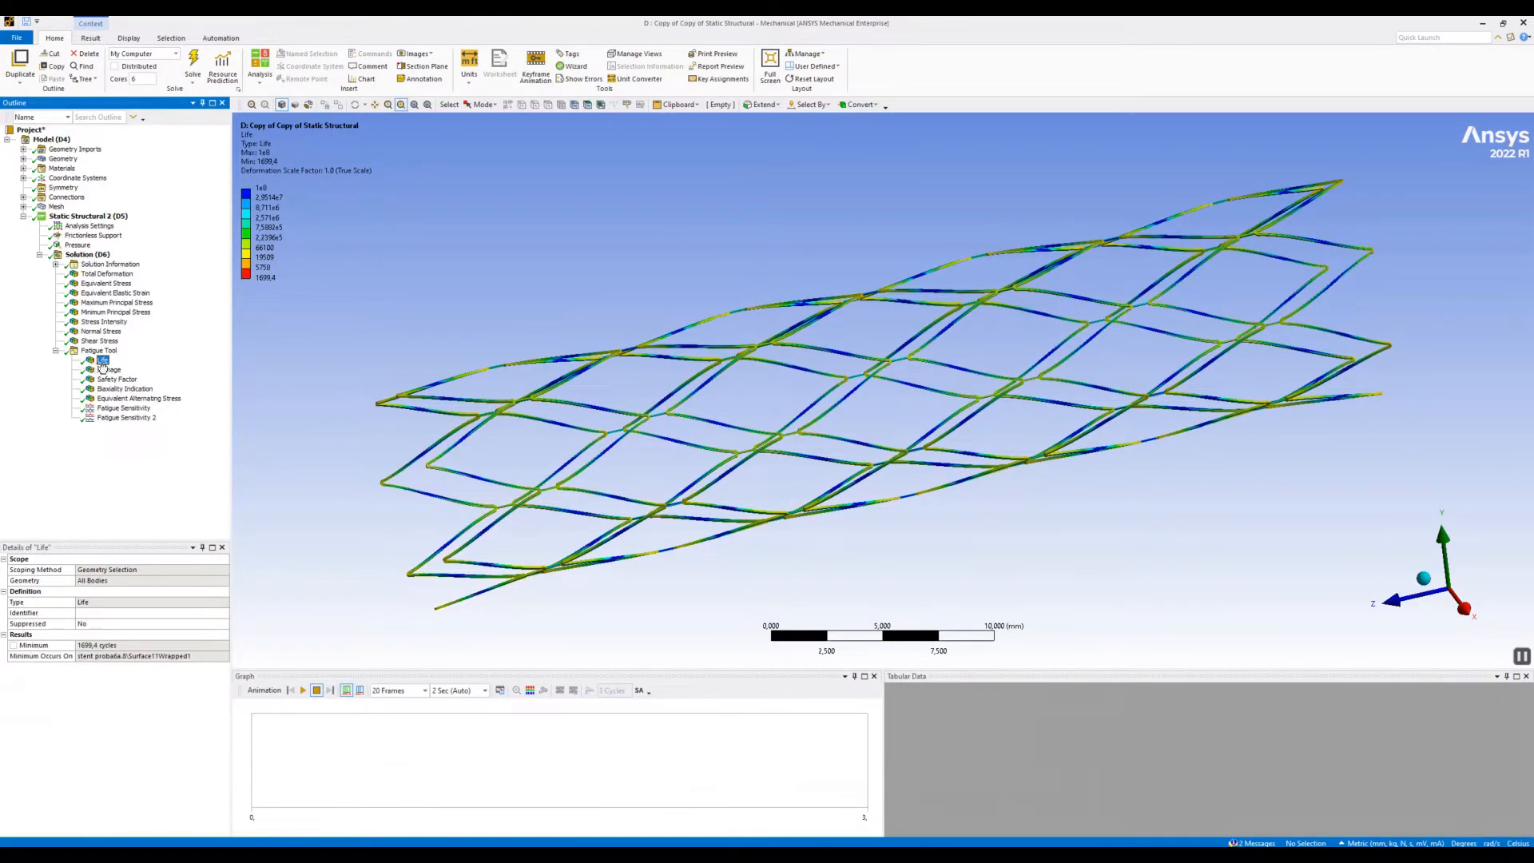
left_click_drag(322, 310, 631, 612)
left_click_drag(731, 148, 1162, 342)
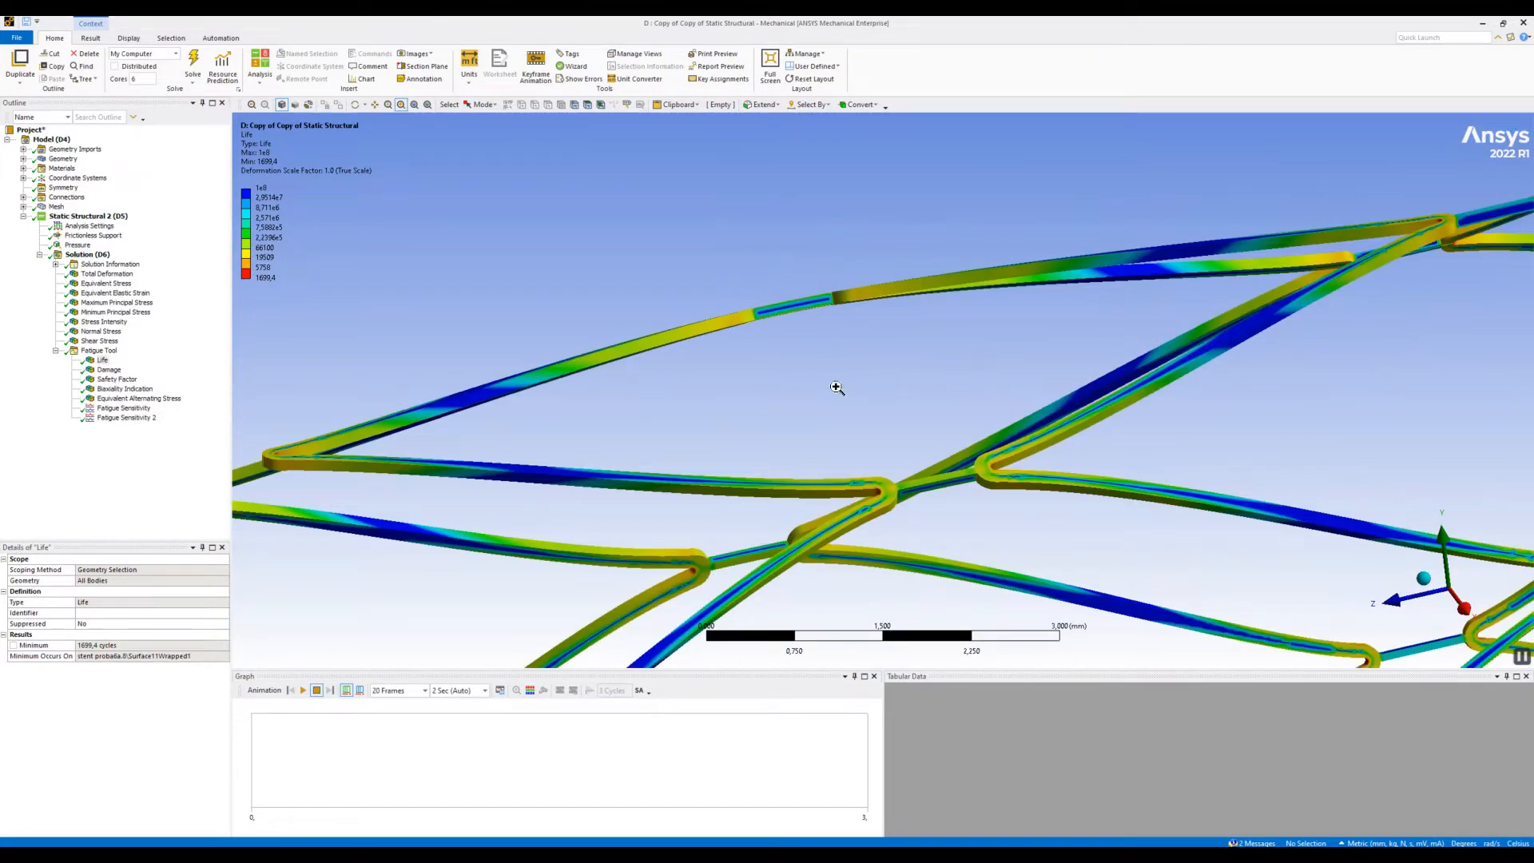
left_click(414, 105)
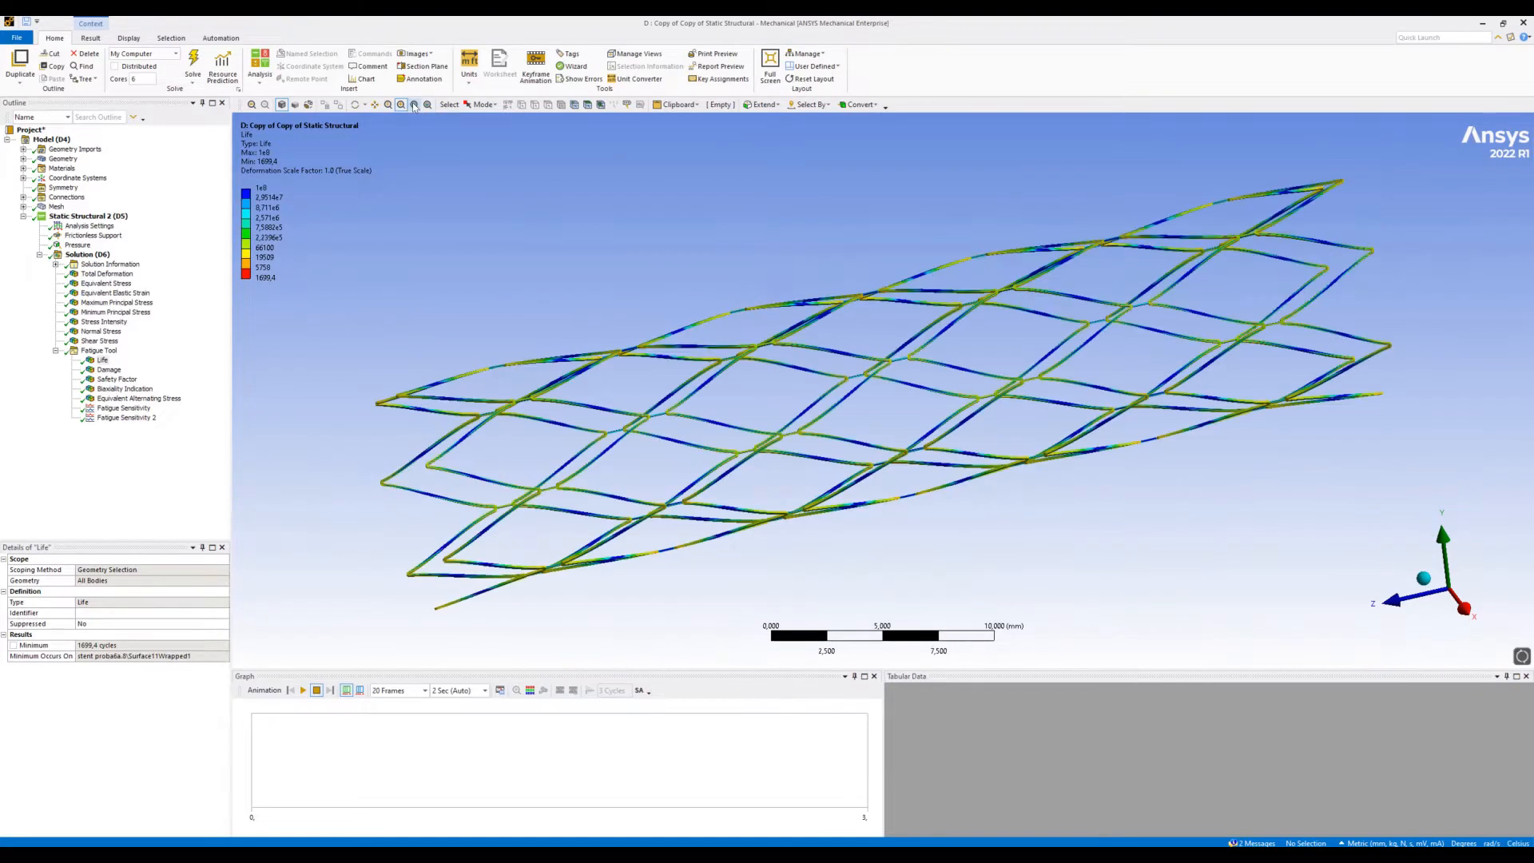
- Review the fatigue Damage and Safety Factor results, examining the Safety Factor closely at the stent's end
left_click(111, 369)
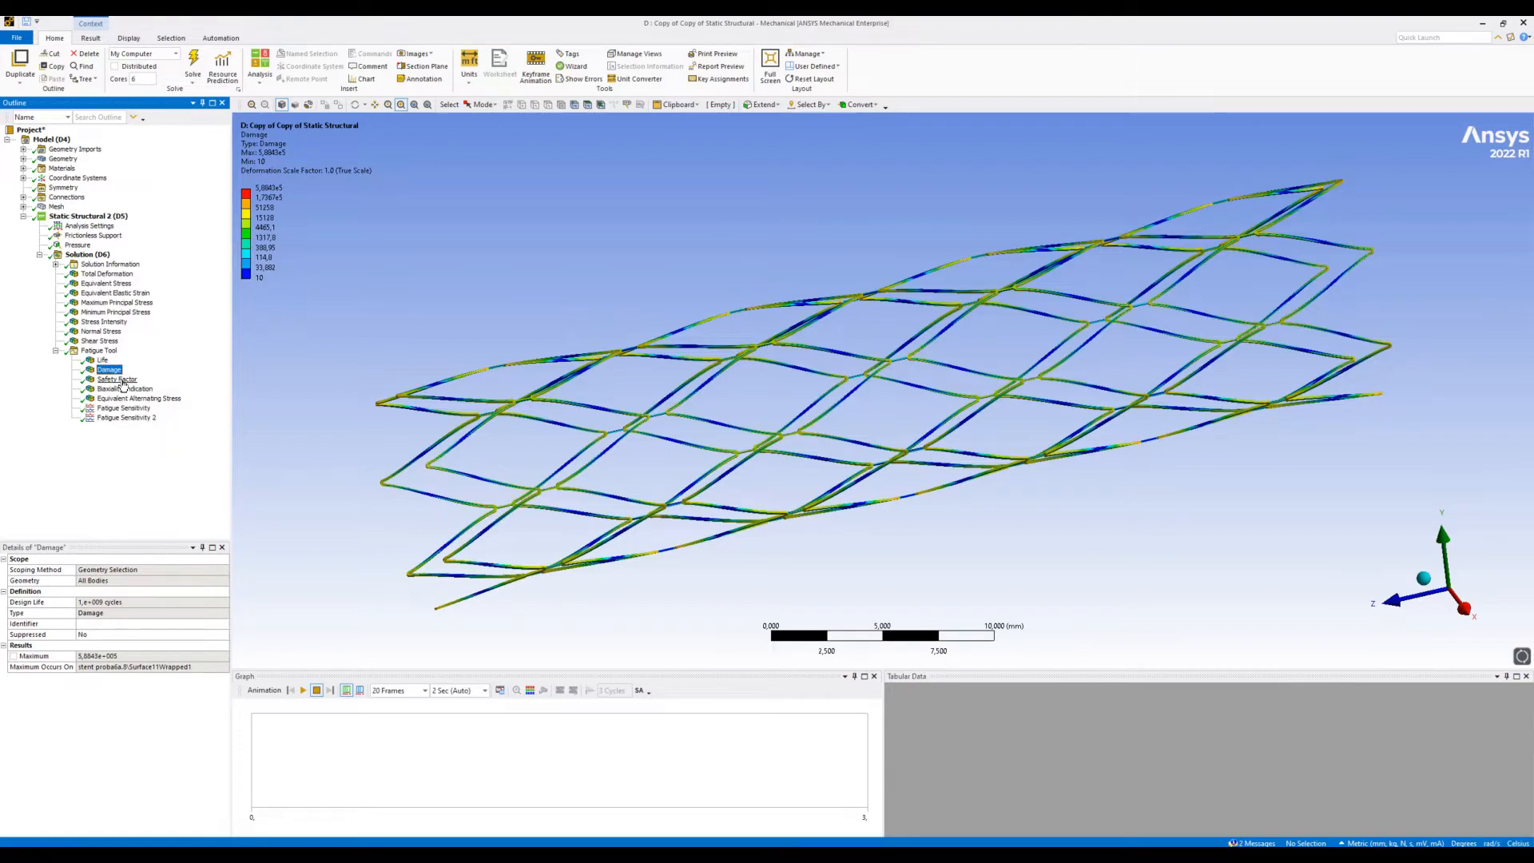
left_click(120, 380)
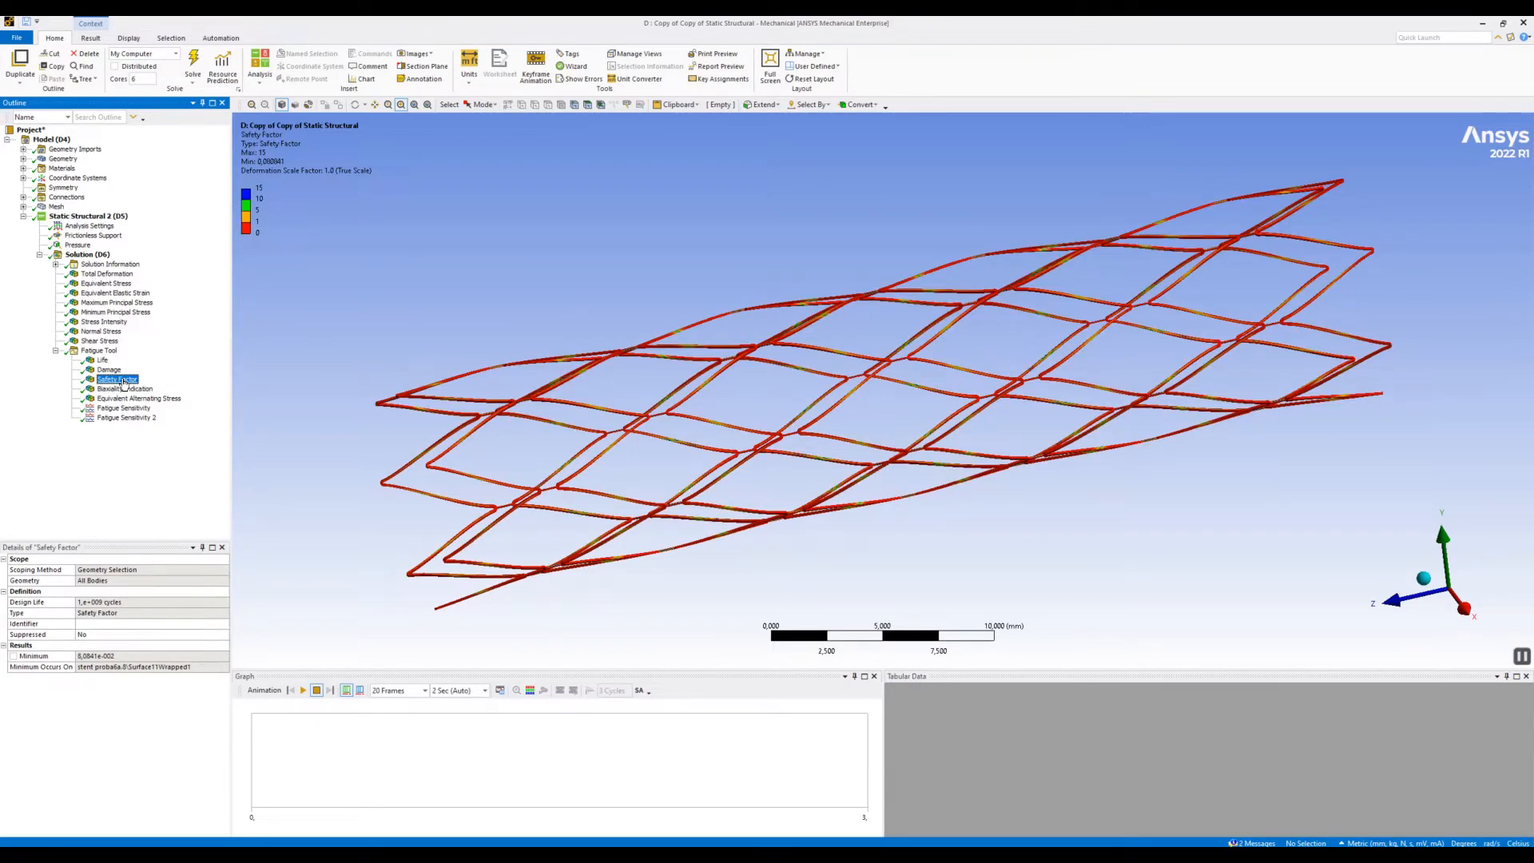
left_click_drag(344, 336, 596, 520)
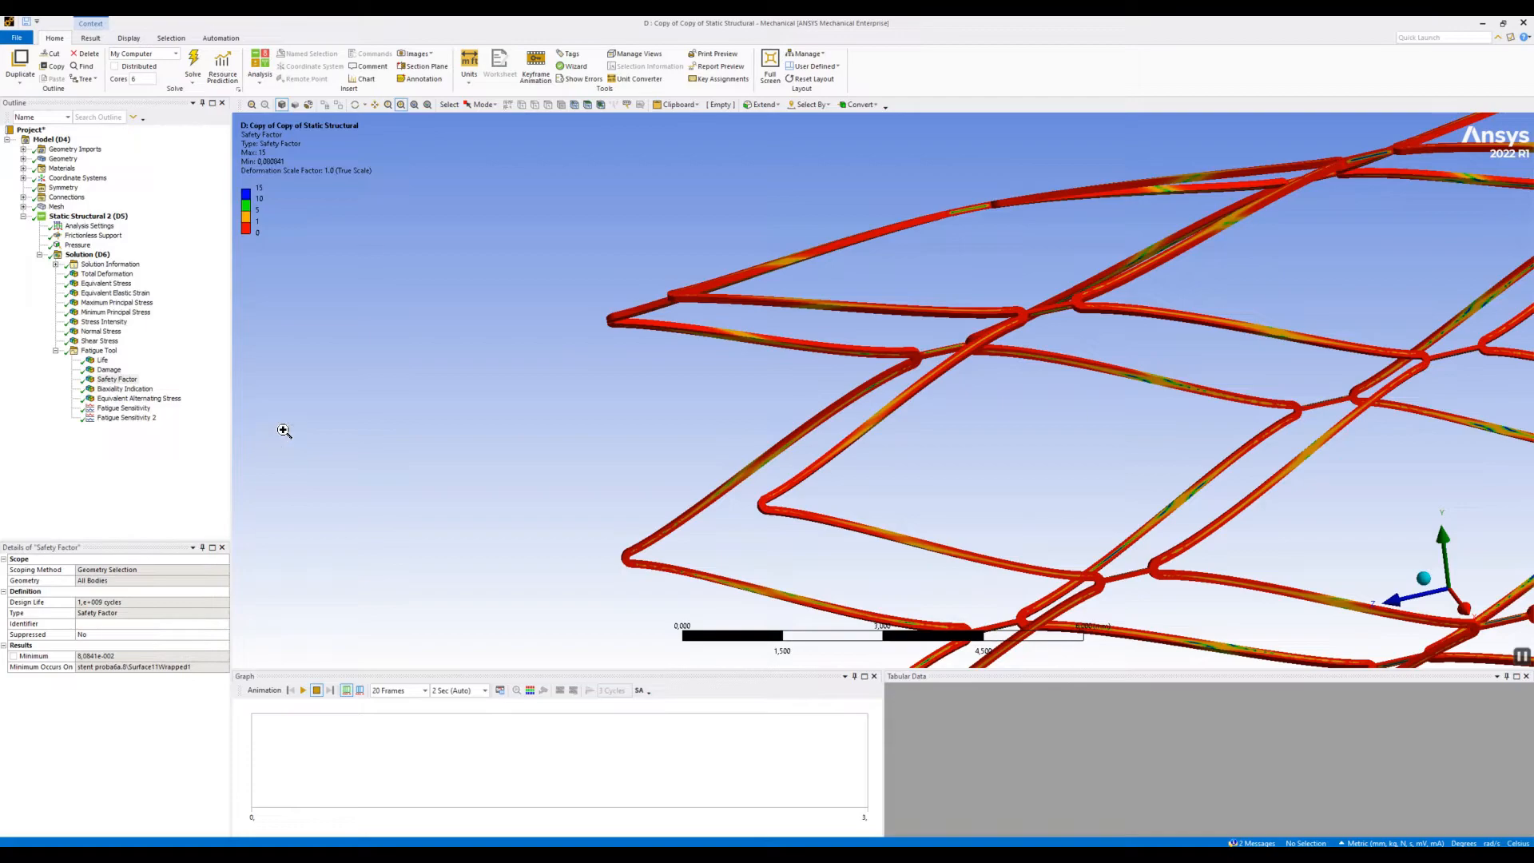
left_click(414, 106)
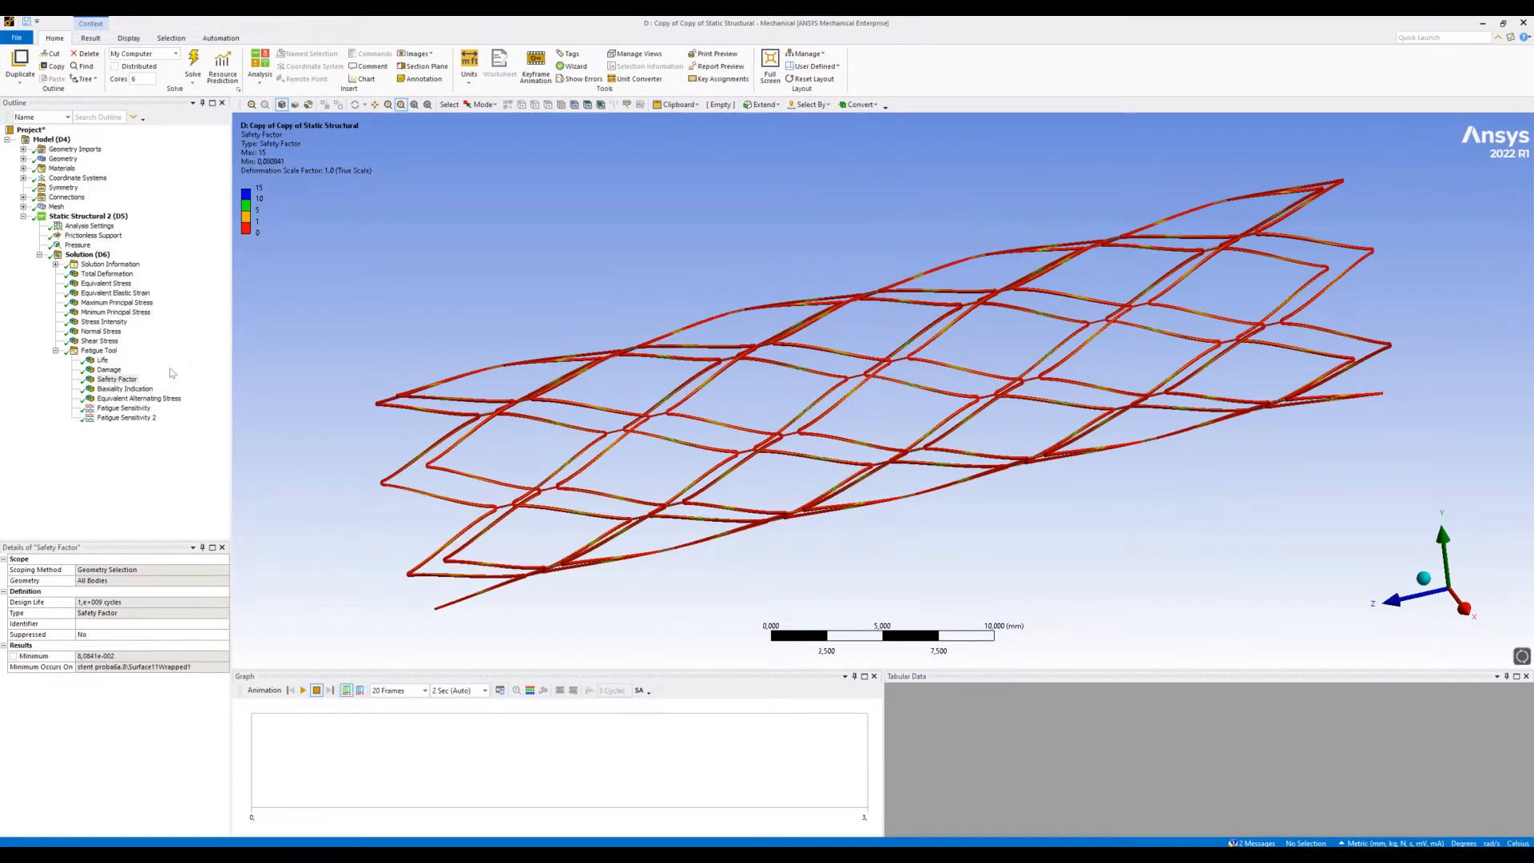
- Review the Biaxiality Indication and Equivalent Alternating Stress results, examining the alternating stress closely at the stent's end
left_click(143, 389)
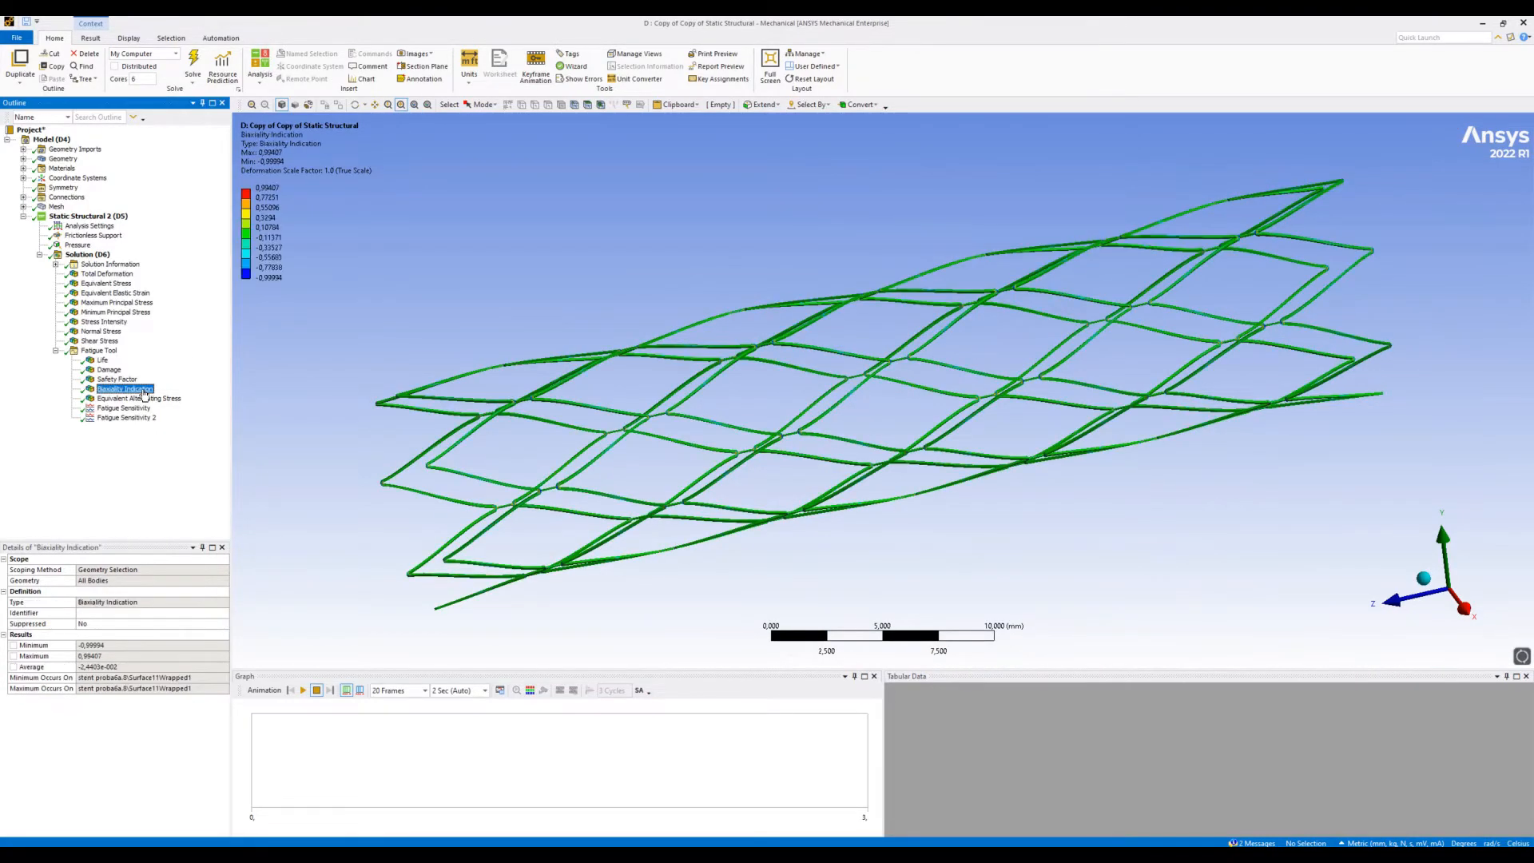
left_click(143, 399)
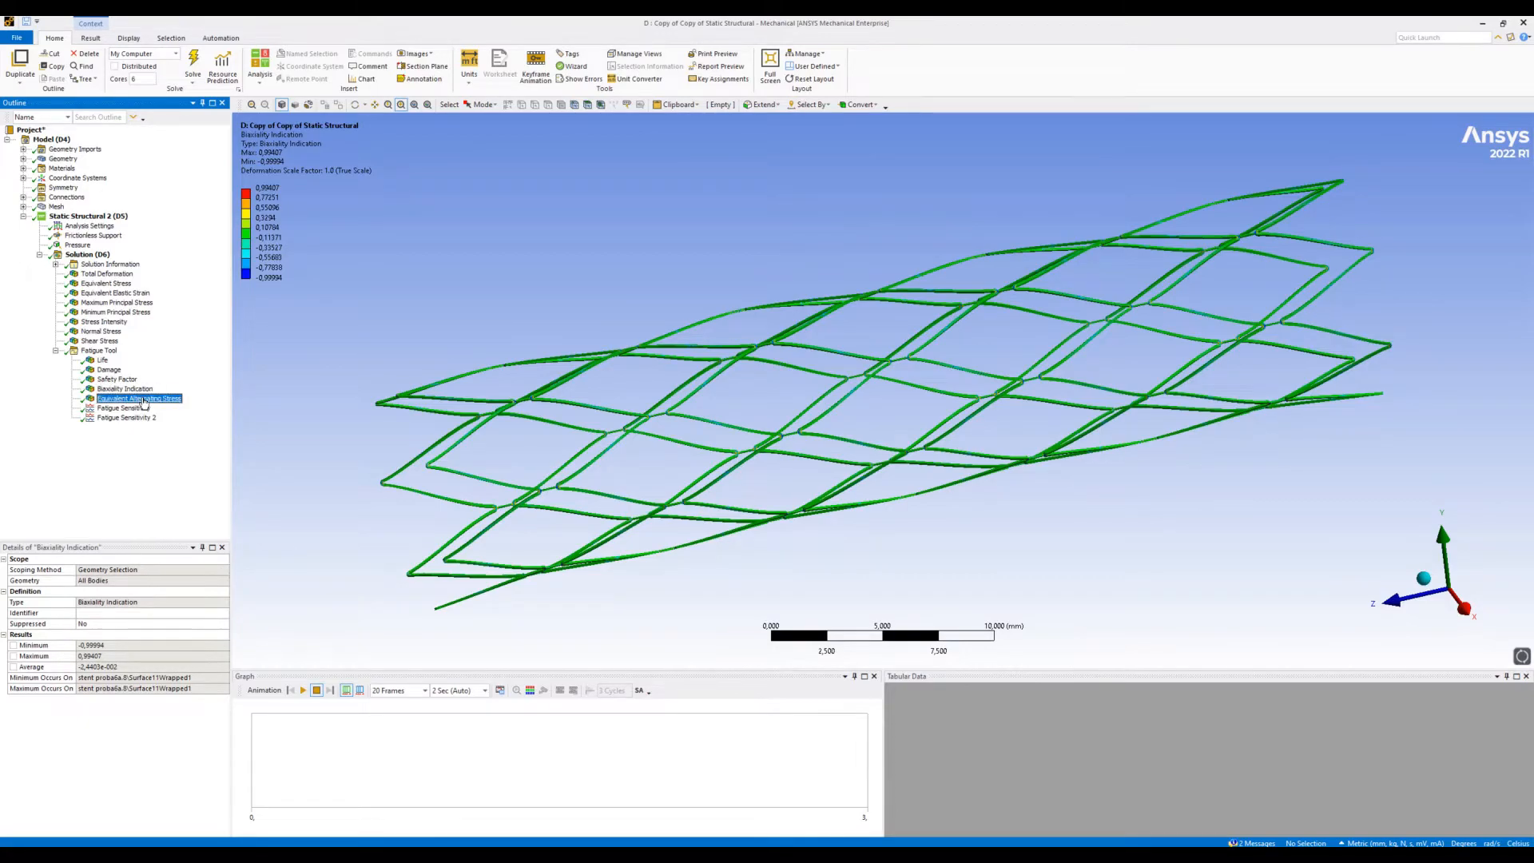
left_click_drag(383, 323, 681, 502)
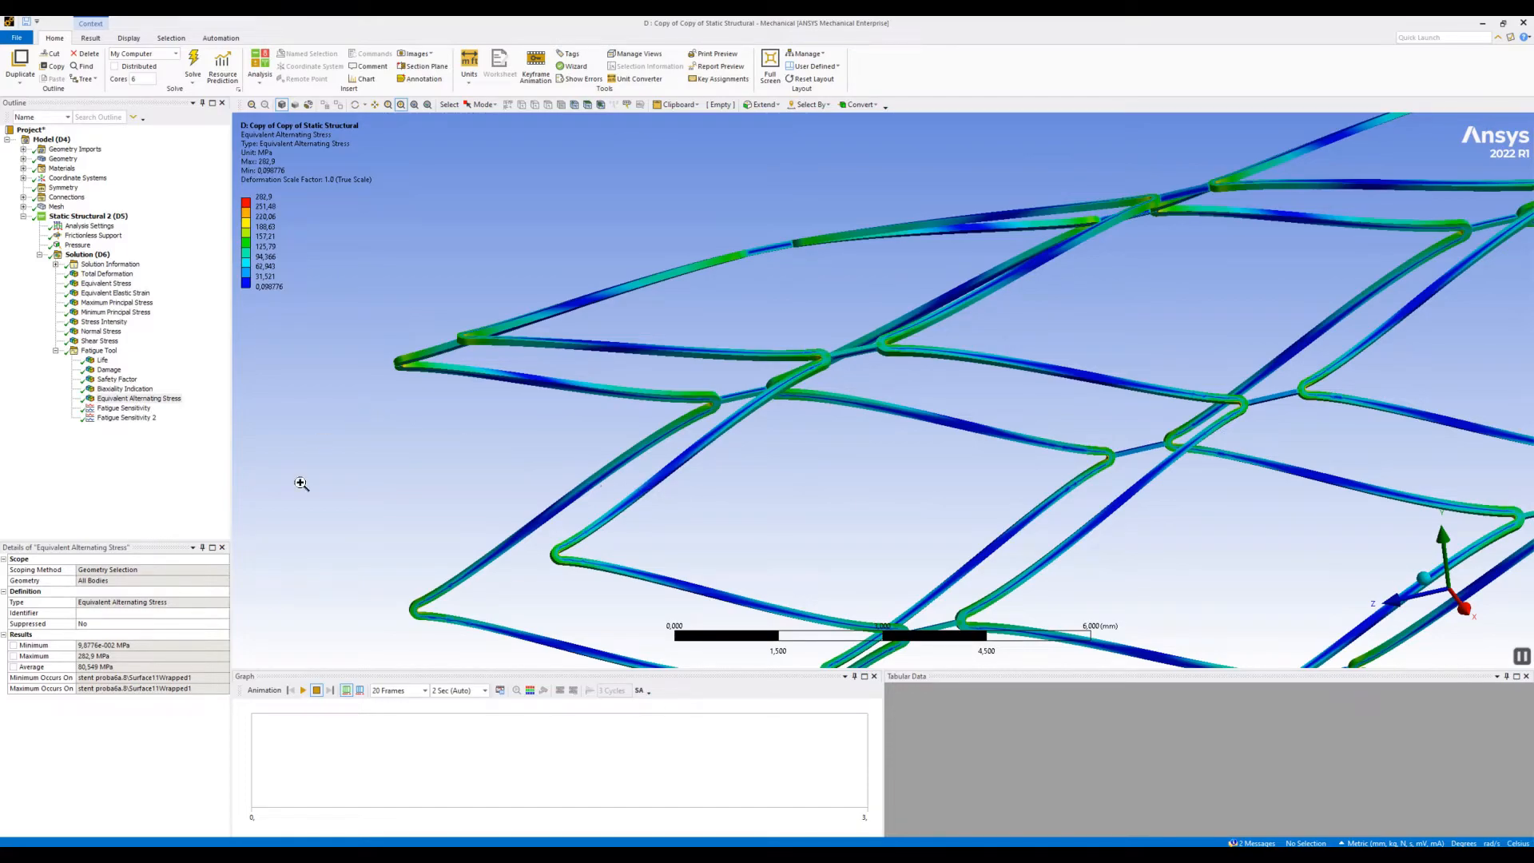
left_click(414, 105)
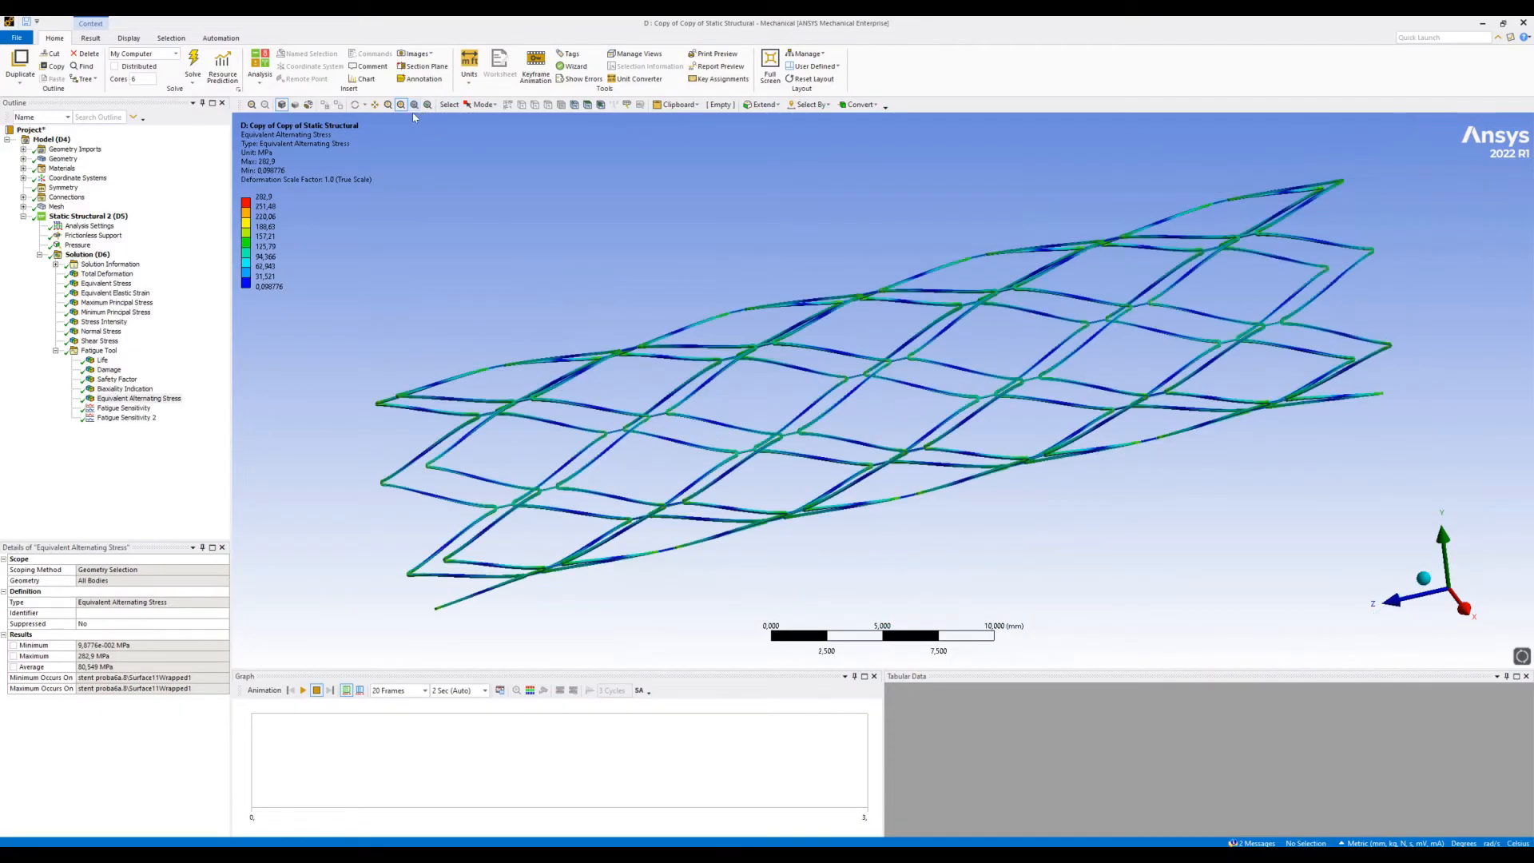
- Review the Fatigue Sensitivity chart for damage and the Fatigue Sensitivity 2 chart for available life over the loading history
left_click(162, 408)
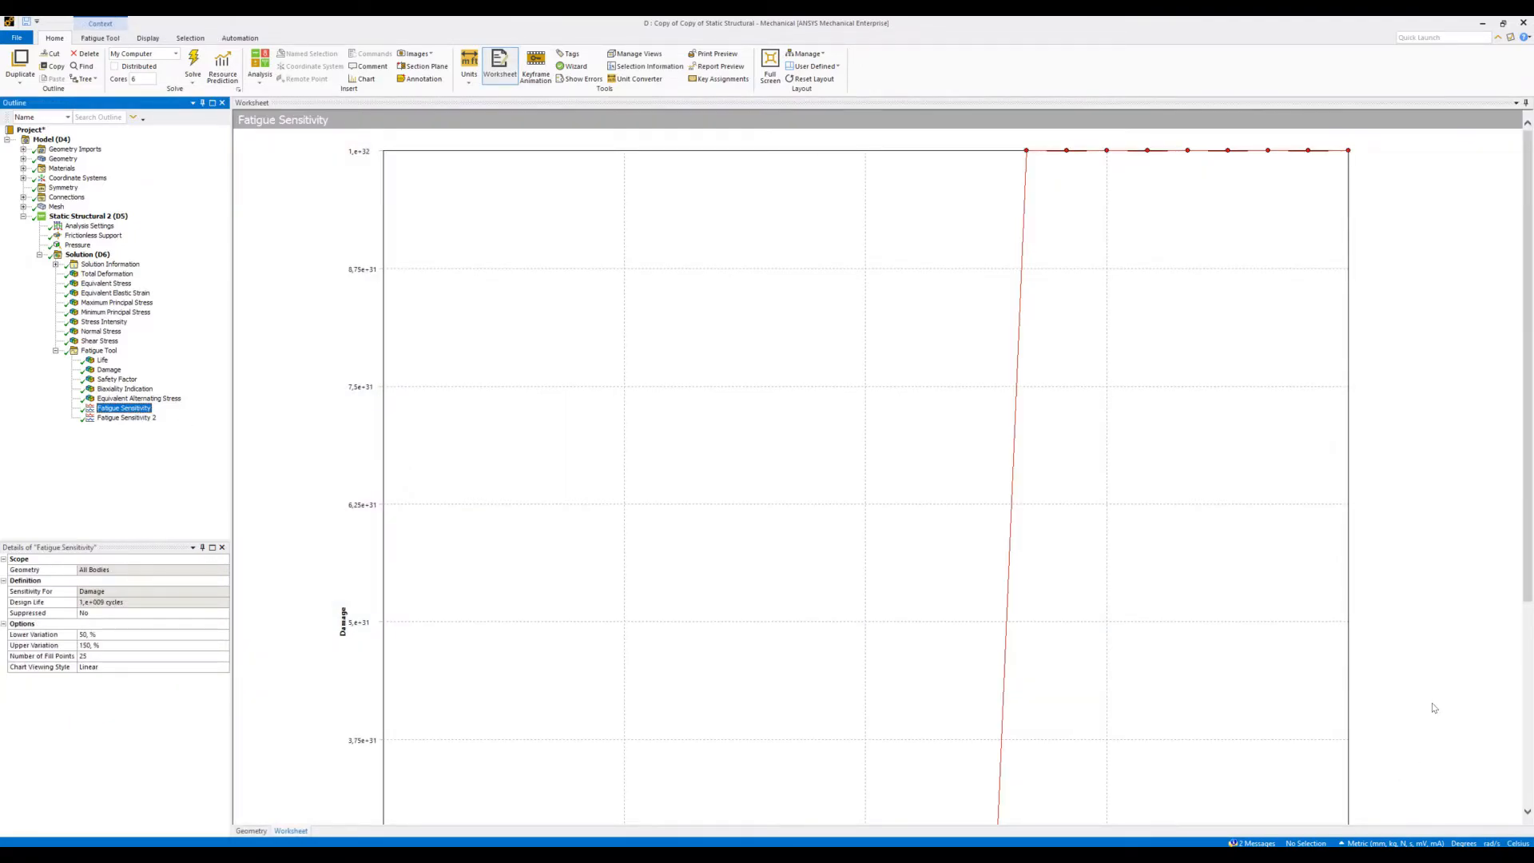
scroll(1438, 695, "down", 5)
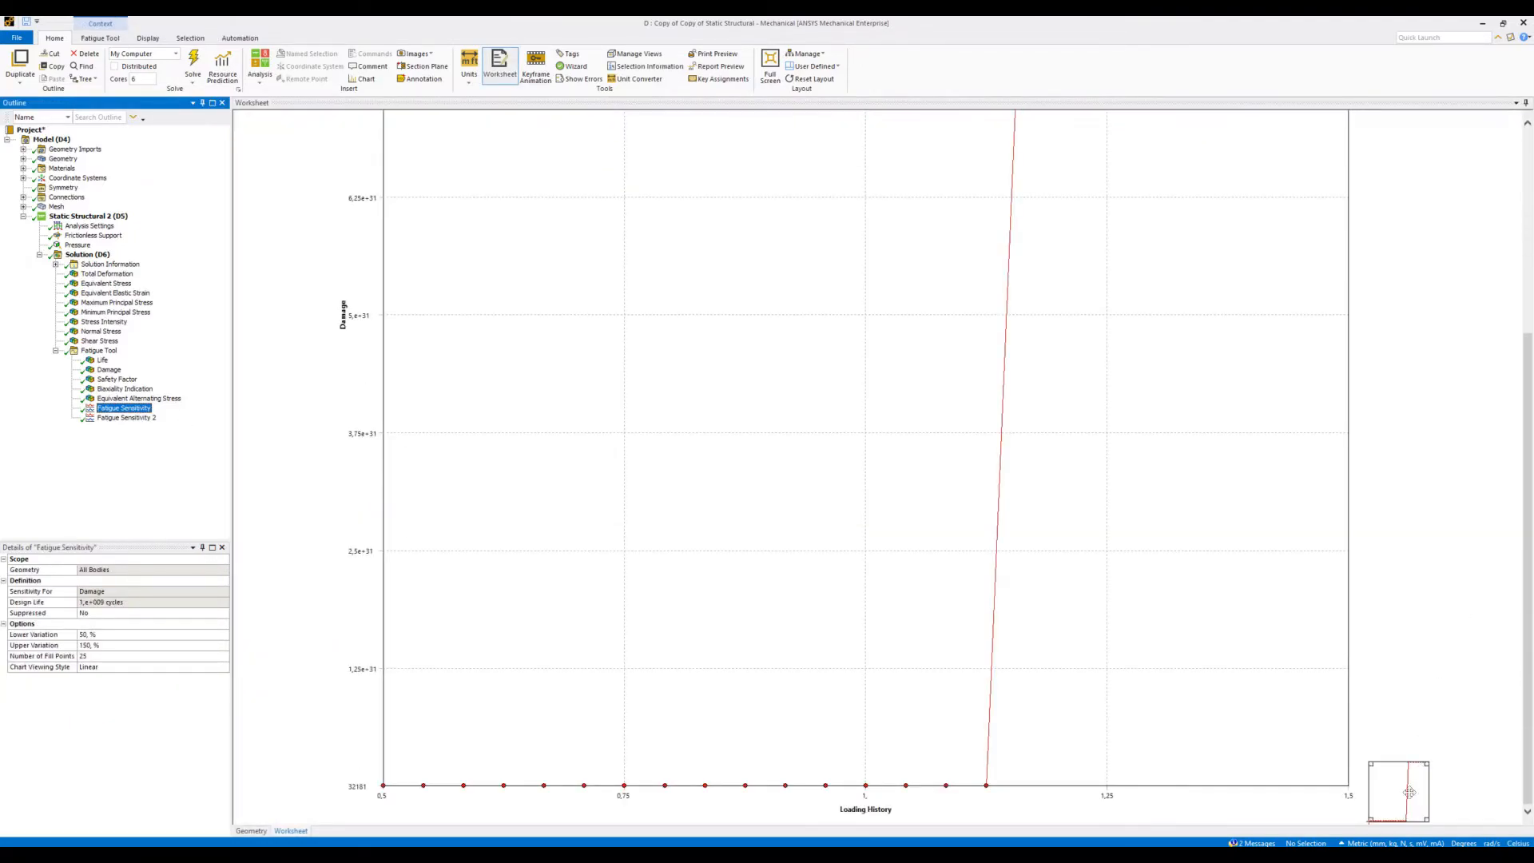
left_click(1409, 792)
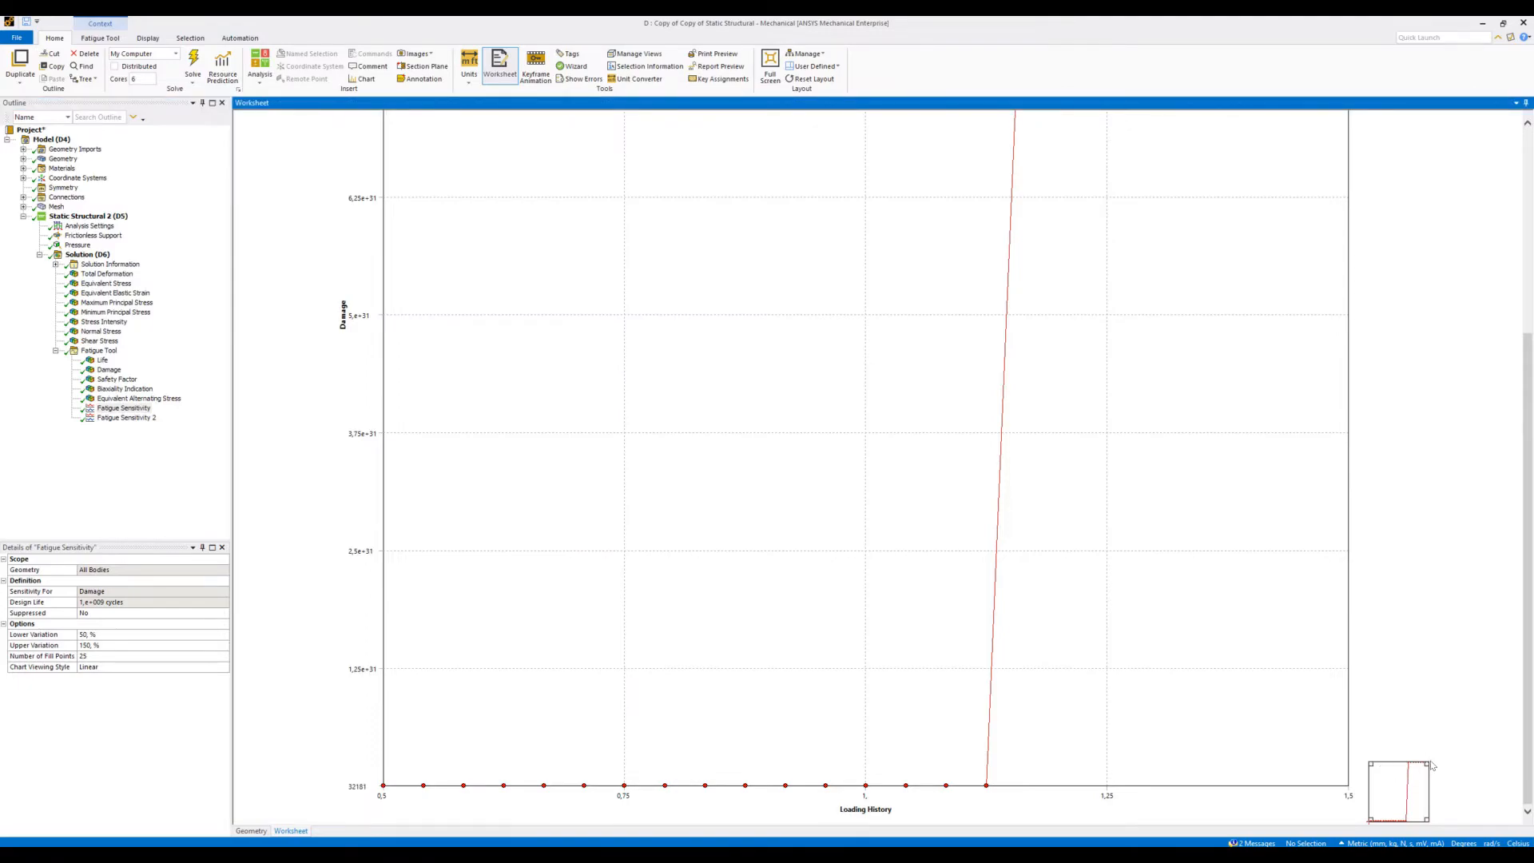
mouse_move(1426, 764)
left_mouse_down()
mouse_move(1413, 774)
mouse_move(1427, 765)
left_mouse_up()
left_click(132, 418)
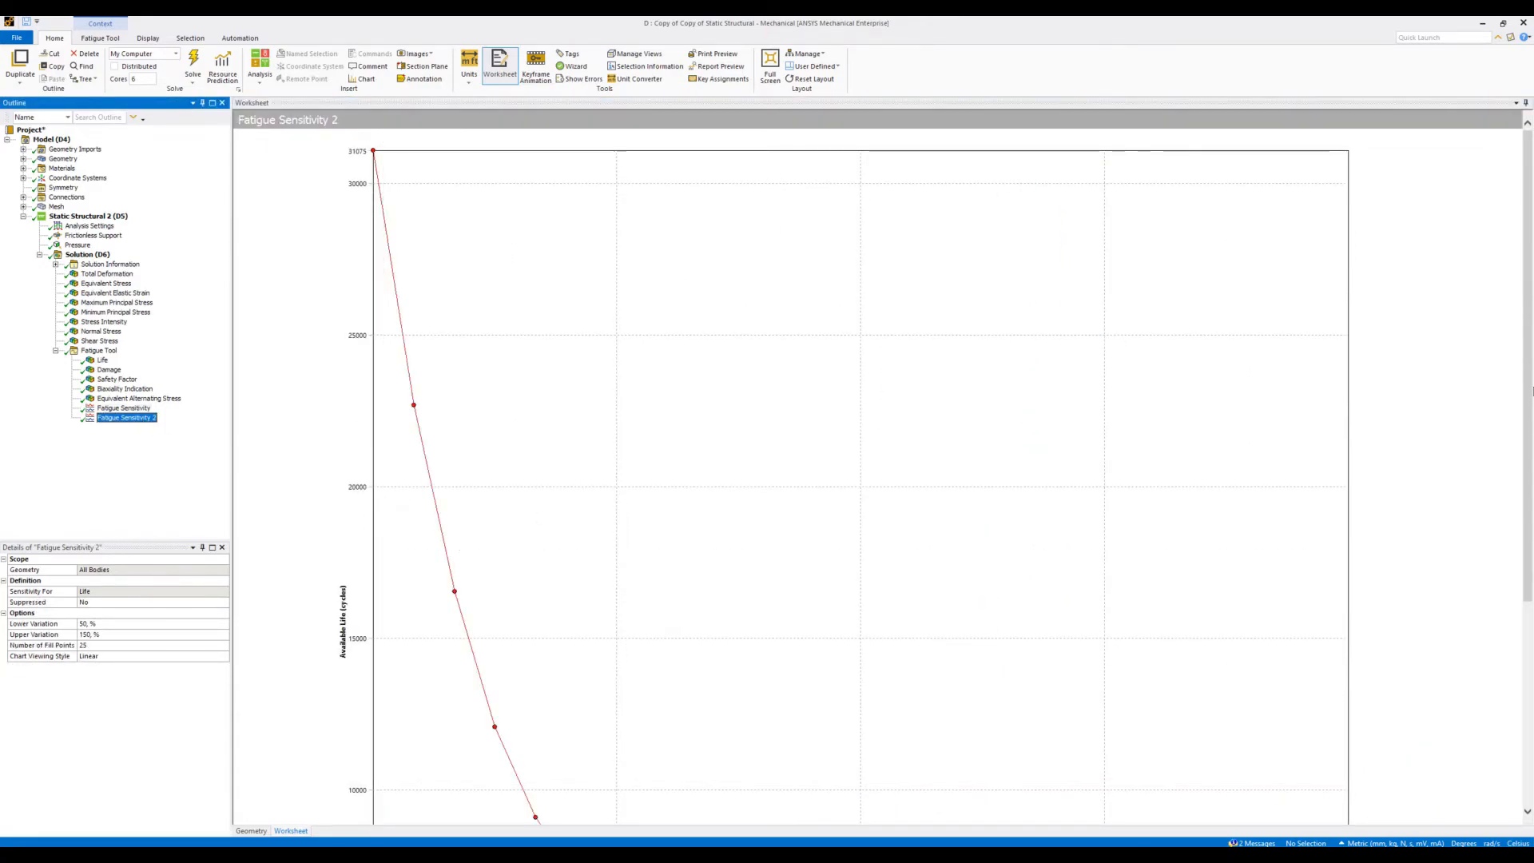
left_click(1528, 605)
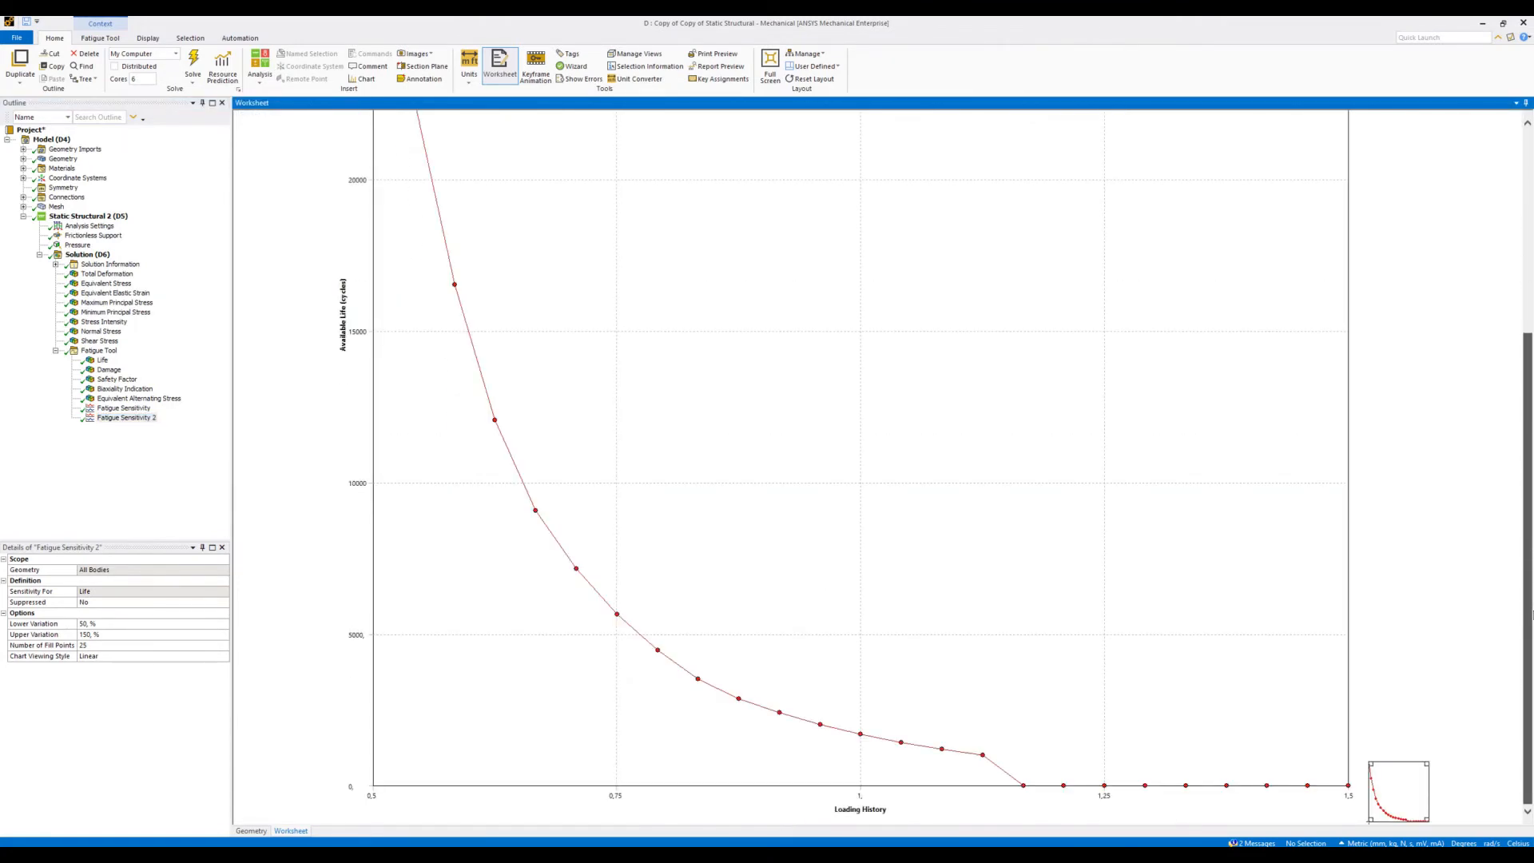